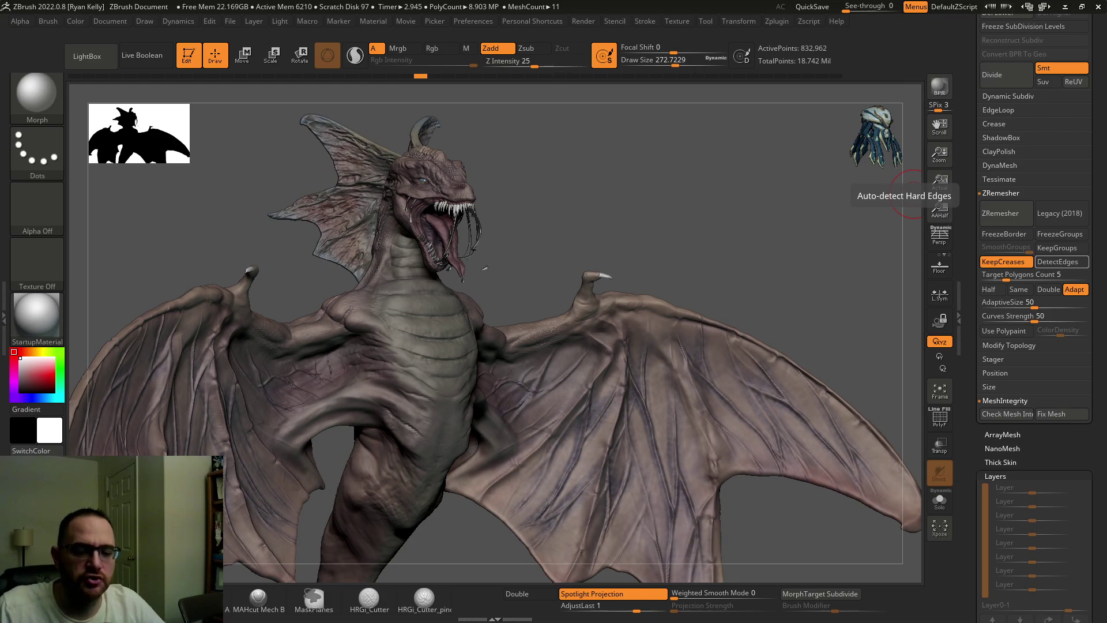
Step: Examine the dragon from the front and back and review the body mesh's morph target settings
drag(741, 213, 757, 248)
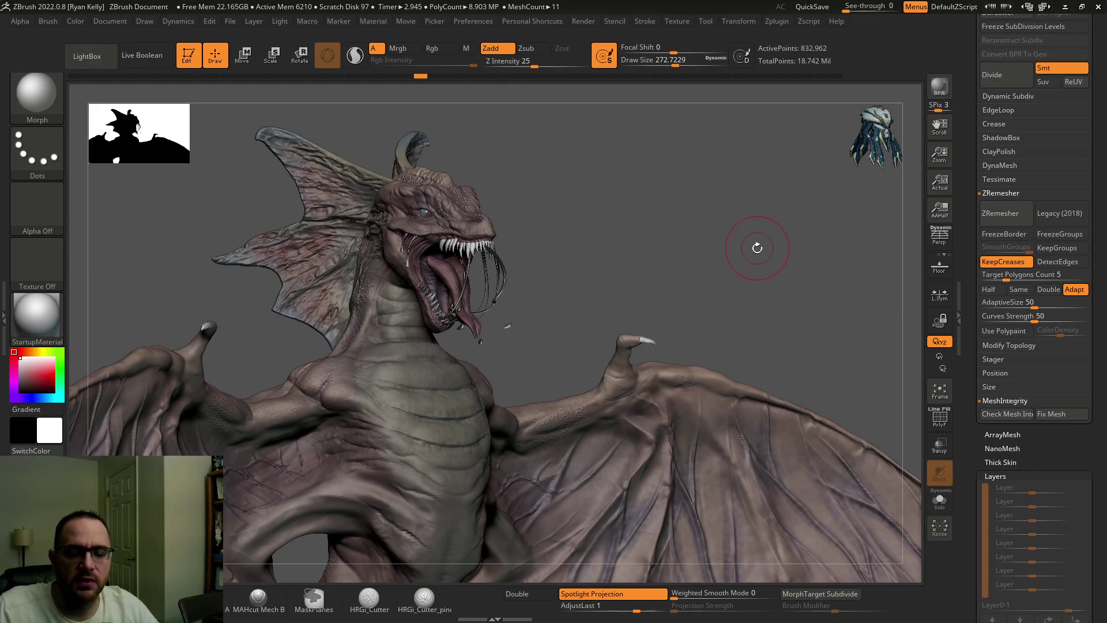
drag(725, 241, 756, 188)
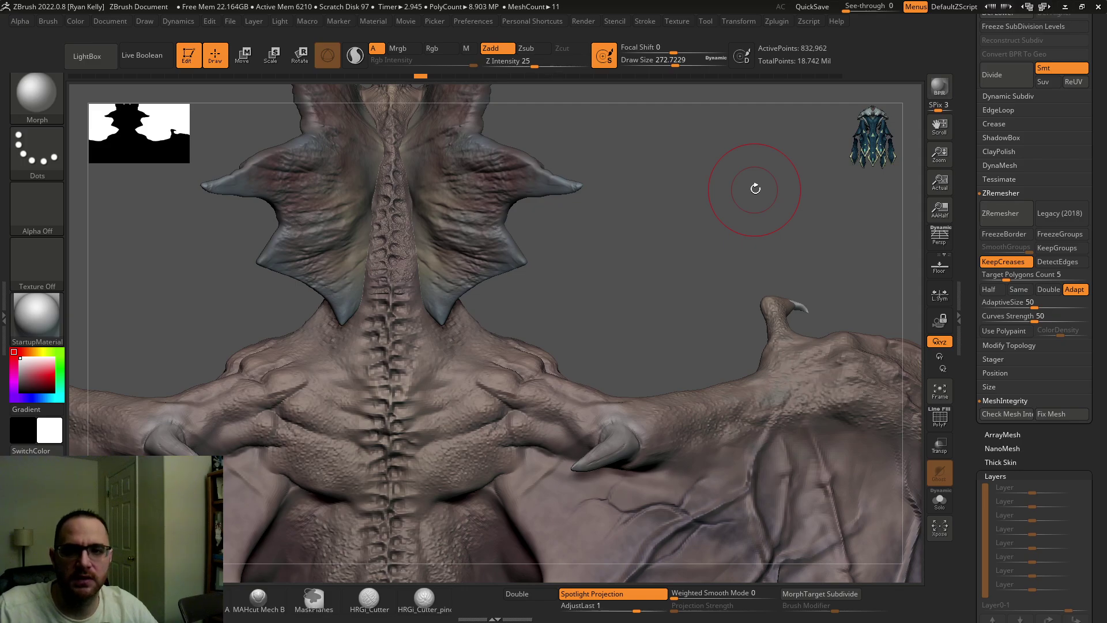
drag(755, 188, 691, 159)
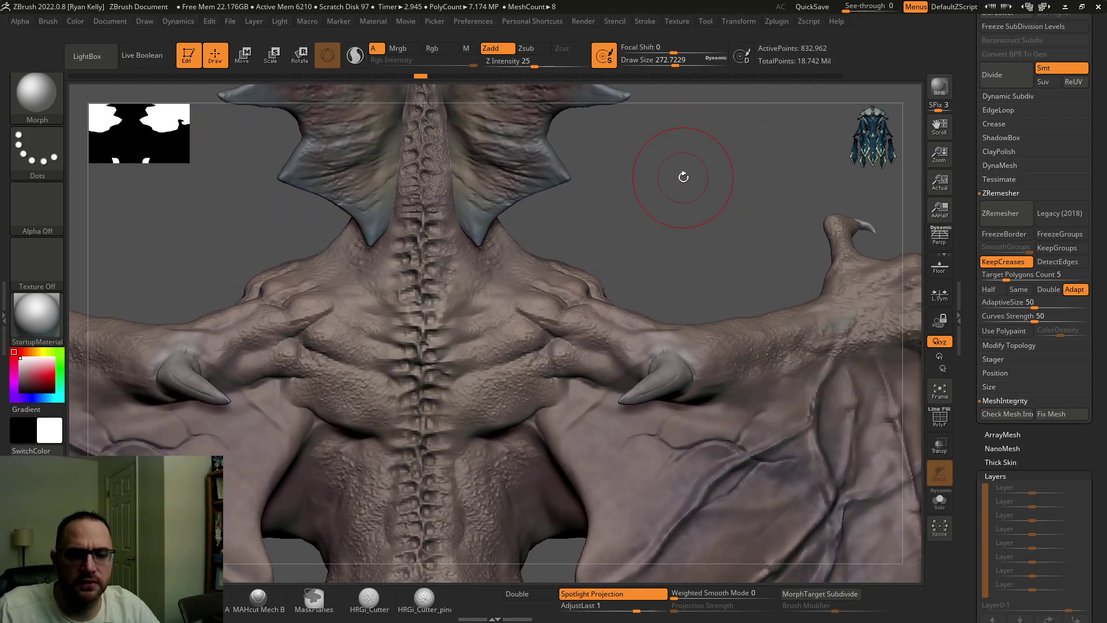
key(b)
key(g)
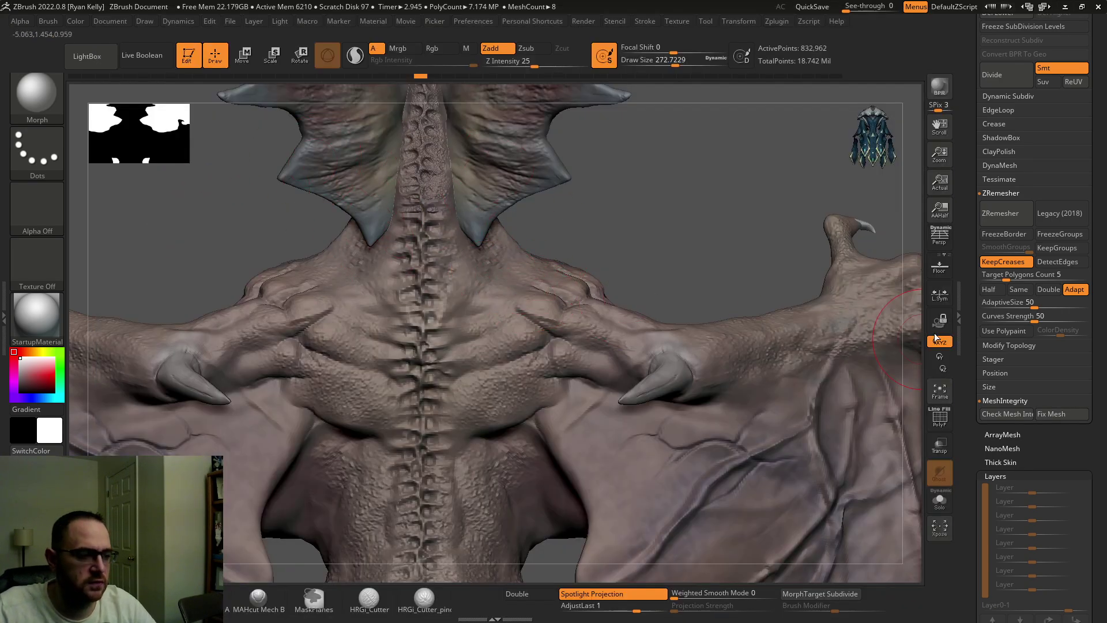
drag(966, 318, 989, 120)
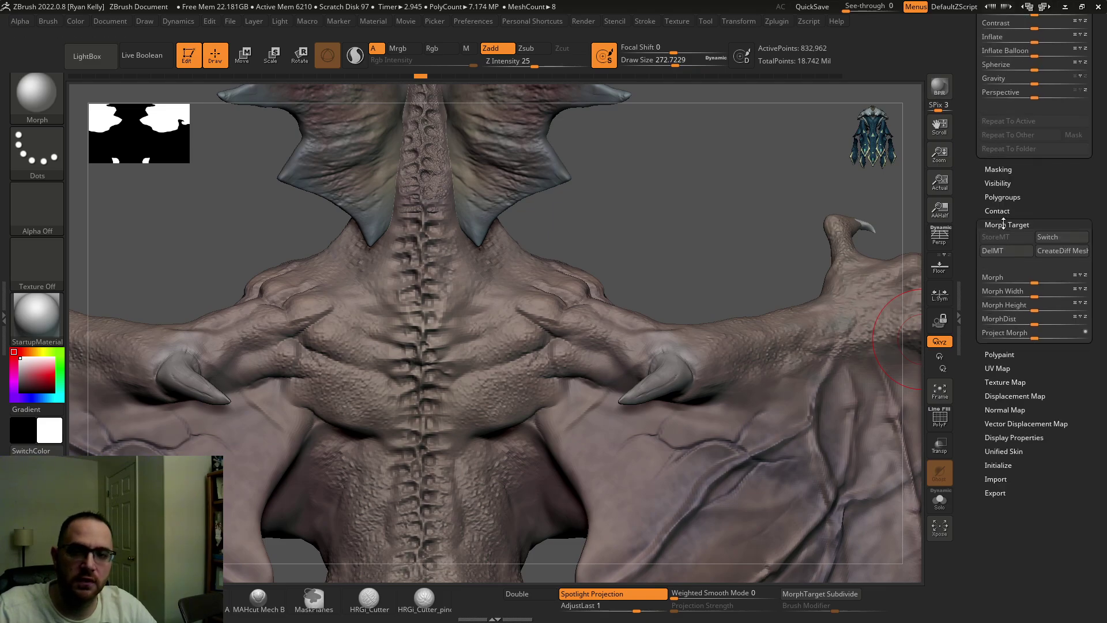
scroll(1003, 225, down, 5)
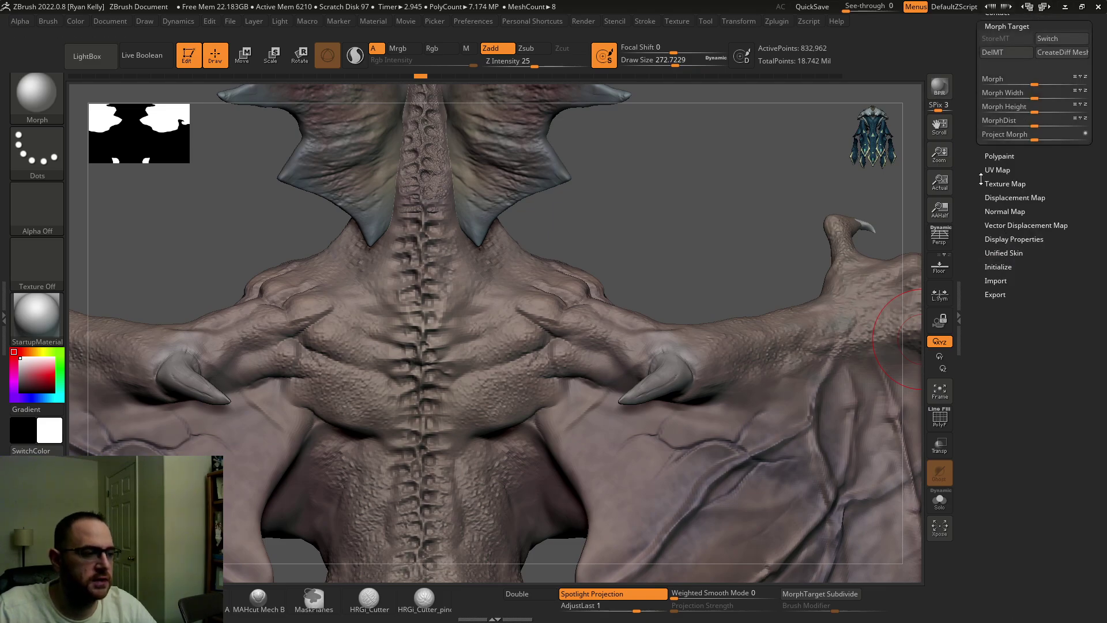
scroll(982, 173, up, 5)
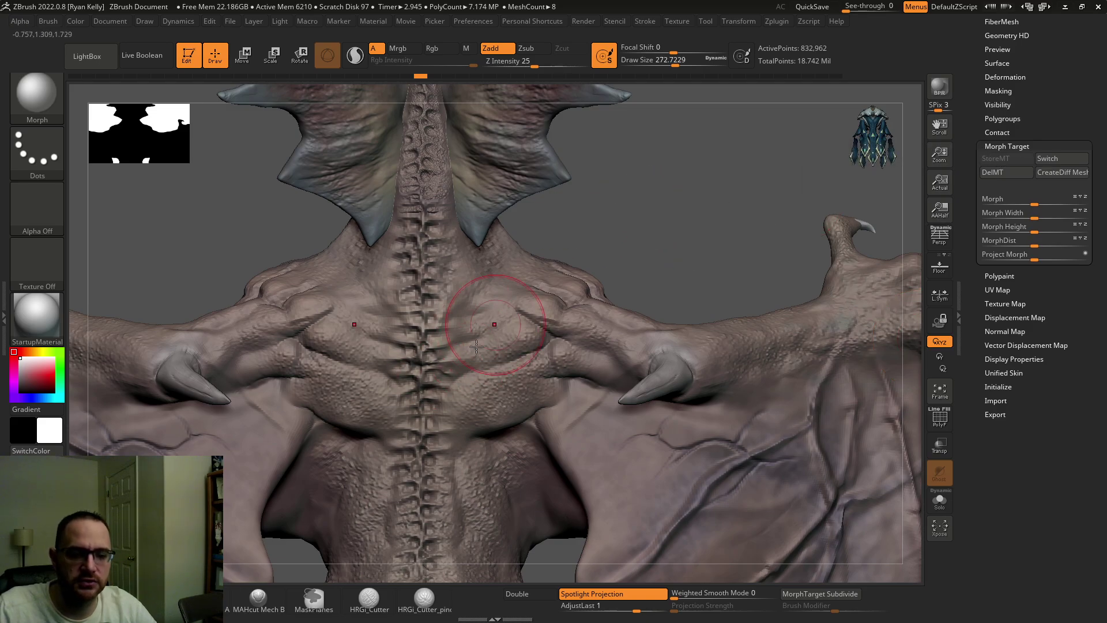
Step: Brush the upper back, spine and both wings toward the stored morph target using an enlarged Morph brush
drag(621, 240, 661, 242)
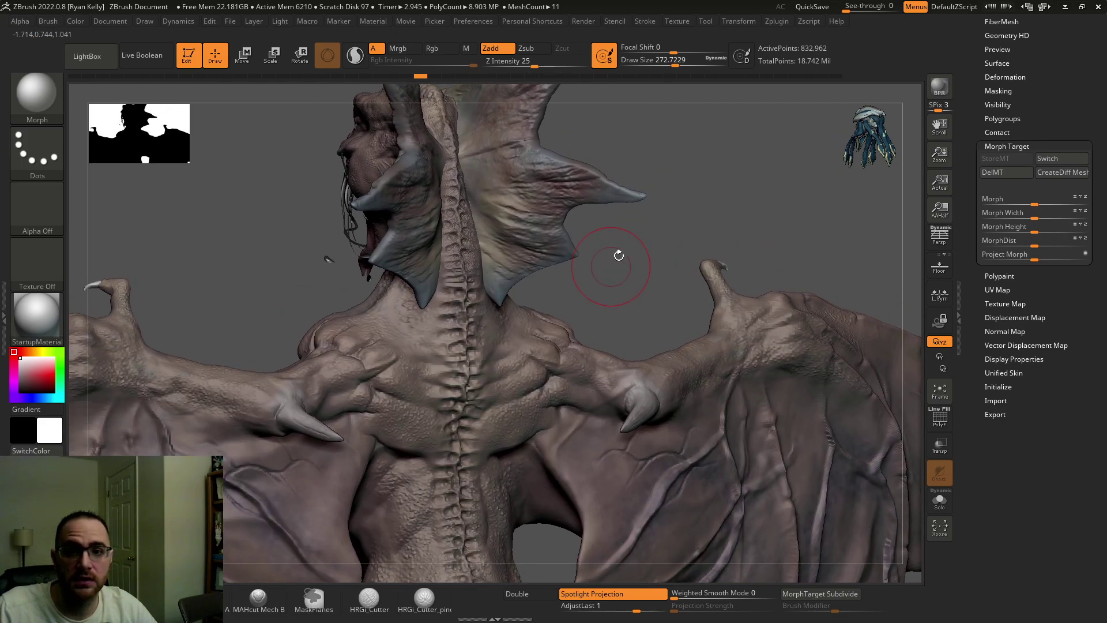
mouse_move(551, 325)
alt+right_down()
mouse_move(561, 309)
mouse_move(553, 316)
alt+right_up()
alt+drag(597, 276, 608, 272)
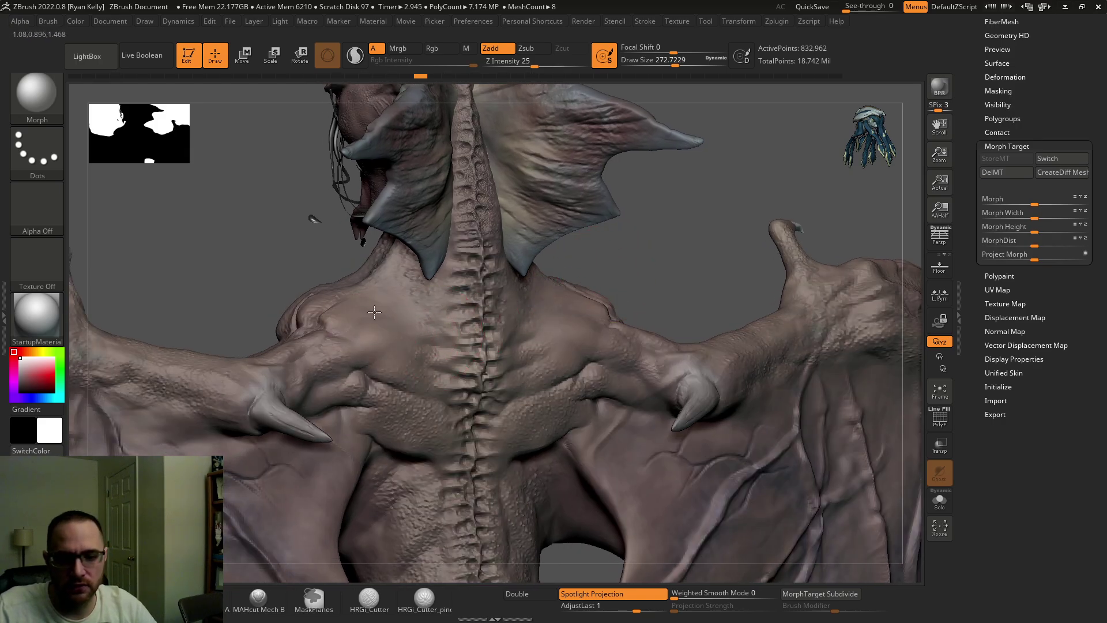
mouse_move(453, 300)
shift+mouse_down()
mouse_move(478, 358)
mouse_move(464, 285)
mouse_move(473, 232)
mouse_move(457, 261)
shift+mouse_up()
click(470, 311)
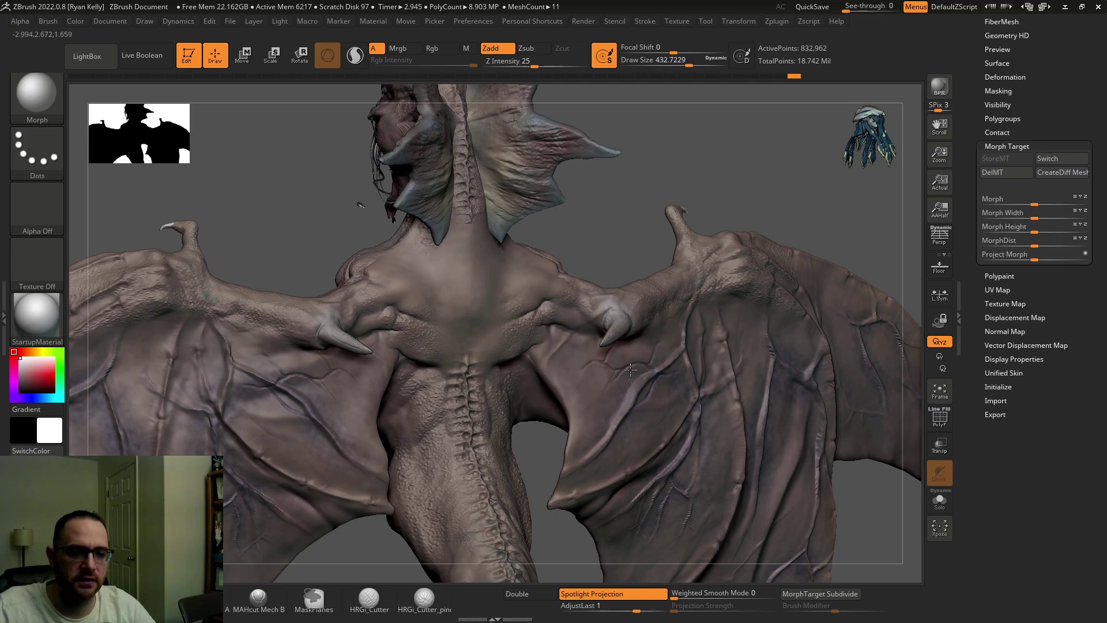
mouse_move(653, 358)
mouse_down()
mouse_move(612, 438)
mouse_move(664, 455)
mouse_move(592, 475)
mouse_up()
mouse_move(464, 447)
mouse_down()
mouse_move(455, 370)
mouse_move(421, 374)
mouse_move(380, 326)
mouse_up()
mouse_move(158, 397)
mouse_down()
mouse_move(130, 292)
mouse_move(83, 335)
mouse_up()
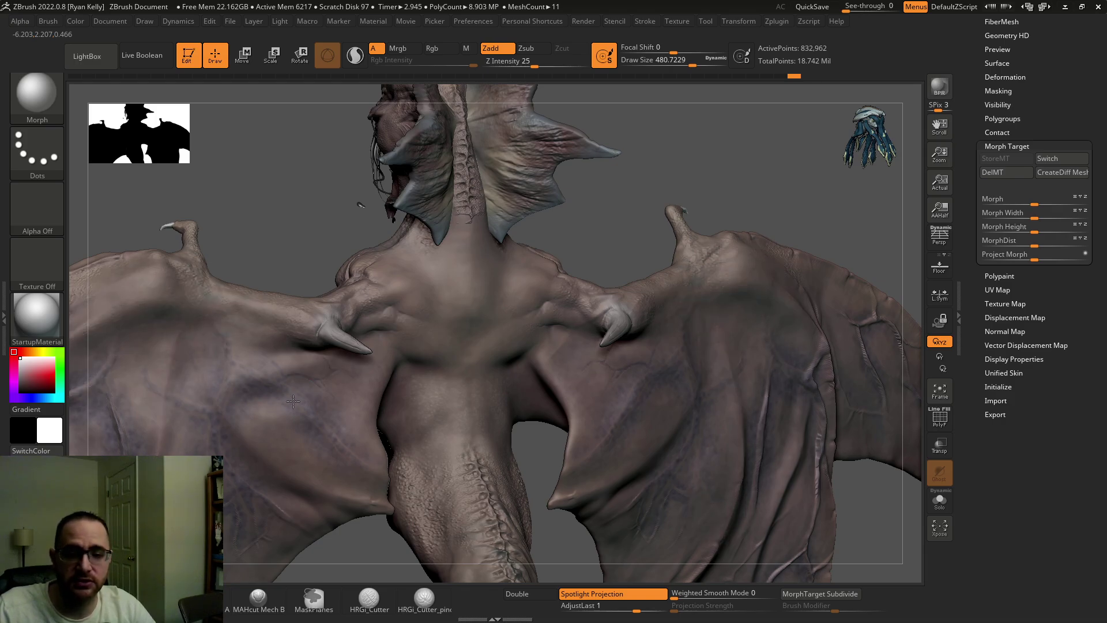
Step: Undo the Morph brush strokes on the back and wings
right_drag(294, 402, 462, 383)
key(ctrl+z)
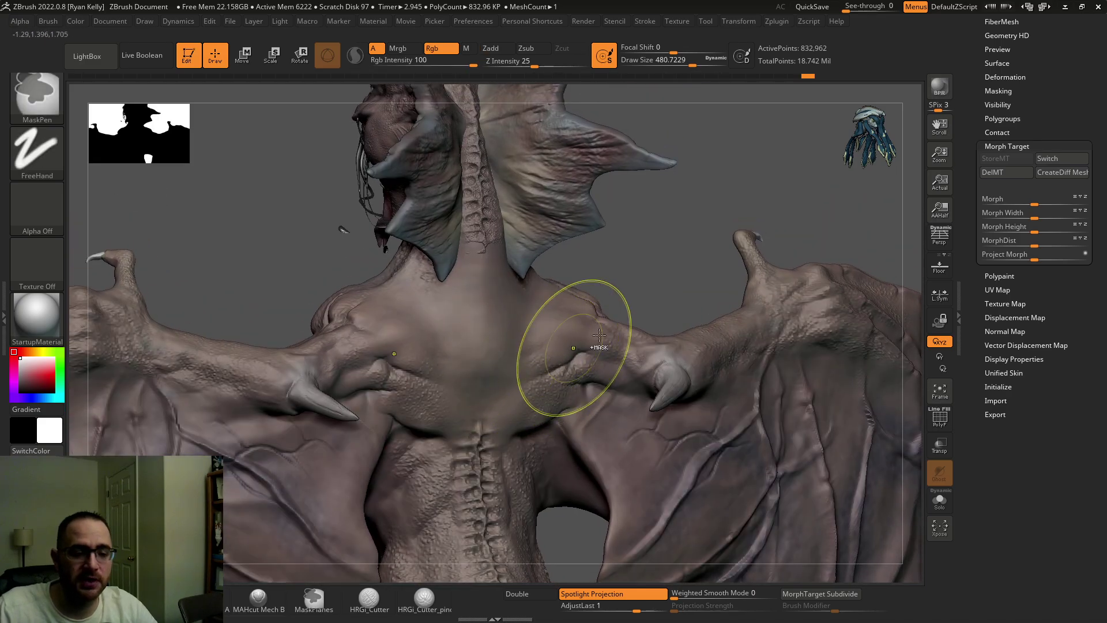
key(ctrl+z)
key(ctrl+z)
key(ctrl+z)
Step: Try a brush stroke beside the spine on the upper back and undo it
mouse_move(692, 261)
alt+right_down()
mouse_move(676, 274)
mouse_move(690, 250)
mouse_move(643, 277)
mouse_move(710, 266)
mouse_move(714, 214)
mouse_move(708, 228)
mouse_move(689, 212)
alt+right_up()
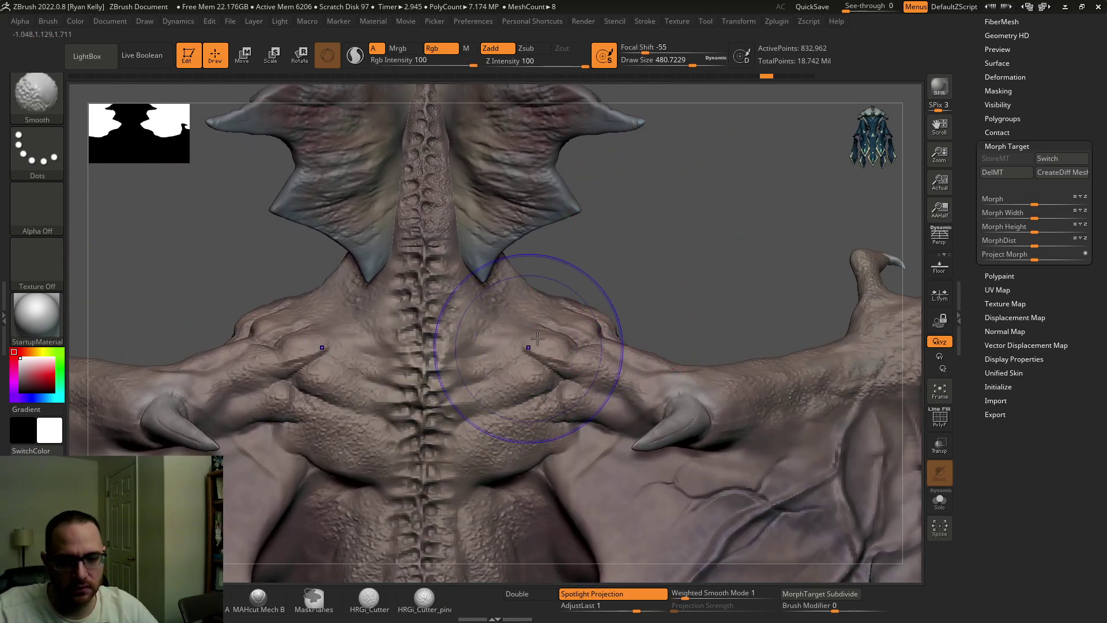
mouse_move(563, 321)
right_down()
mouse_move(610, 264)
mouse_move(637, 267)
right_up()
drag(511, 358, 527, 383)
key(ctrl+z)
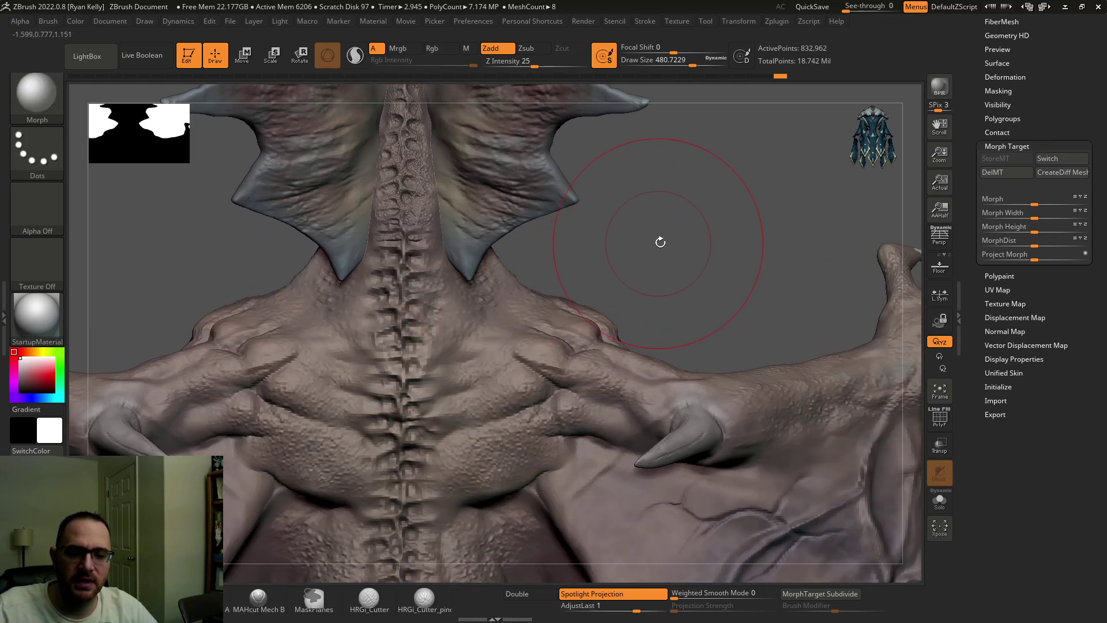
Step: Subdivide the body mesh once and try the Morph brush along the spine on the upper back
mouse_move(661, 242)
right_down()
mouse_move(679, 276)
mouse_move(683, 244)
mouse_move(663, 312)
right_up()
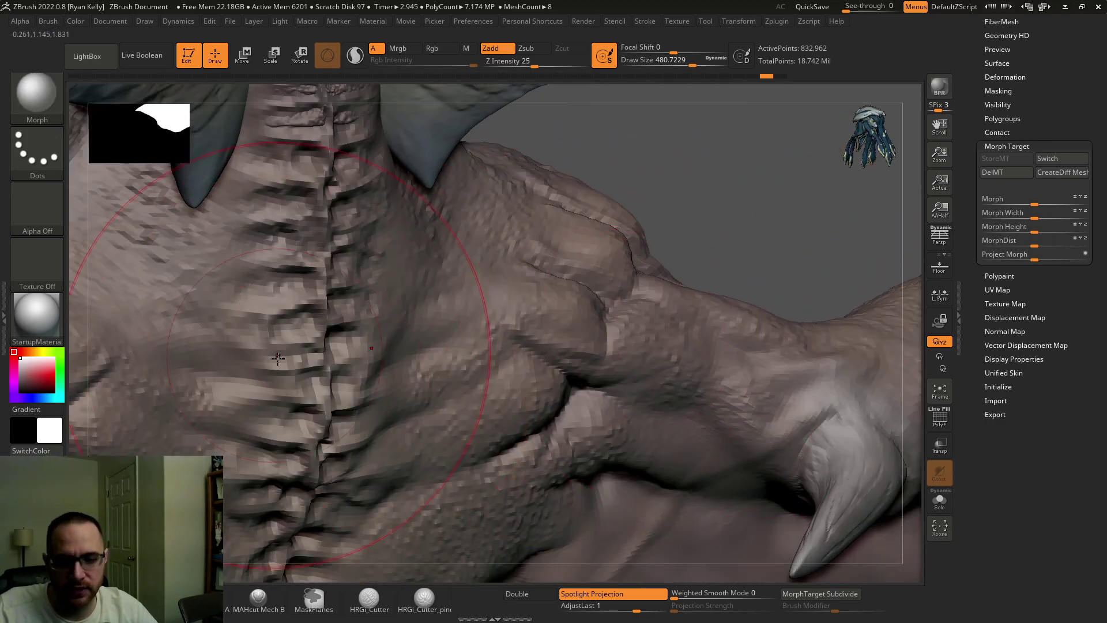
ctrl+right_drag(659, 204, 615, 157)
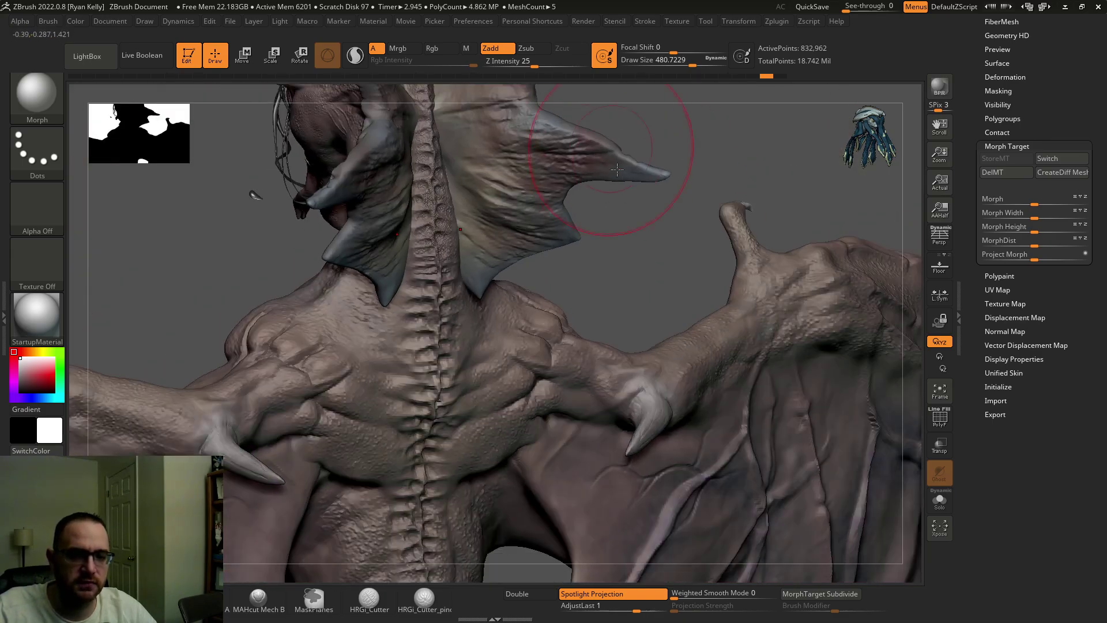
mouse_move(637, 206)
right_down()
mouse_move(632, 320)
mouse_move(814, 303)
mouse_move(808, 508)
right_up()
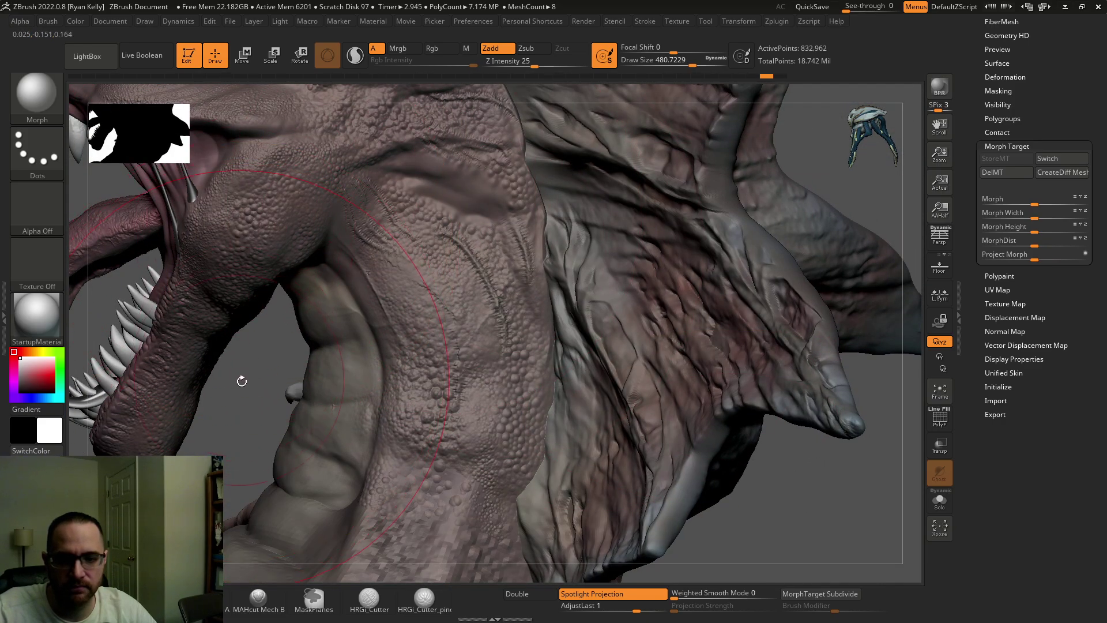
ctrl+right_drag(836, 465, 693, 192)
right_drag(807, 230, 684, 213)
alt+right_drag(708, 284, 623, 309)
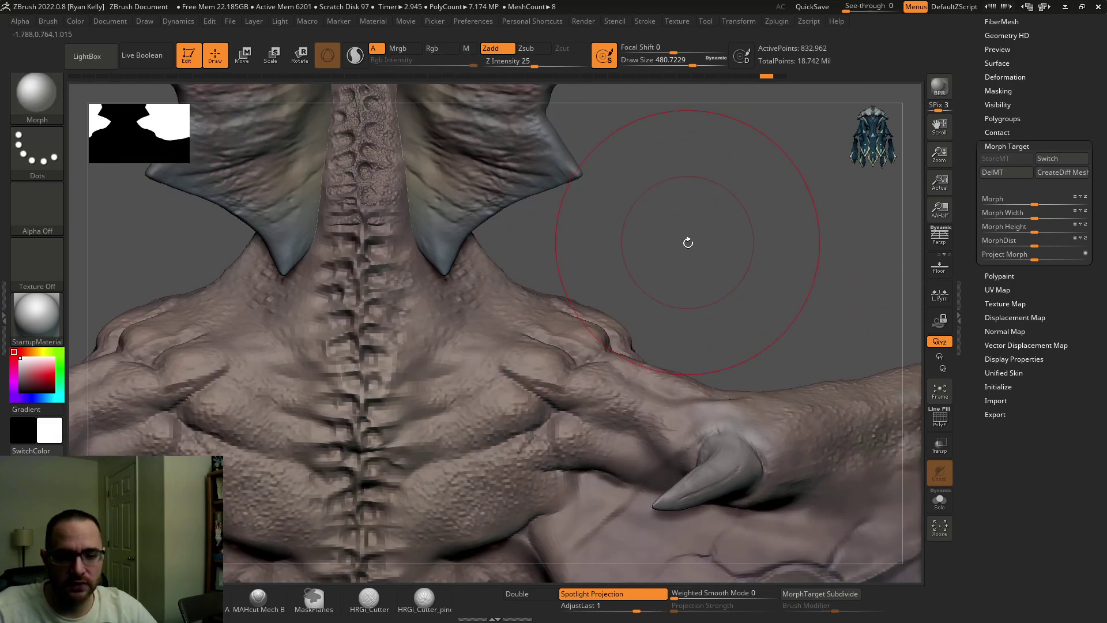
key(ctrl+d)
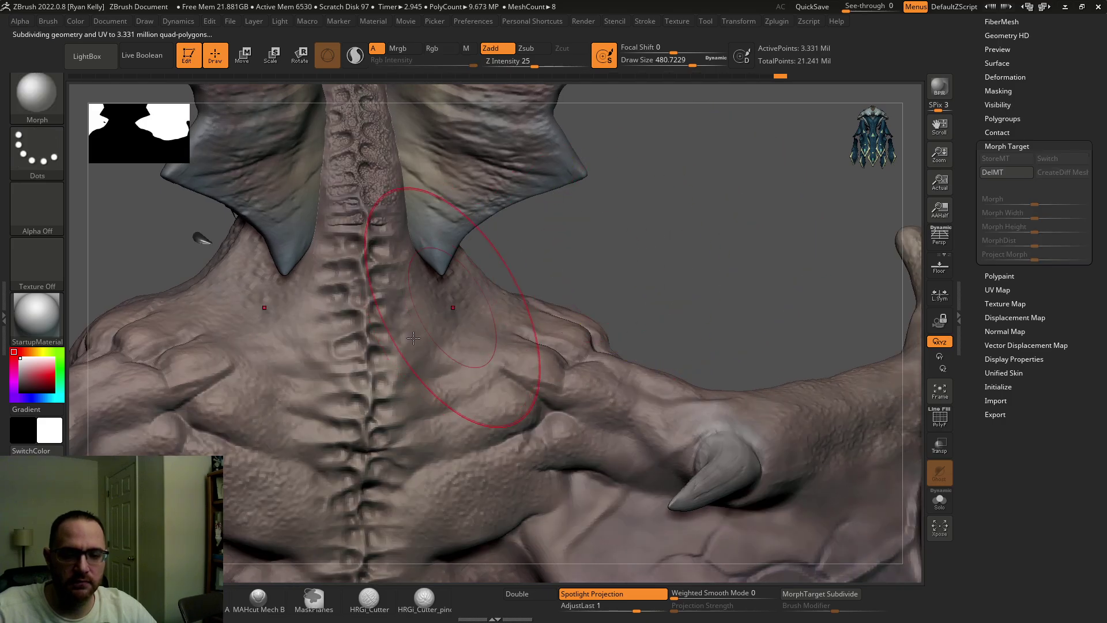
click(286, 339)
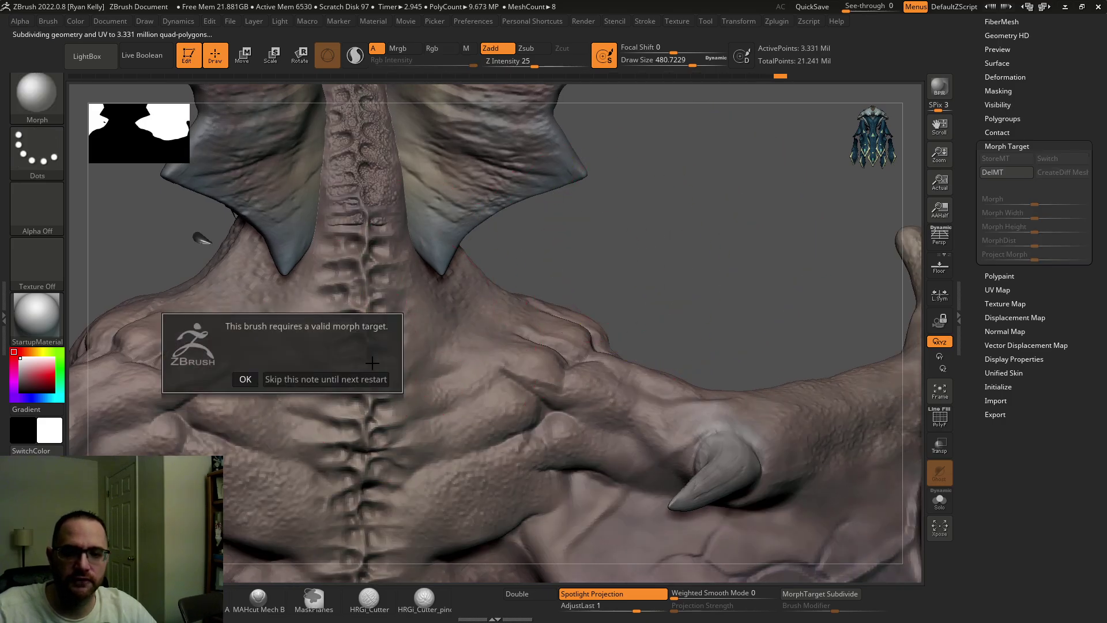
click(246, 378)
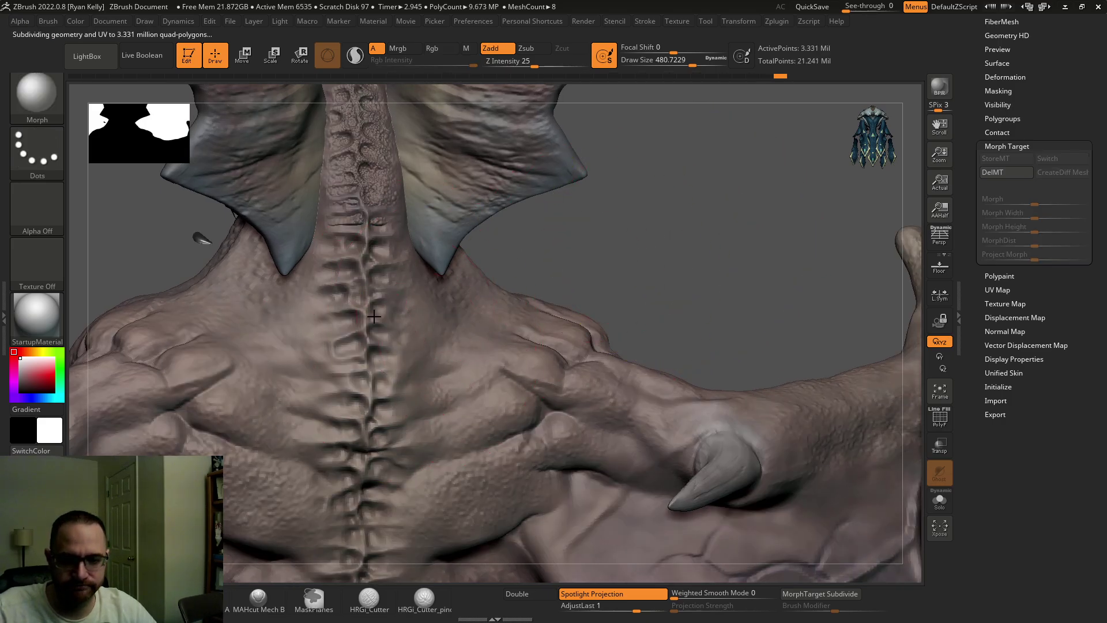
click(328, 296)
click(306, 322)
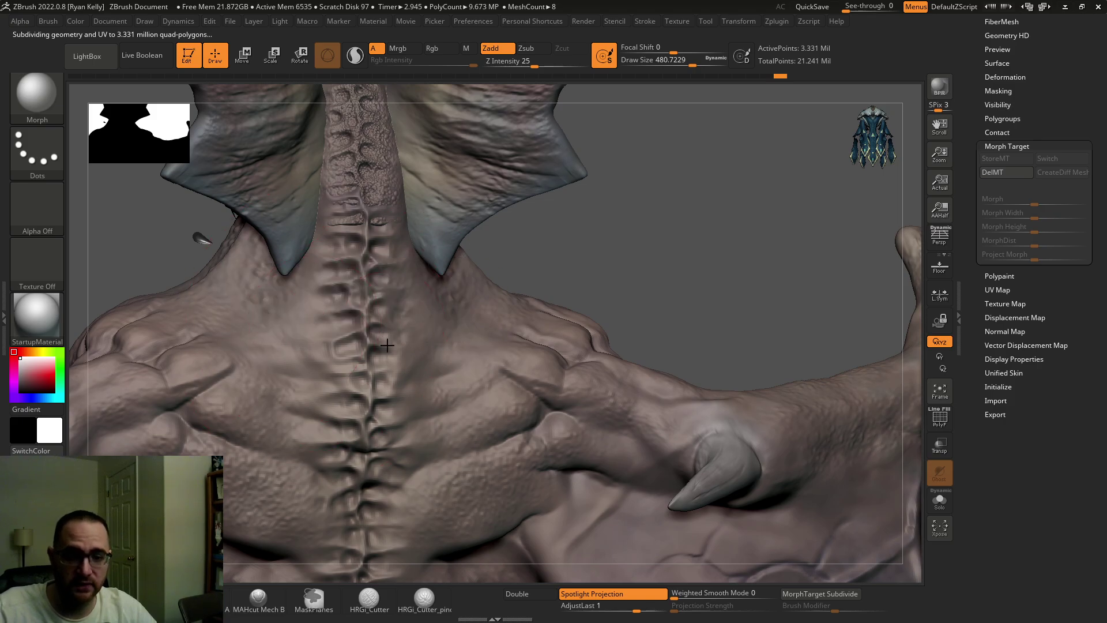
click(228, 323)
Step: Return the body mesh to its lower subdivision level and look through its tool settings and the macros
key(shift+d)
mouse_move(689, 203)
alt+mouse_down()
mouse_move(697, 272)
mouse_move(680, 234)
mouse_move(686, 219)
alt+mouse_up()
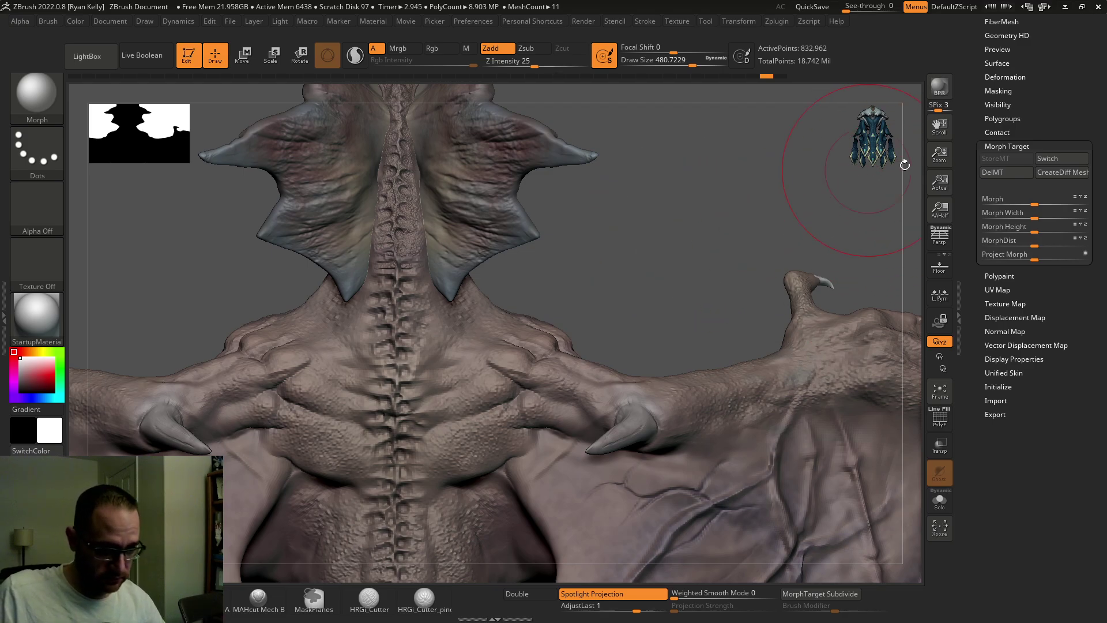
drag(972, 140, 982, 256)
key(shift)
click(997, 256)
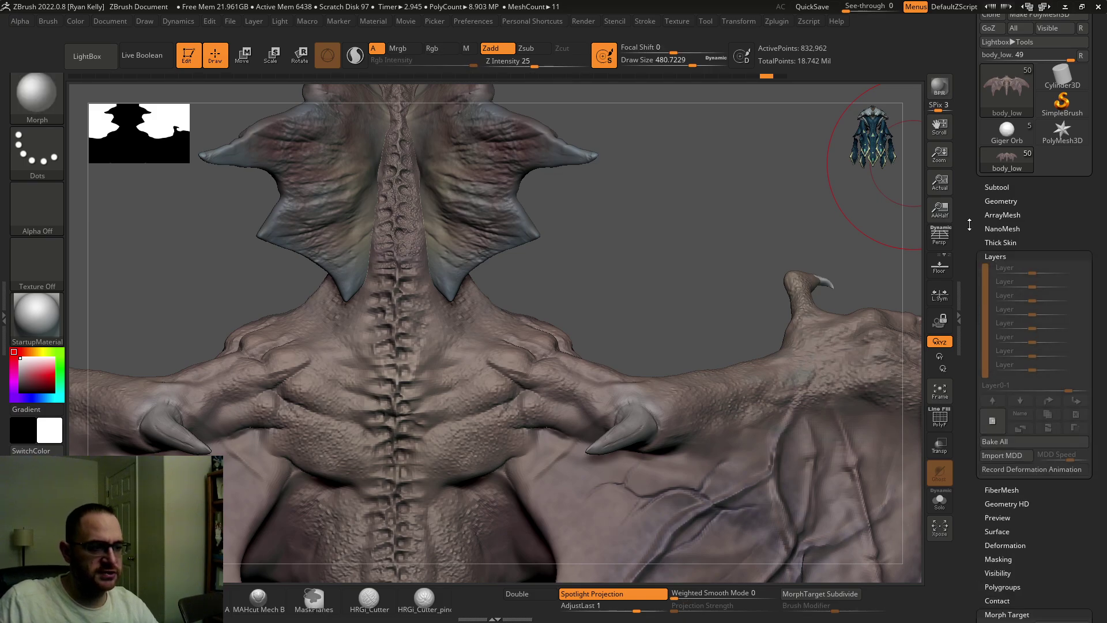
key(shift+d)
drag(732, 244, 712, 236)
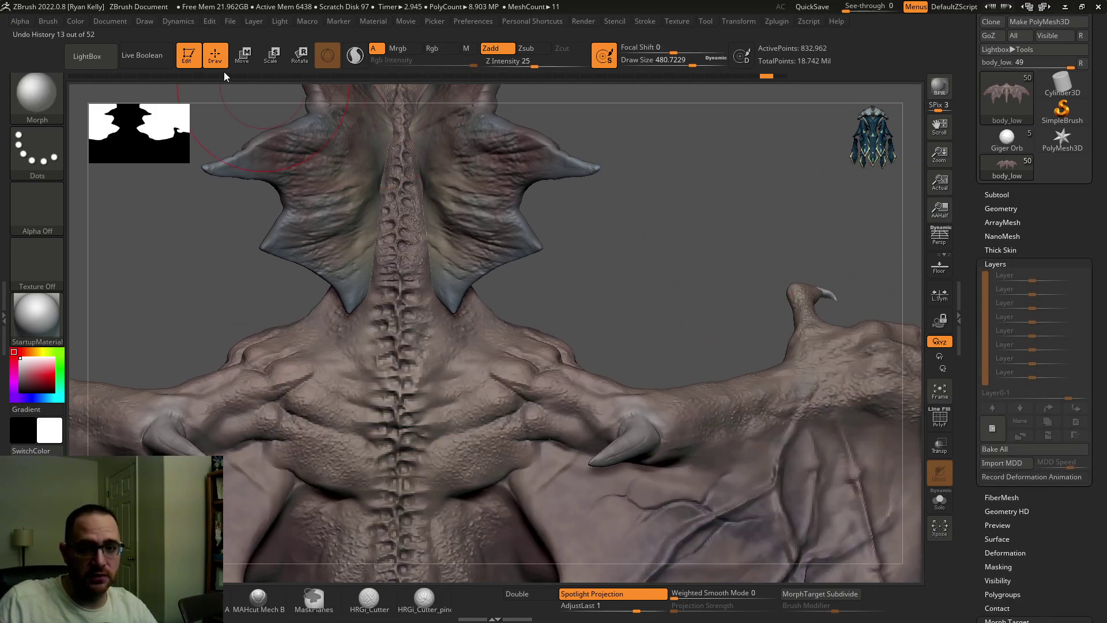
click(303, 23)
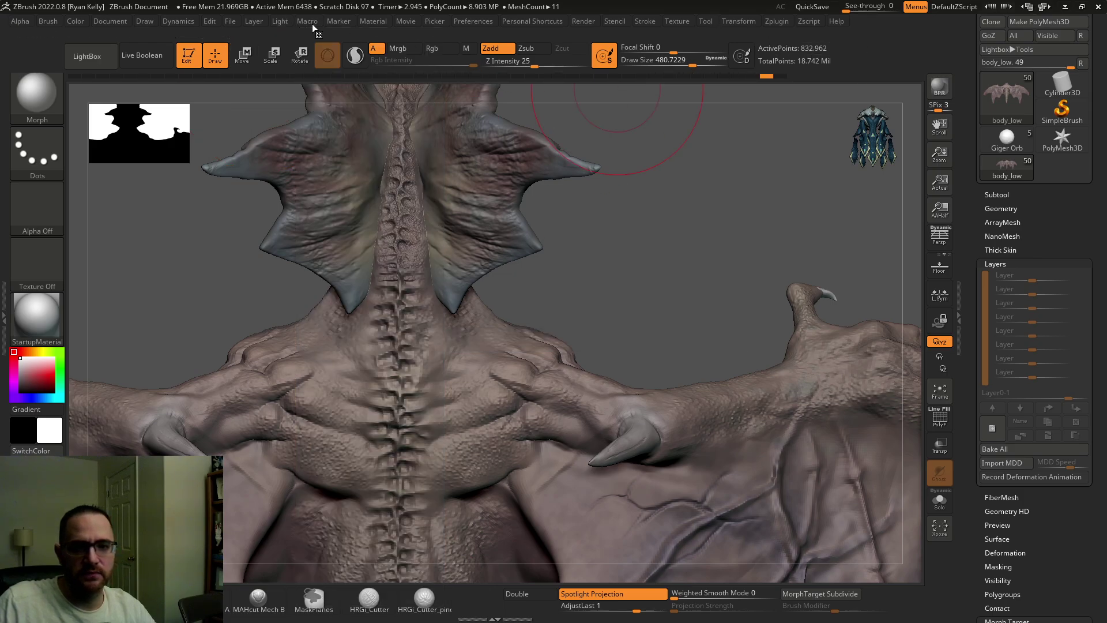
Step: Subdivide the body mesh again, toggle between its levels, and try the Morph brush on the upper back at the higher level
key(ctrl+d)
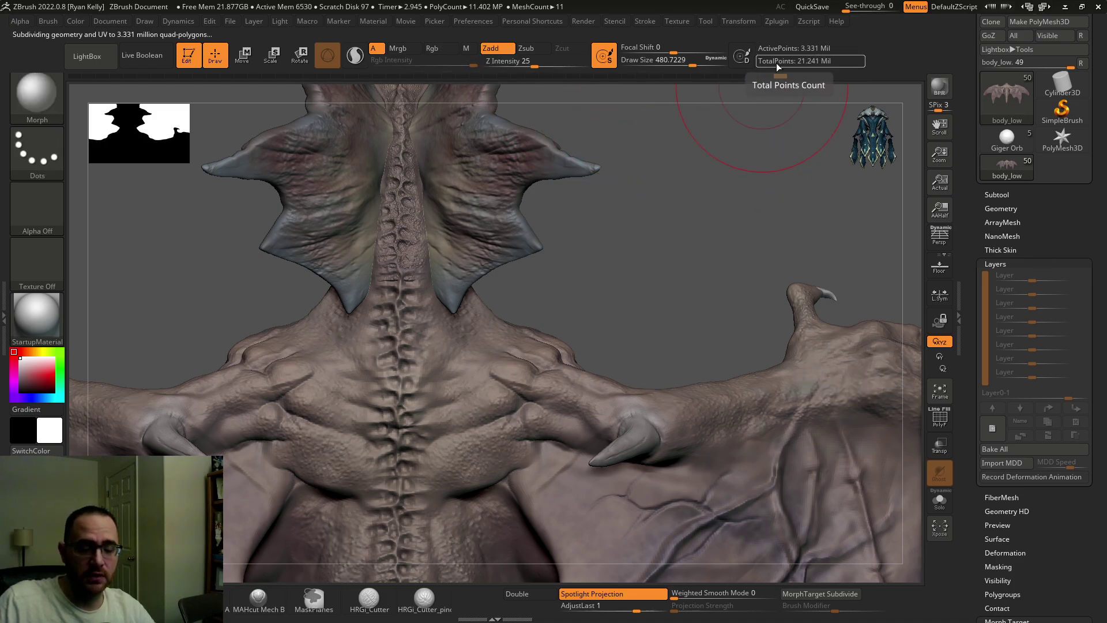
key(ctrl)
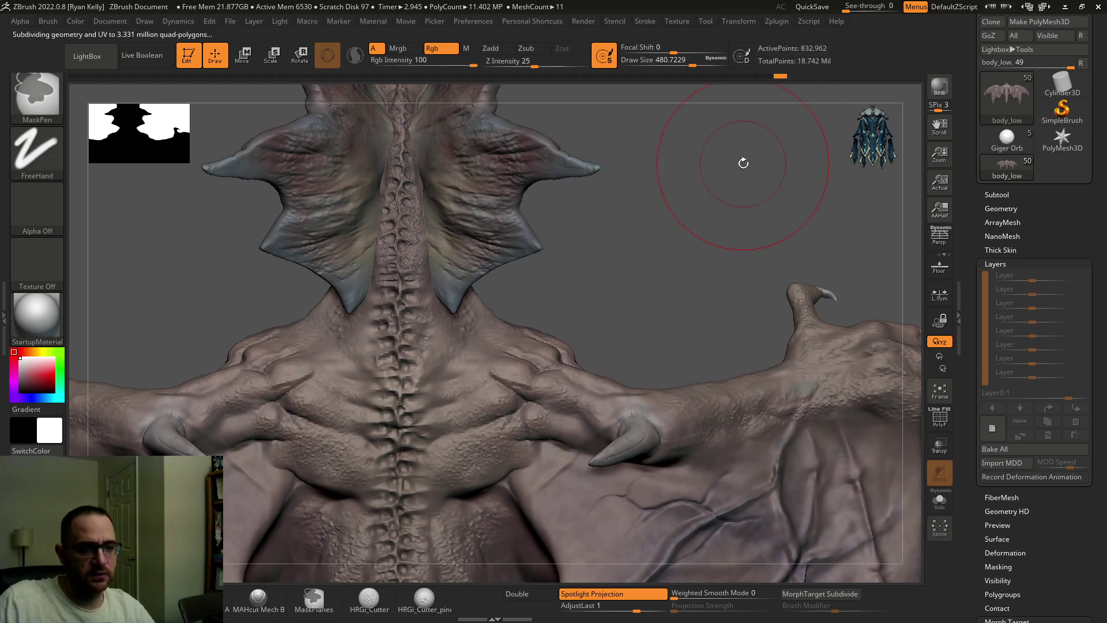
key(shift+d)
key(ctrl)
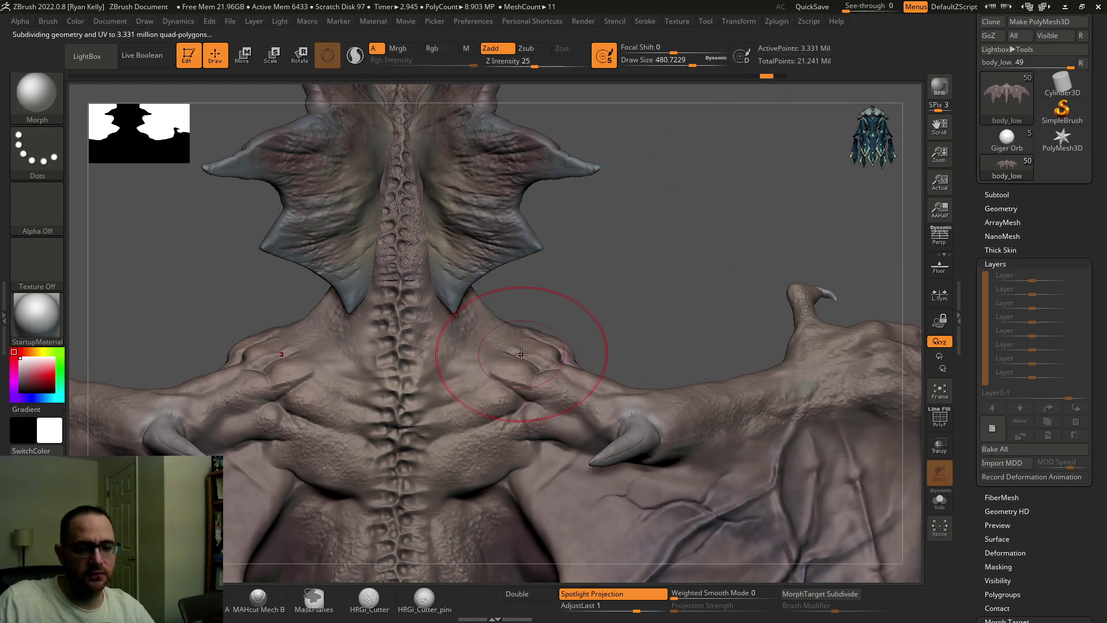
key(d)
click(504, 377)
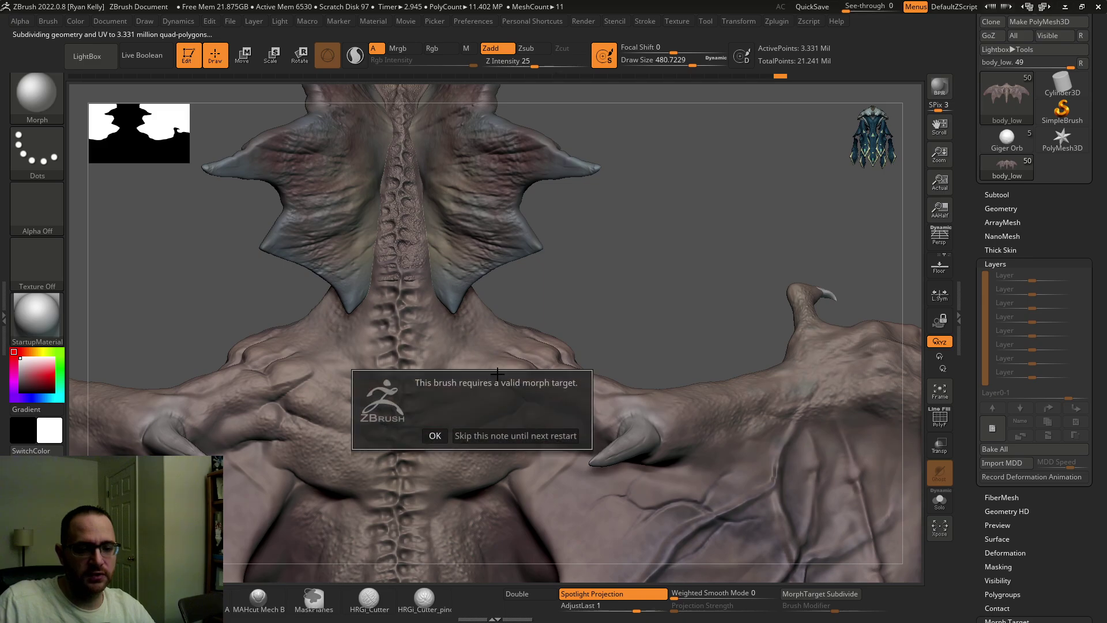
click(443, 430)
click(499, 371)
click(422, 431)
Step: Drop the body mesh to the lower subdivision level, test the Morph brush on the upper back, and undo the stroke
key(shift+d)
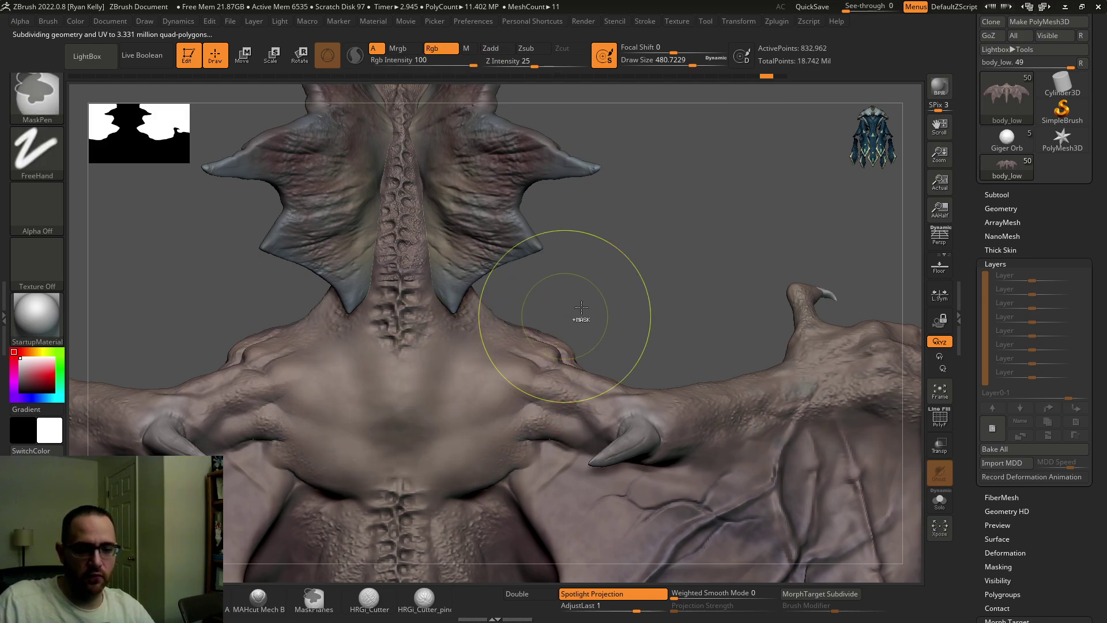
key(ctrl+z)
alt+drag(640, 262, 643, 244)
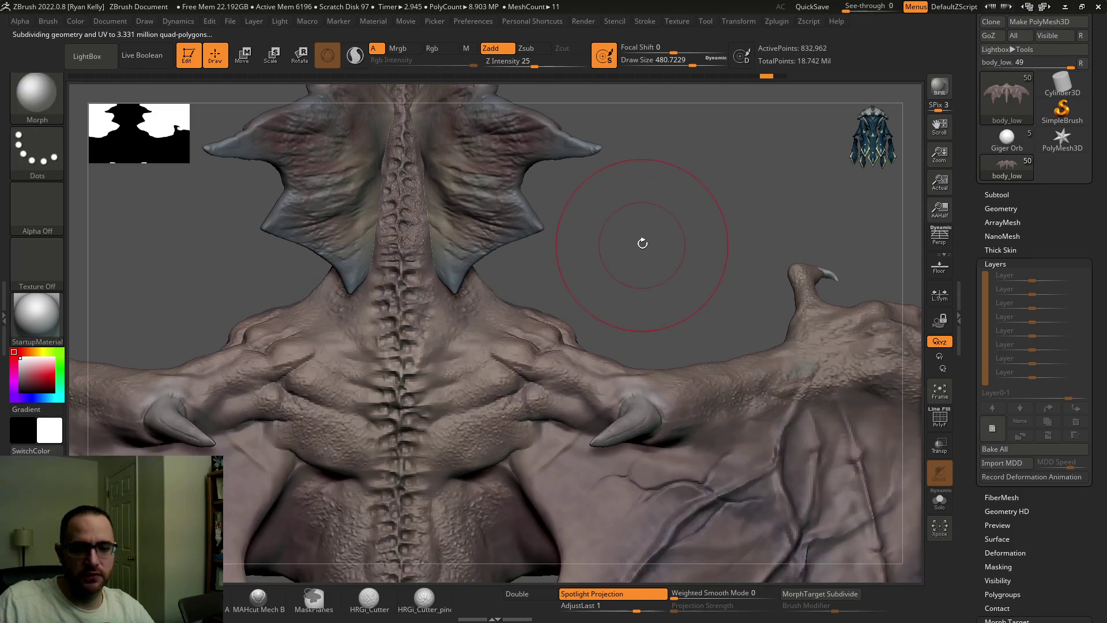
Step: Run the custom Subdivide Preserve MT macro on the body mesh
click(308, 21)
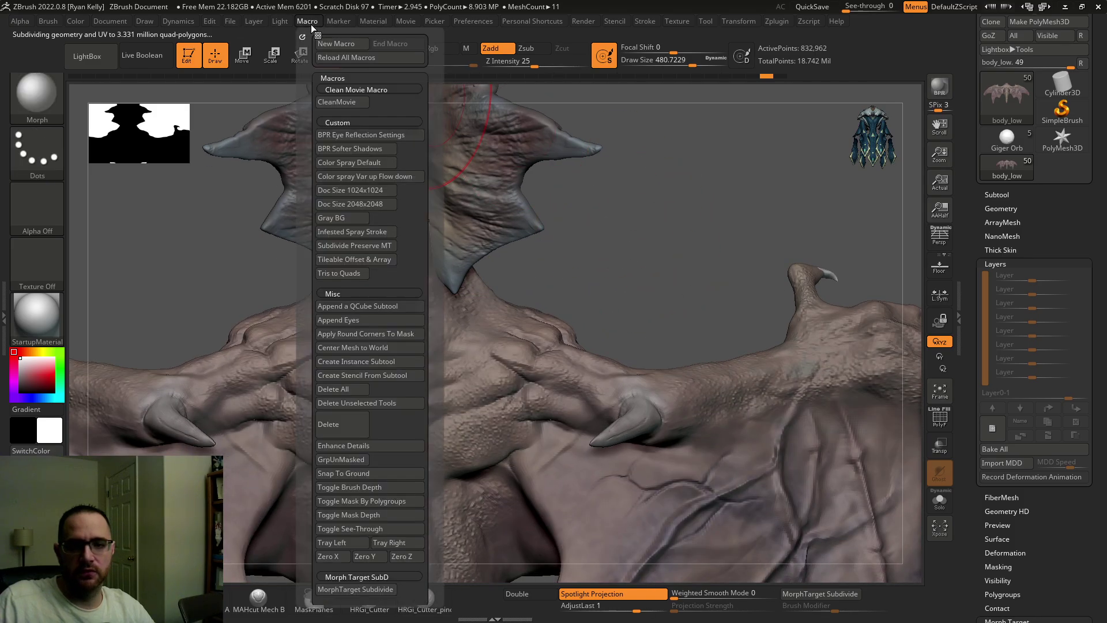
click(368, 247)
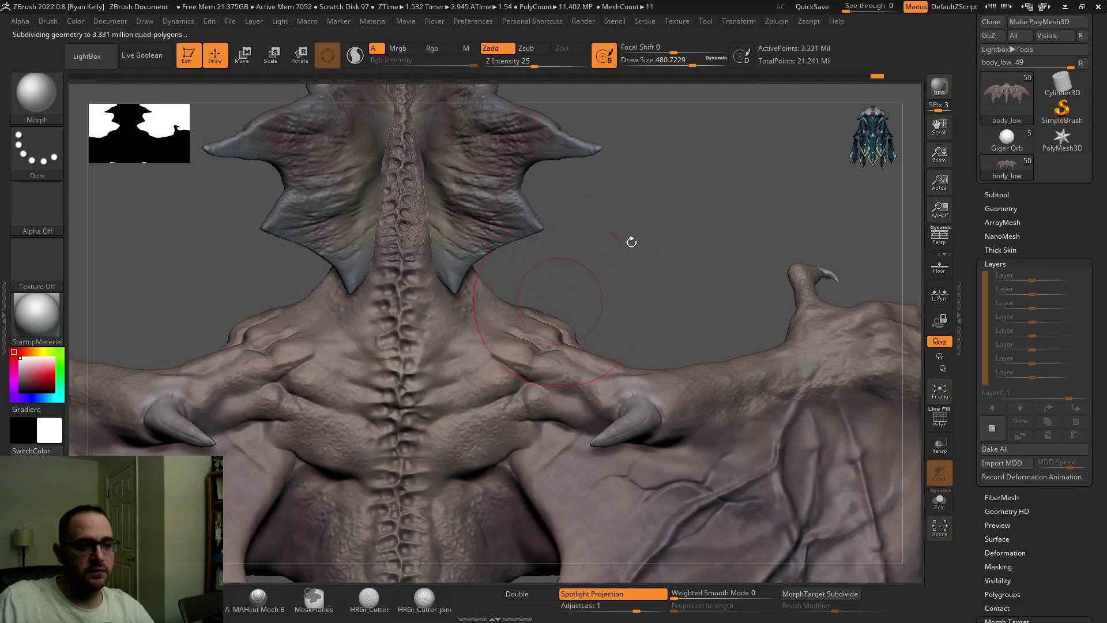
drag(706, 243, 857, 237)
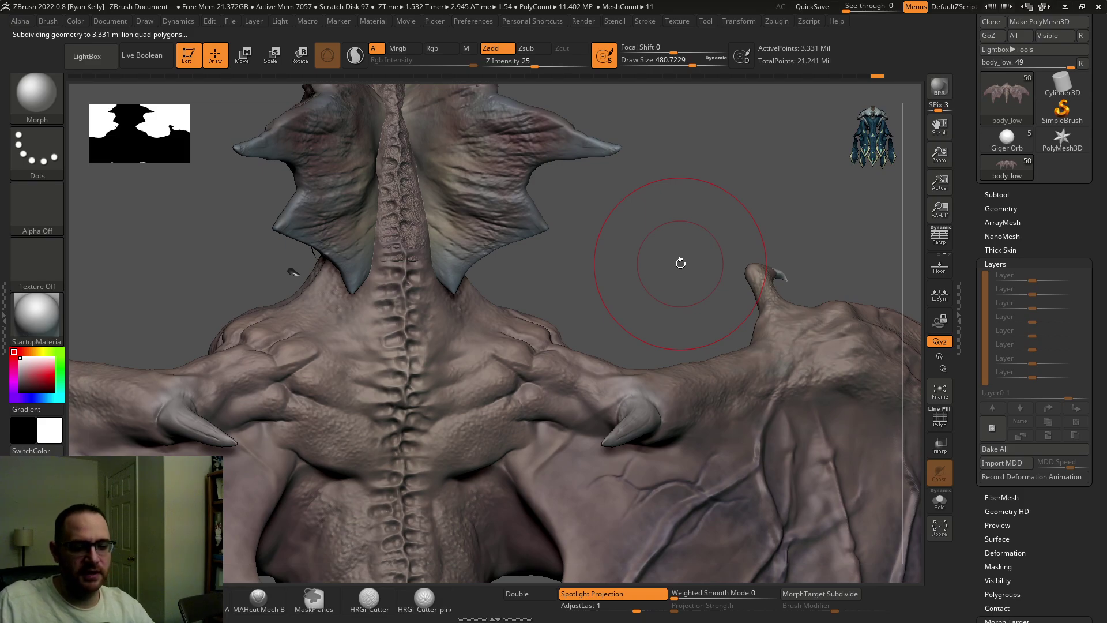
Step: Test the Morph brush on the upper back, then smooth away the spine detail between the shoulders
mouse_move(673, 269)
alt+mouse_down()
mouse_move(652, 252)
mouse_move(655, 220)
alt+mouse_up()
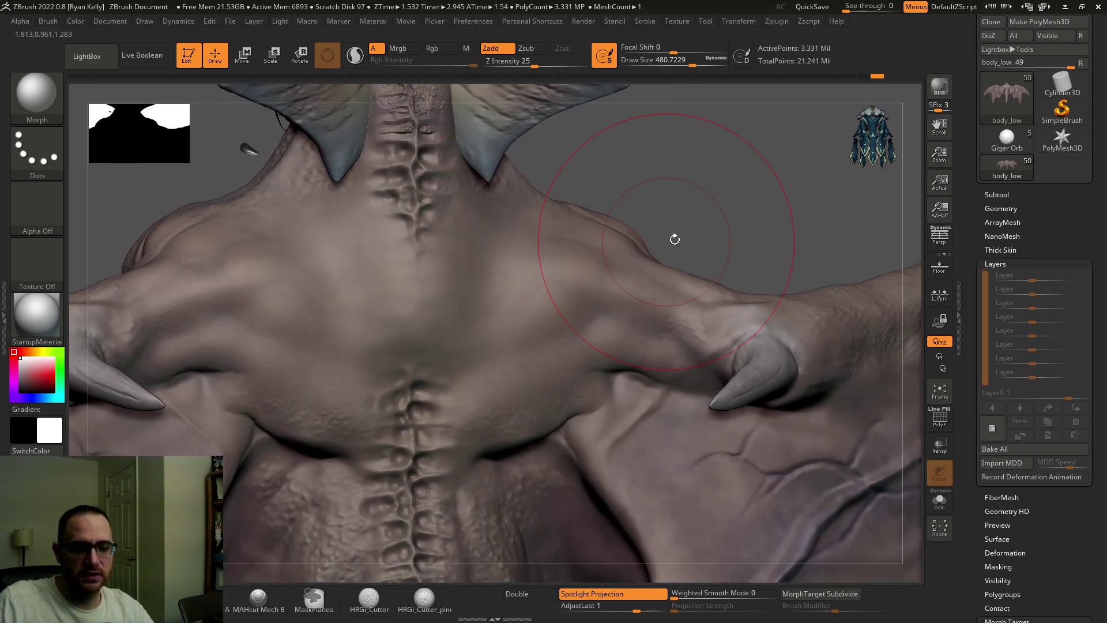
key(shift+d)
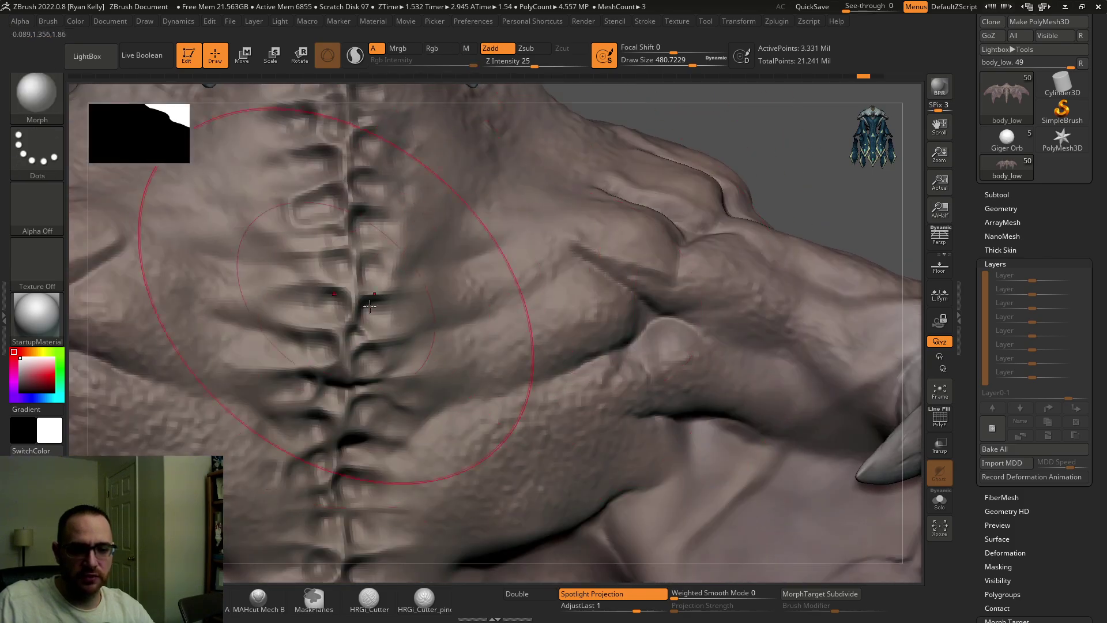
mouse_move(761, 158)
mouse_down()
mouse_move(865, 76)
mouse_move(707, 176)
mouse_up()
drag(225, 188, 262, 190)
mouse_move(712, 191)
shift+mouse_down()
mouse_move(687, 210)
mouse_move(680, 181)
shift+mouse_up()
mouse_move(406, 306)
shift+mouse_down()
mouse_move(438, 289)
mouse_move(445, 257)
shift+mouse_up()
alt+right_drag(446, 253, 452, 341)
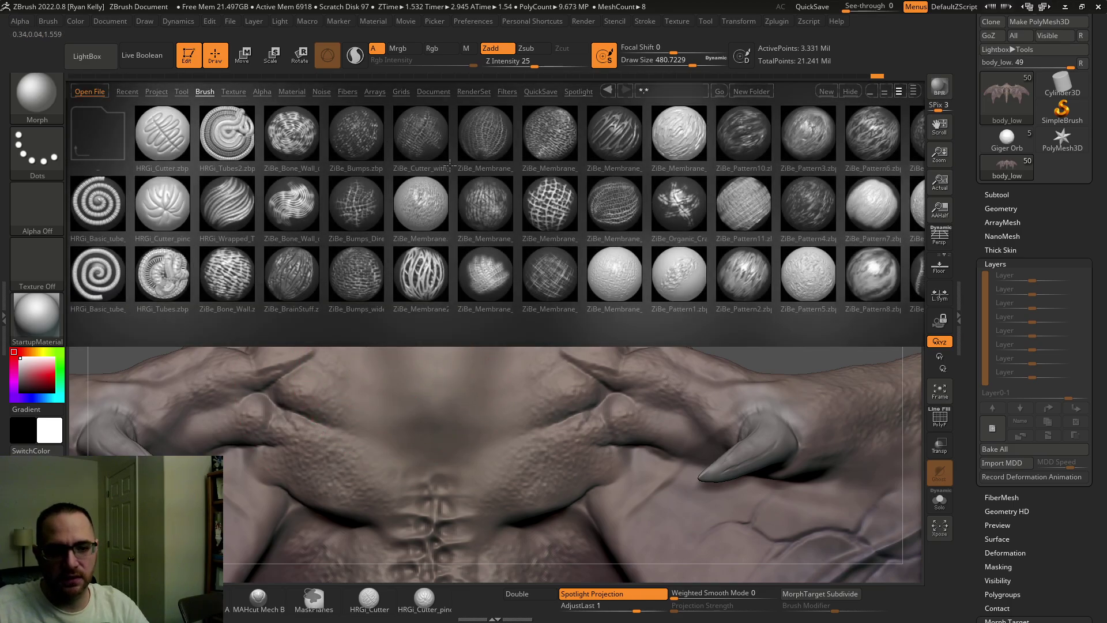
Step: Load the ZiBe spine brush, enlarge it to a draw size of about 263, and sculpt a spine strip down the upper back
drag(808, 208, 616, 223)
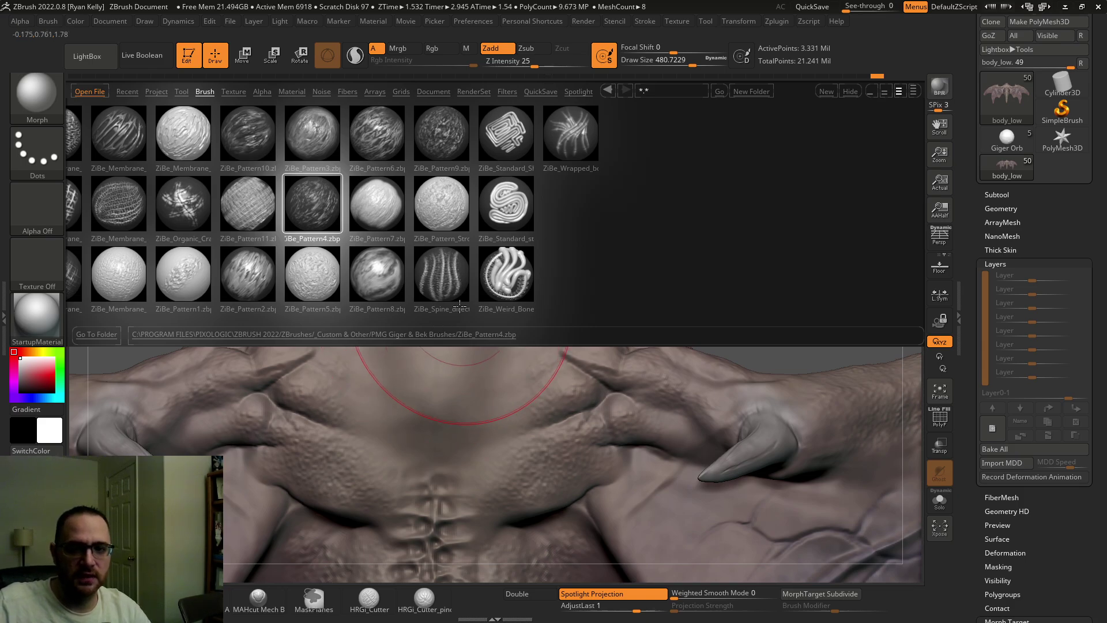
double_click(443, 272)
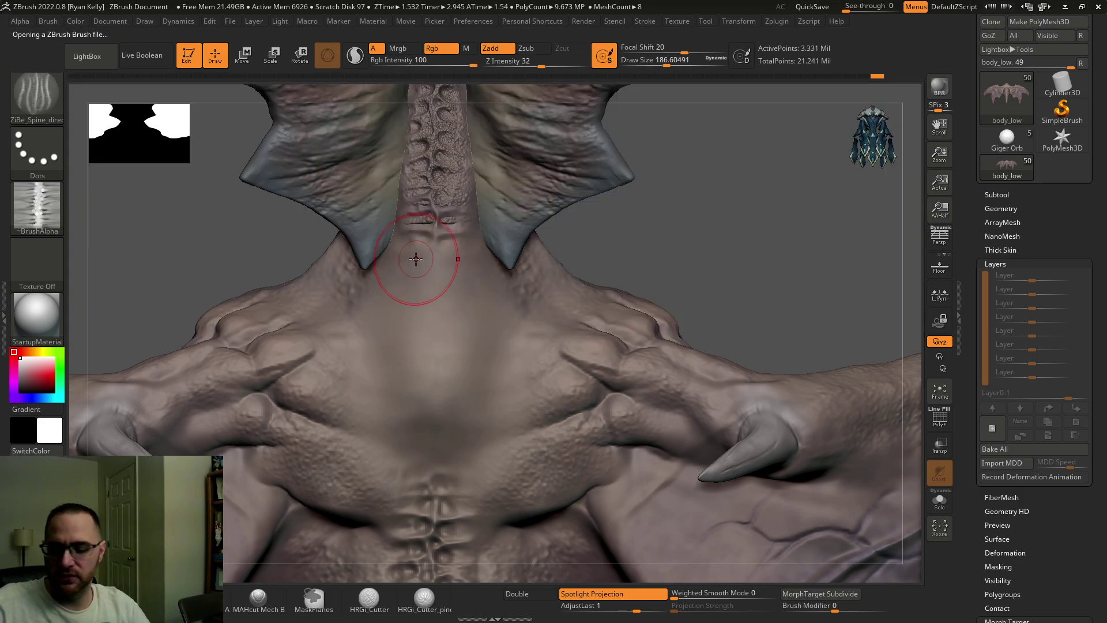
key(])
key(])
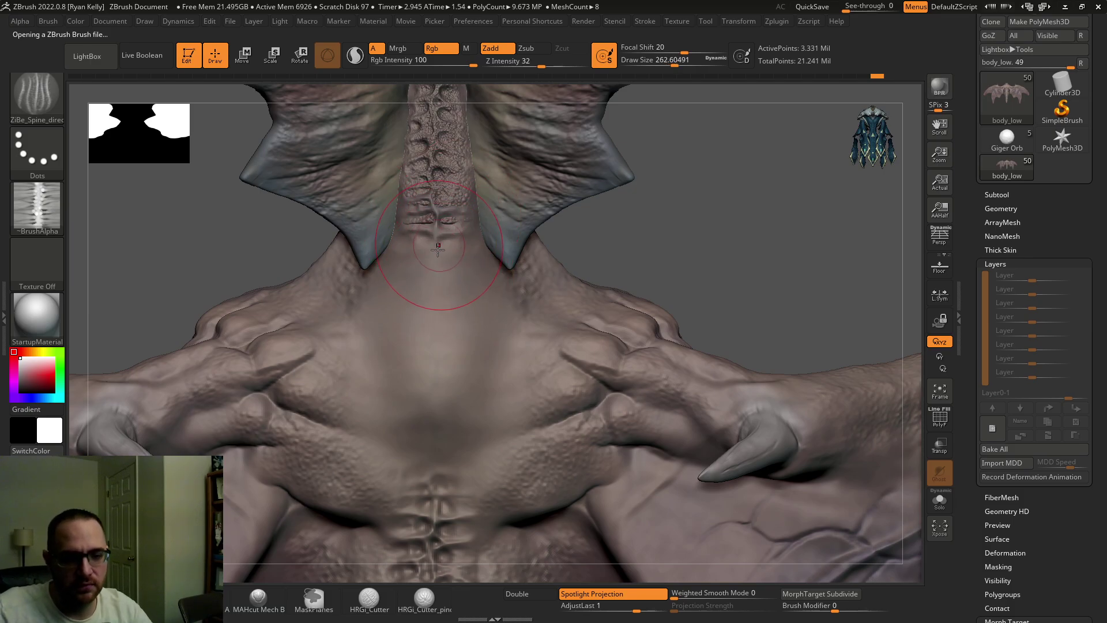
alt+right_drag(439, 261, 450, 234)
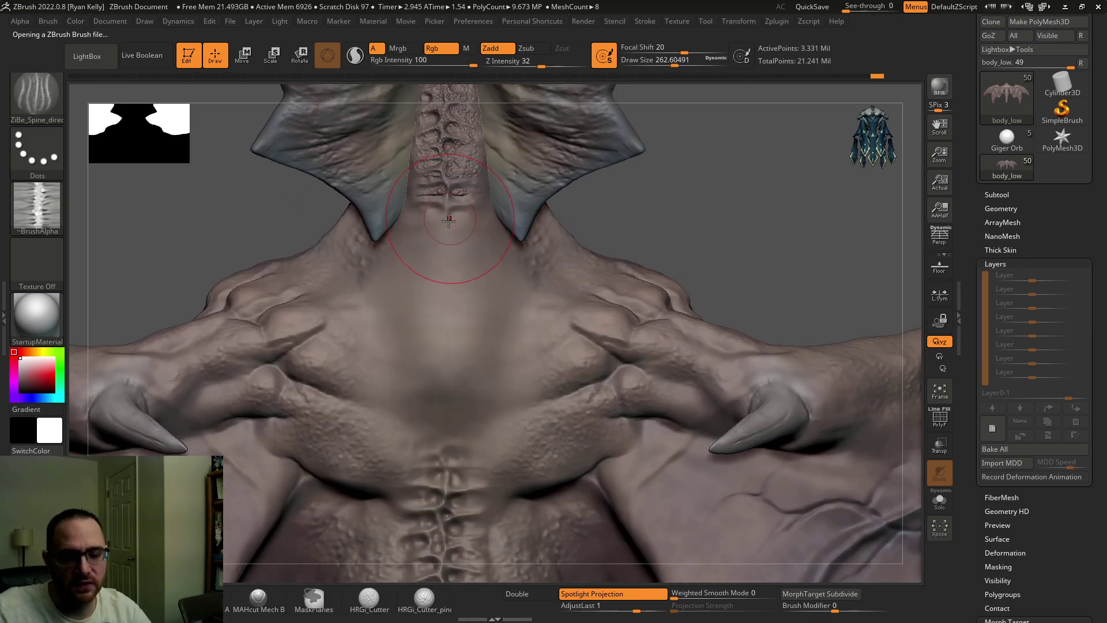
alt+right_drag(447, 240, 450, 219)
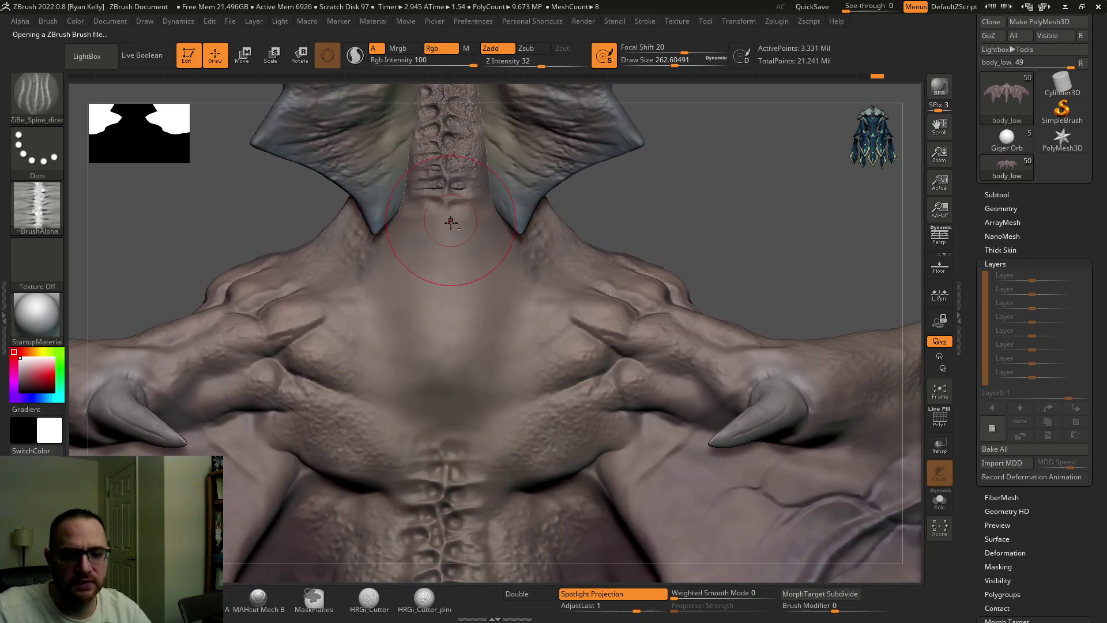
mouse_move(450, 317)
alt+right_down()
mouse_move(460, 230)
mouse_move(448, 323)
alt+right_up()
mouse_move(448, 226)
alt+right_down()
mouse_move(462, 258)
mouse_move(471, 215)
mouse_move(471, 233)
alt+right_up()
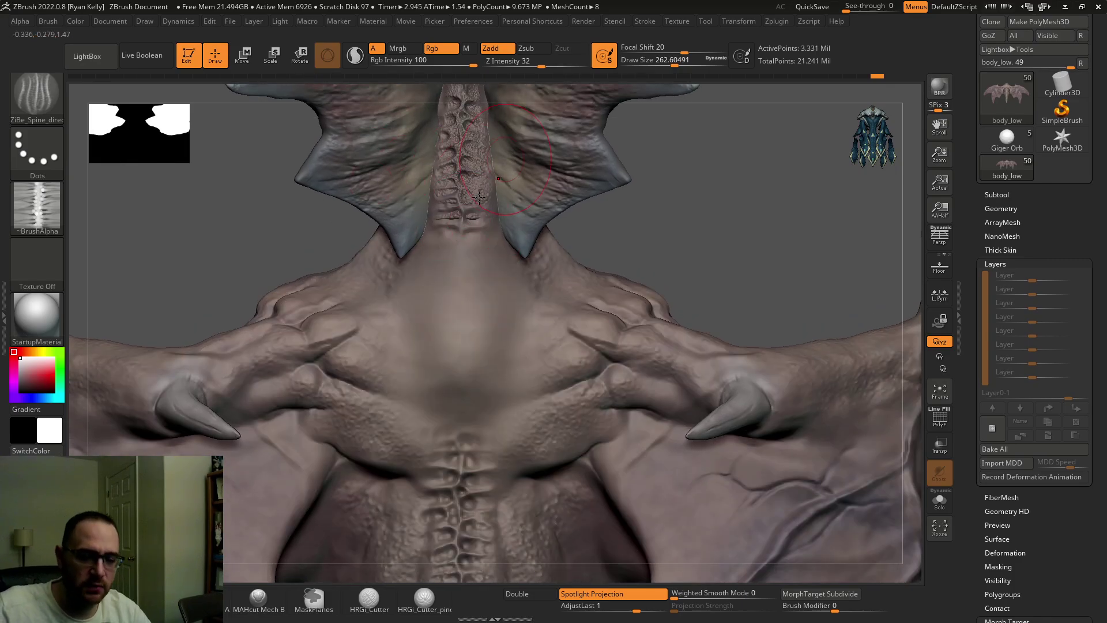
drag(456, 229, 466, 481)
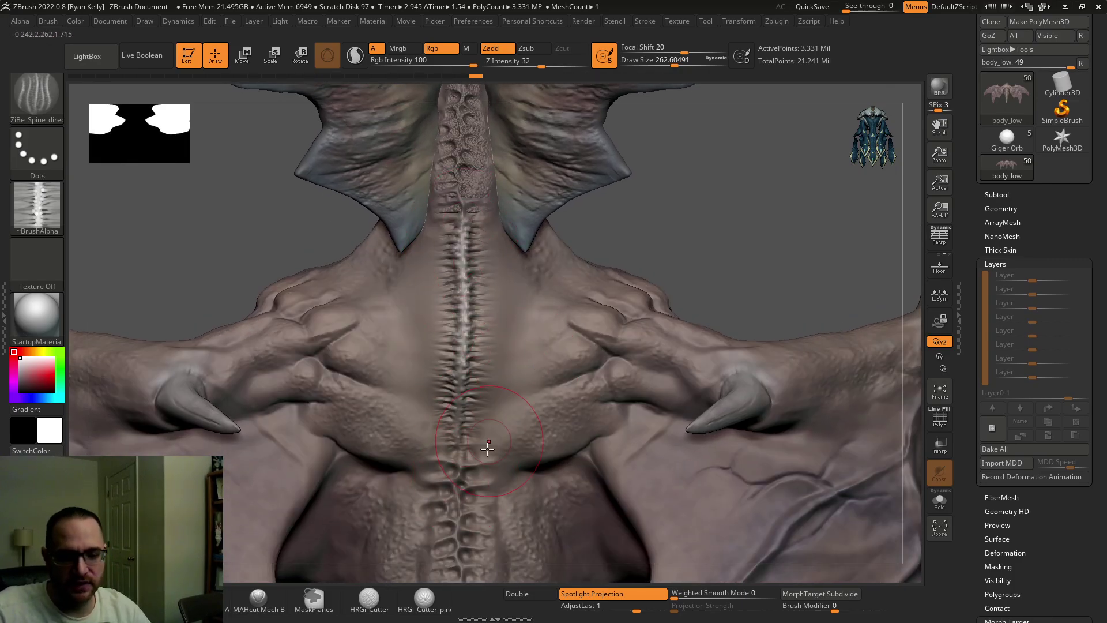
Step: Undo the coloured spine strip, try the stroke again with colour painting off, and undo it
alt+right_drag(485, 453, 483, 372)
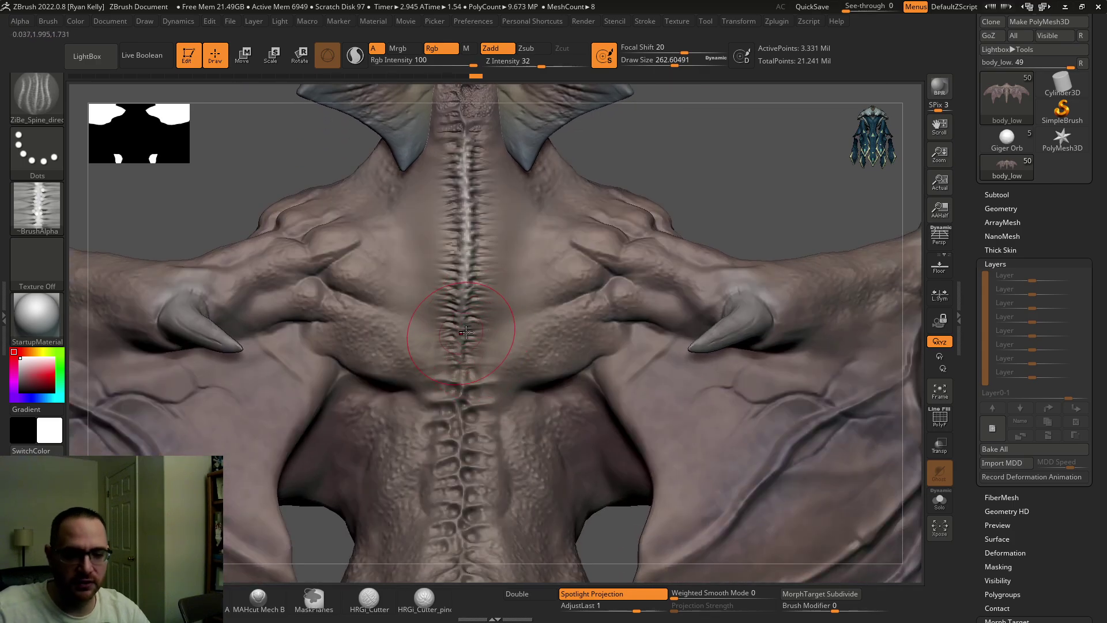
right_drag(475, 326, 476, 233)
click(434, 50)
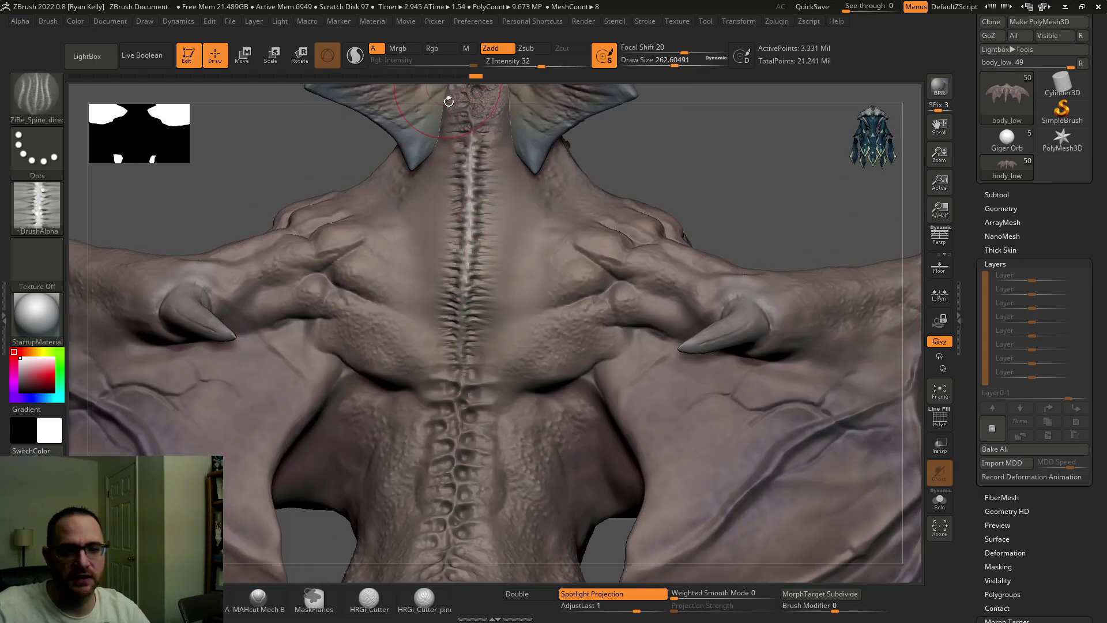
key(ctrl+z)
drag(476, 148, 463, 314)
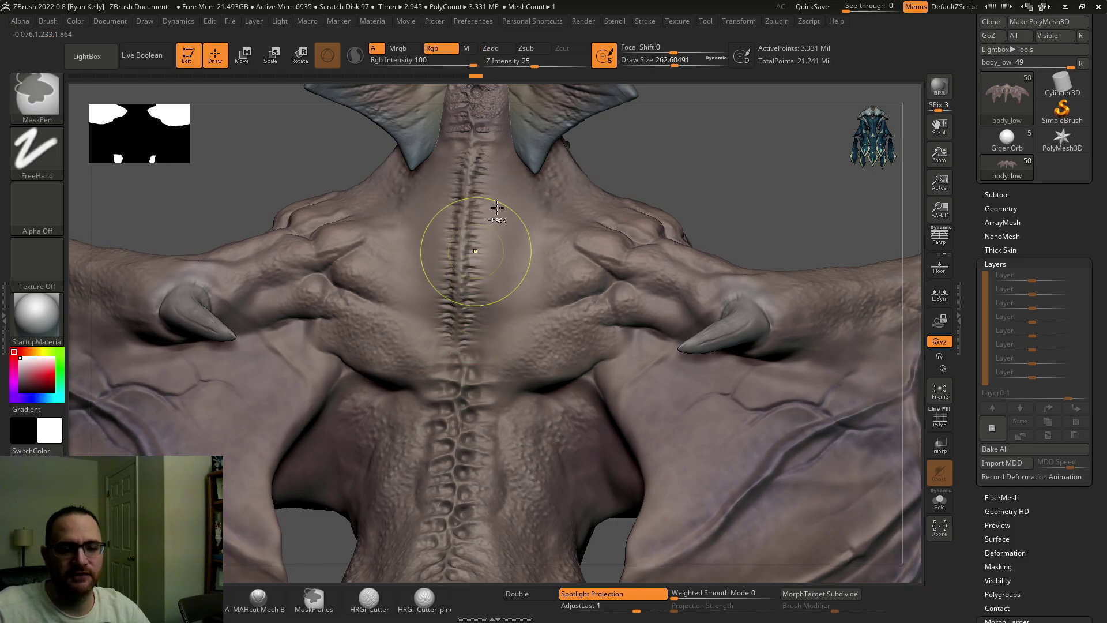
key(ctrl+z)
key(ctrl+z)
Step: Set the Smooth brush's Weighted Smooth Mode to 0, test it along the upper spine, and undo the smoothing
shift+drag(474, 151, 470, 369)
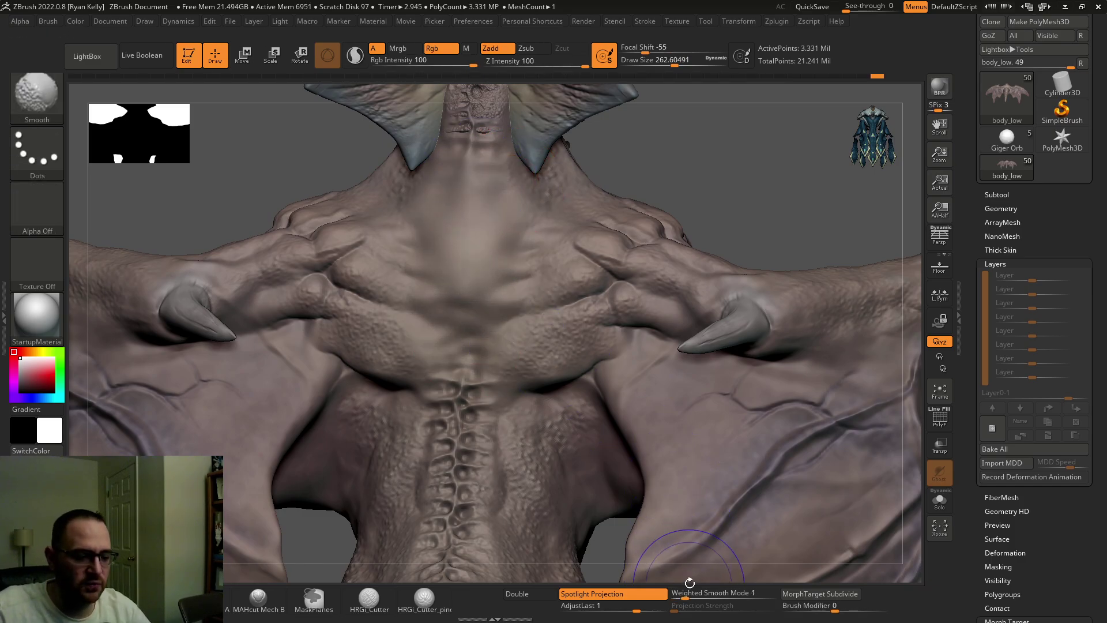
click(675, 594)
key(ctrl+z)
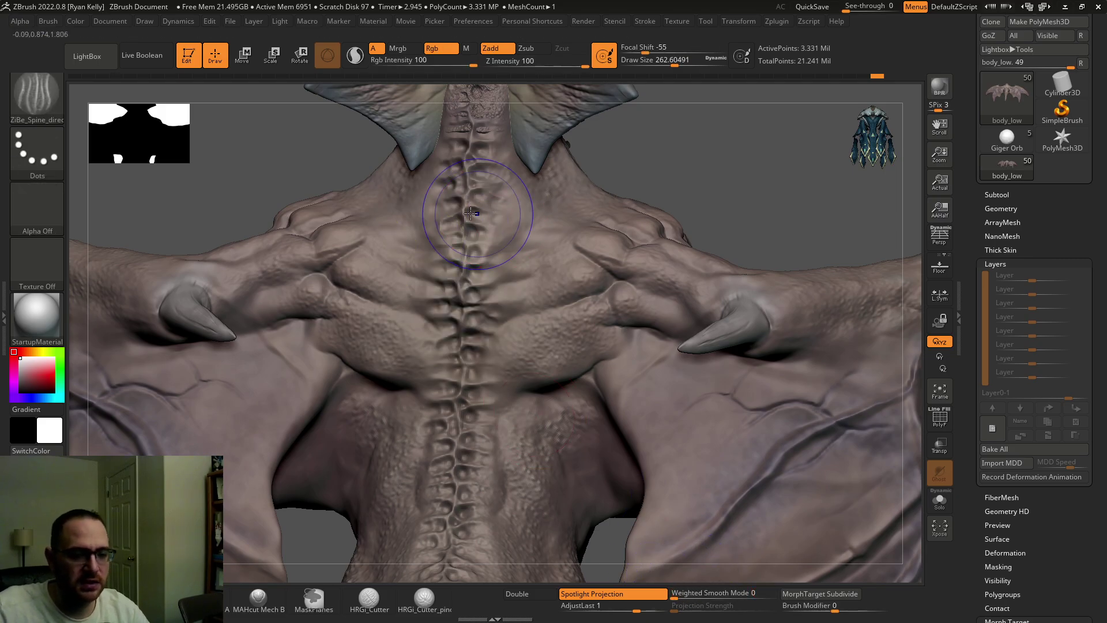
mouse_move(469, 212)
shift+mouse_down()
mouse_move(464, 270)
mouse_move(435, 273)
shift+mouse_up()
shift+drag(463, 337, 485, 308)
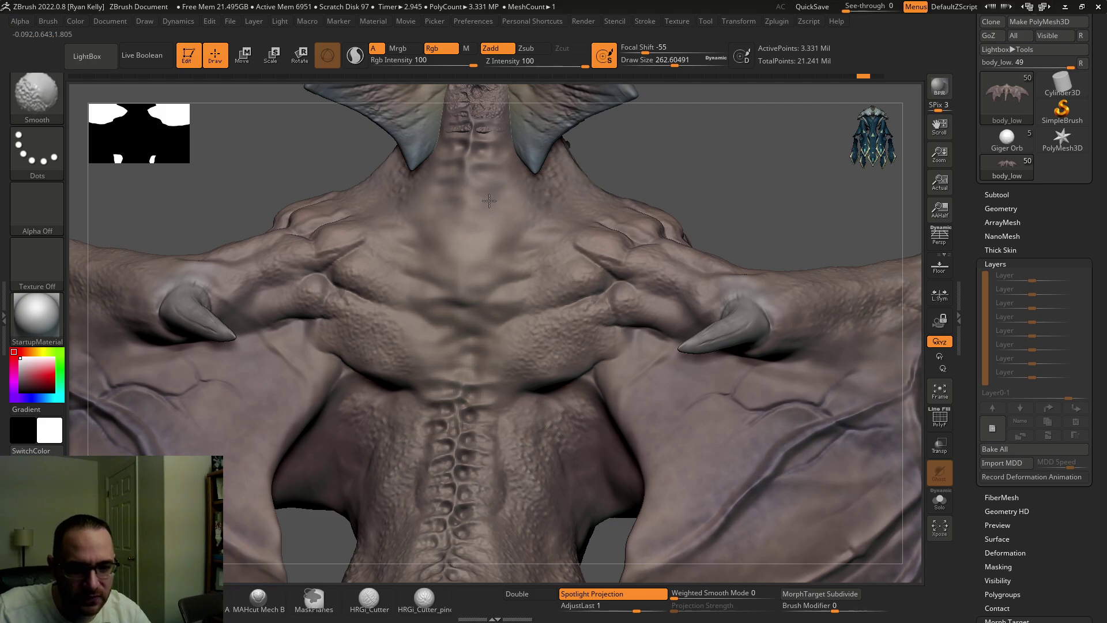
shift+drag(475, 175, 473, 191)
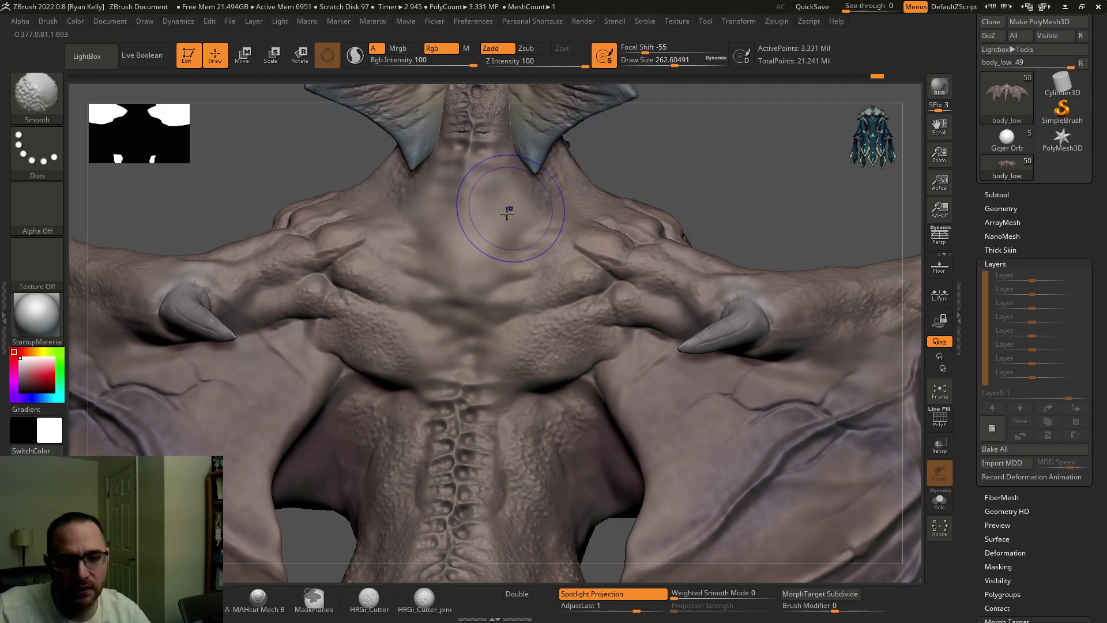
key(ctrl+z)
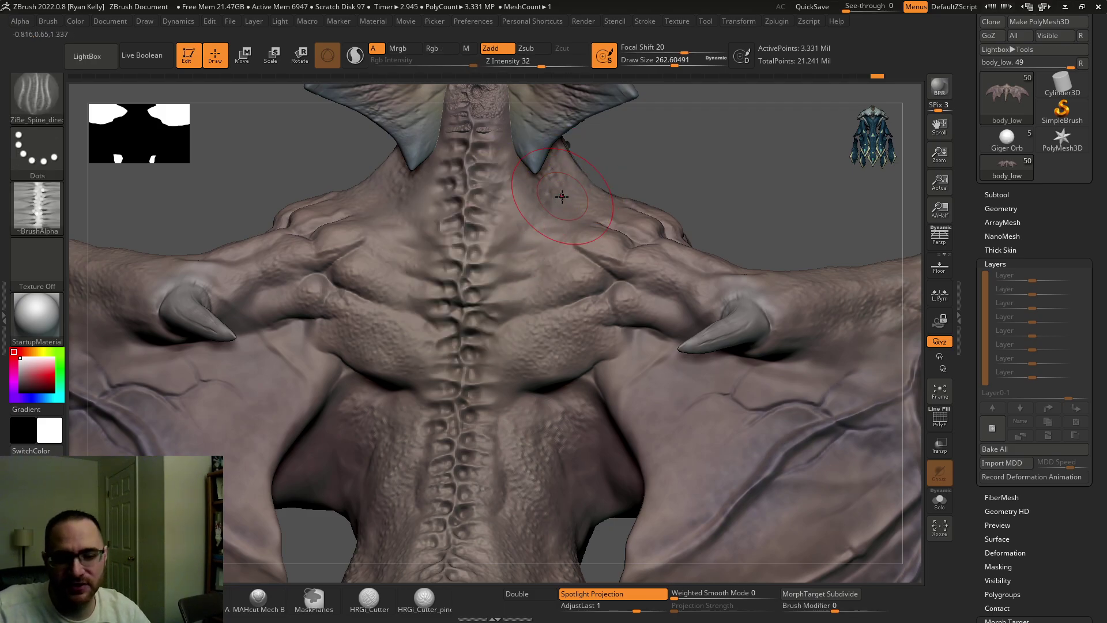
Step: Try a DamStandard stroke from the shoulder towards the spine and undo it
mouse_move(659, 171)
mouse_down()
mouse_move(701, 173)
mouse_move(709, 213)
mouse_up()
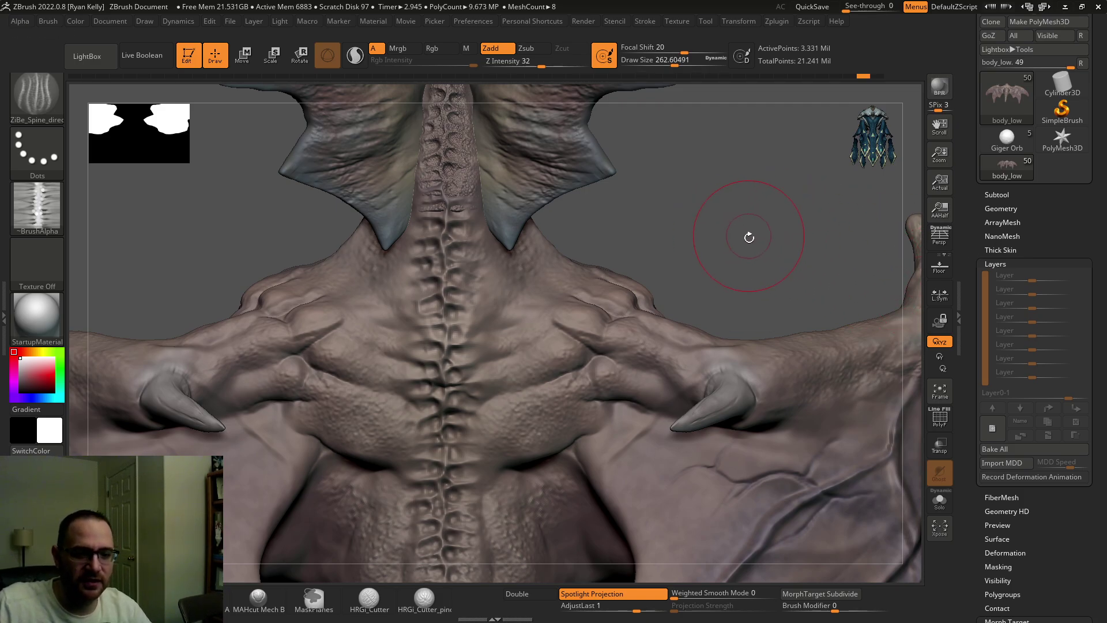
mouse_move(749, 238)
mouse_down()
mouse_move(762, 227)
mouse_move(758, 306)
mouse_move(715, 237)
mouse_up()
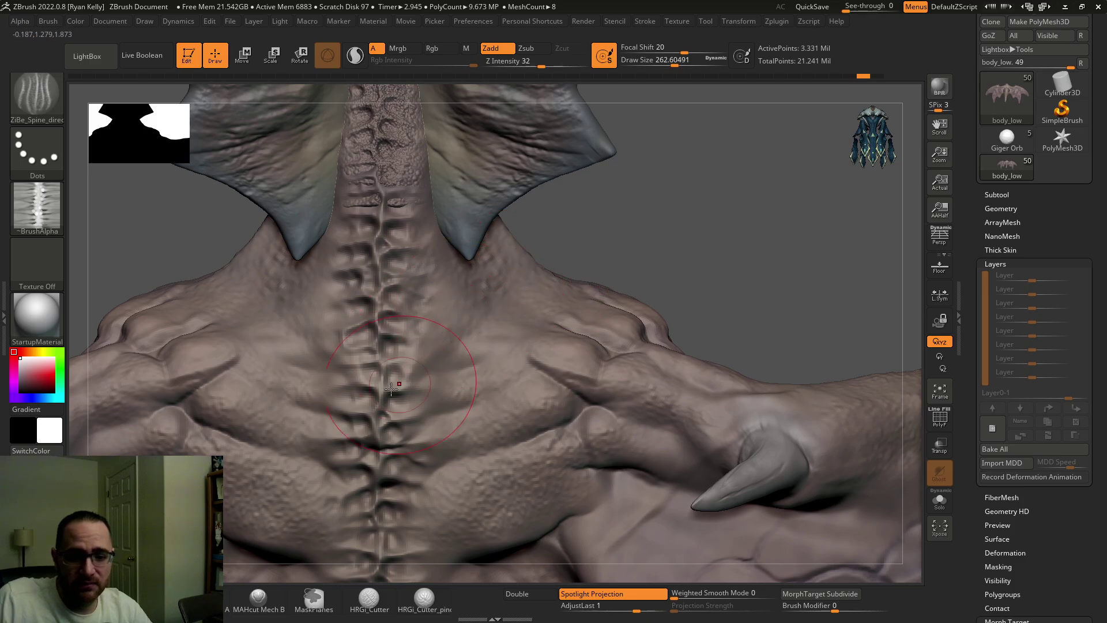
key(b)
key(d)
key(s)
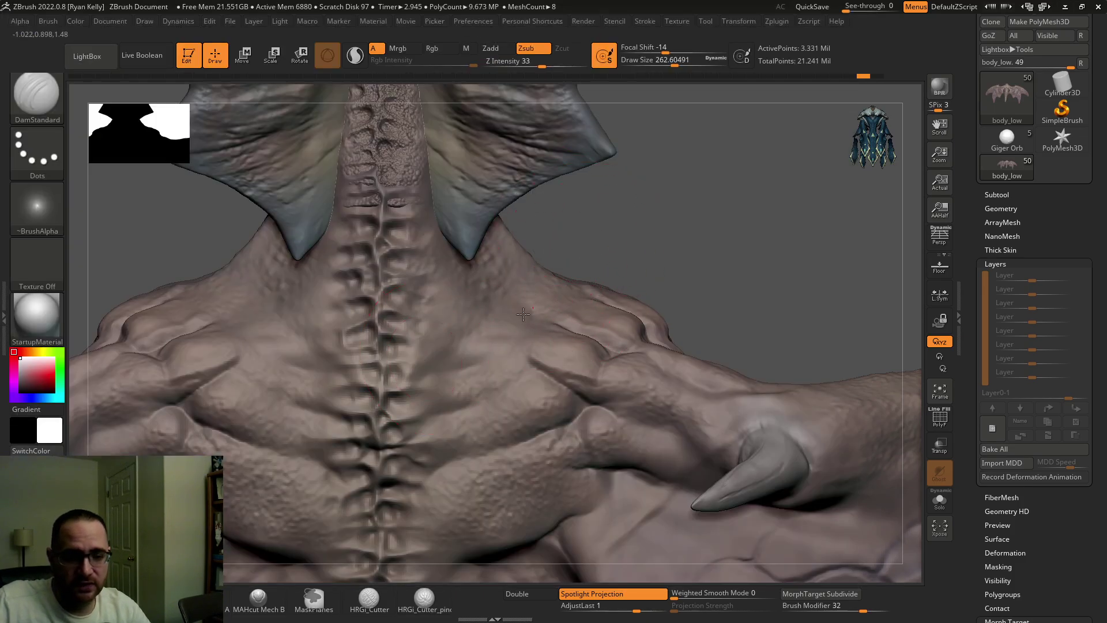
drag(517, 322, 423, 394)
key(ctrl+z)
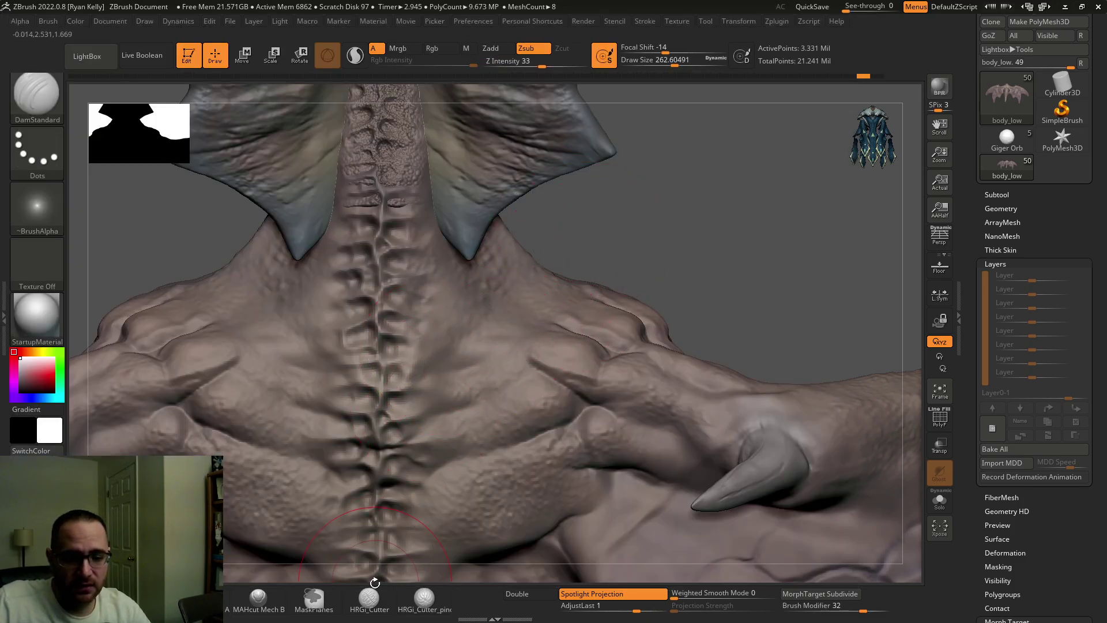
Step: With the HRGi_Cutter brush at a draw size of about 142, cut a curved groove from below the neck fin to the spine
click(372, 589)
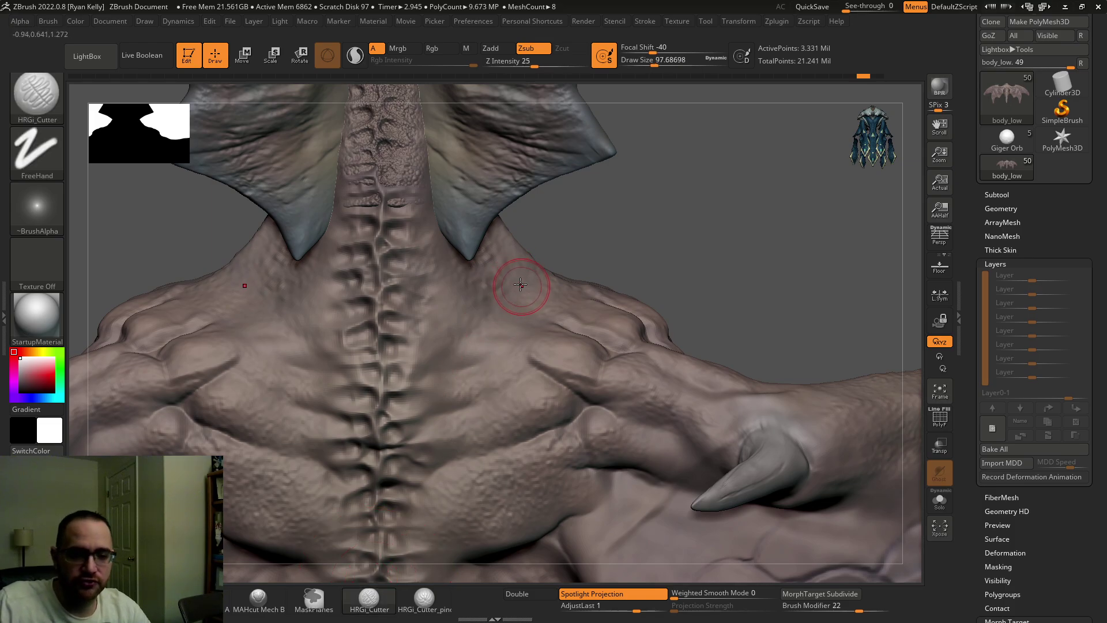
key(bracketright)
key(bracketright)
key(bracketright)
key(bracketright)
drag(516, 274, 460, 344)
drag(506, 271, 414, 403)
Step: Cut two more curved grooves between the shoulder muscles and the spine, below the first one
alt+right_drag(540, 395, 569, 339)
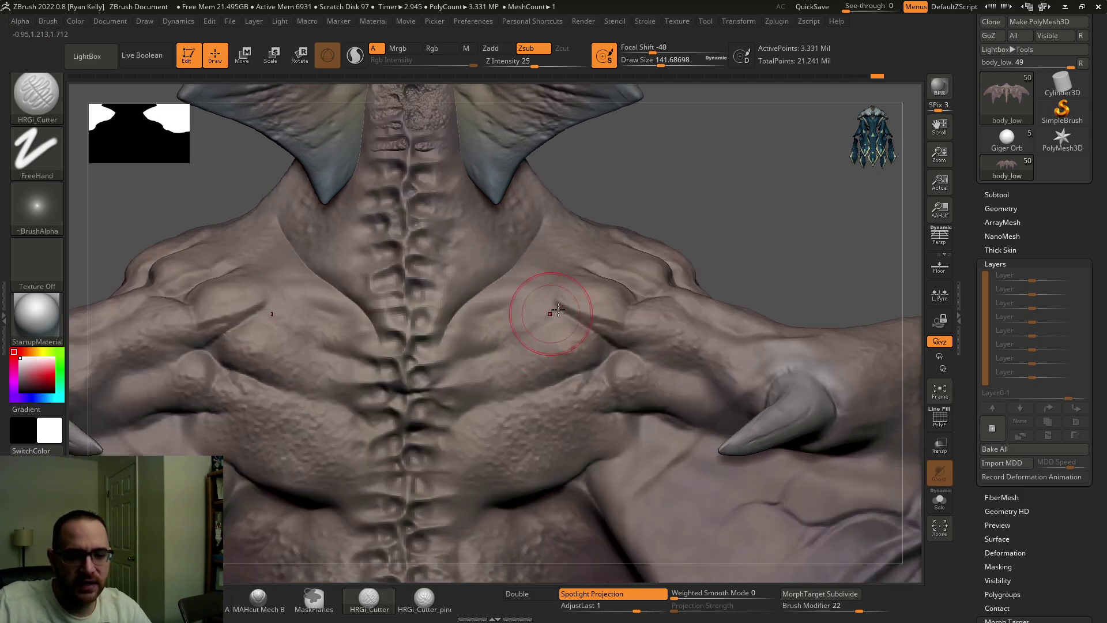
drag(557, 311, 447, 392)
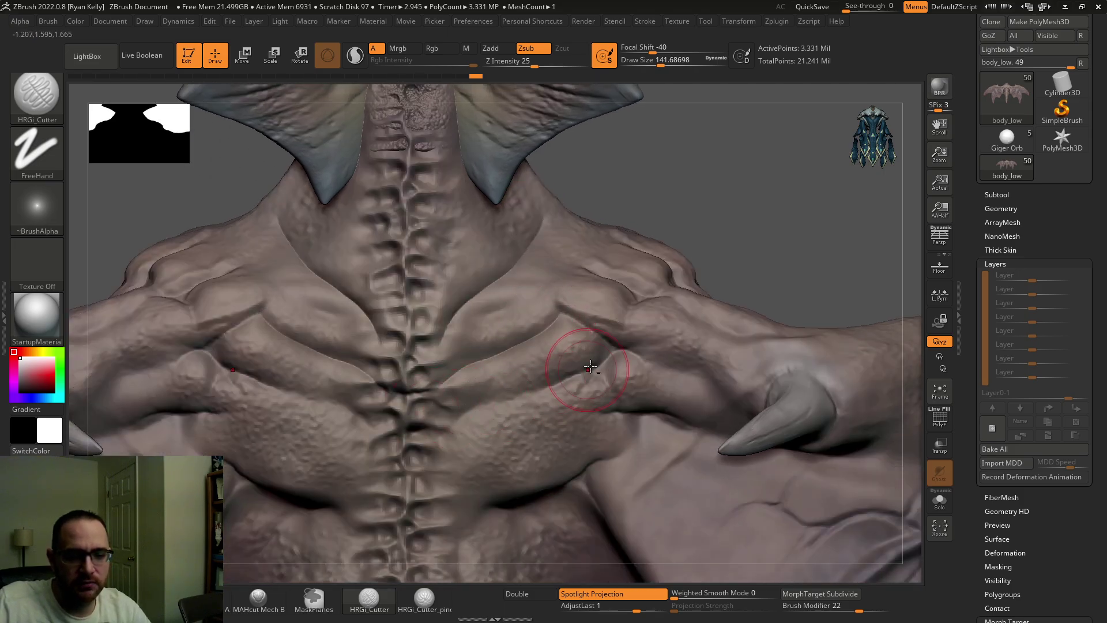
drag(606, 359, 450, 444)
Step: Load the ZiBe_Bumps_wide brush, try strokes on the lower shoulder muscle, and undo them
alt+right_drag(443, 461, 471, 408)
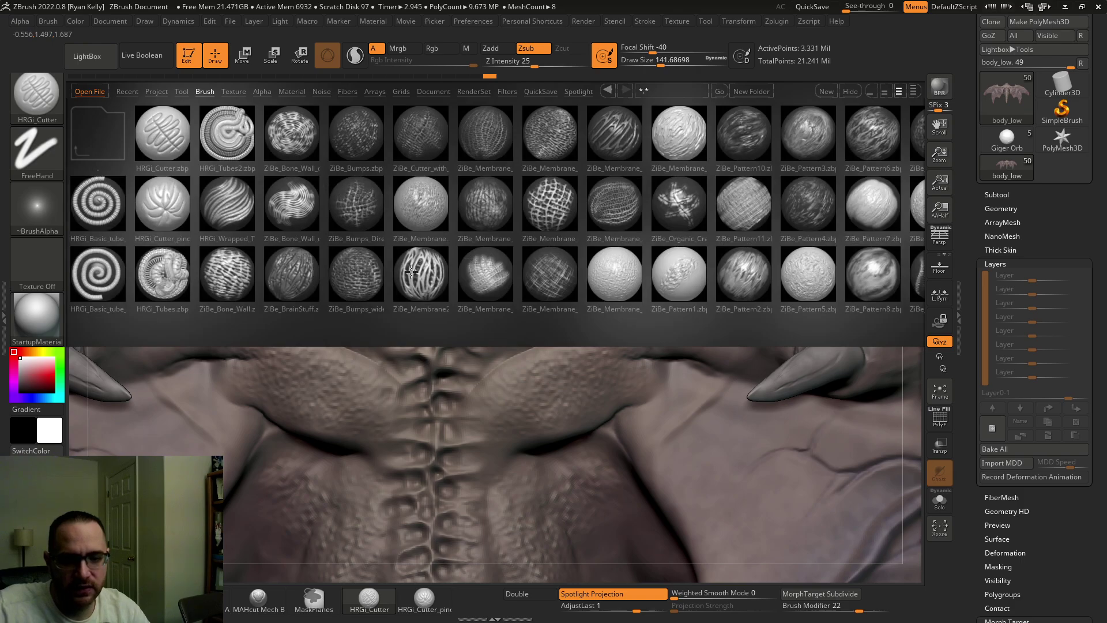
double_click(348, 270)
drag(606, 363, 540, 409)
key(ctrl+z)
ctrl+right_drag(628, 364, 615, 439)
drag(562, 395, 485, 455)
key(ctrl+z)
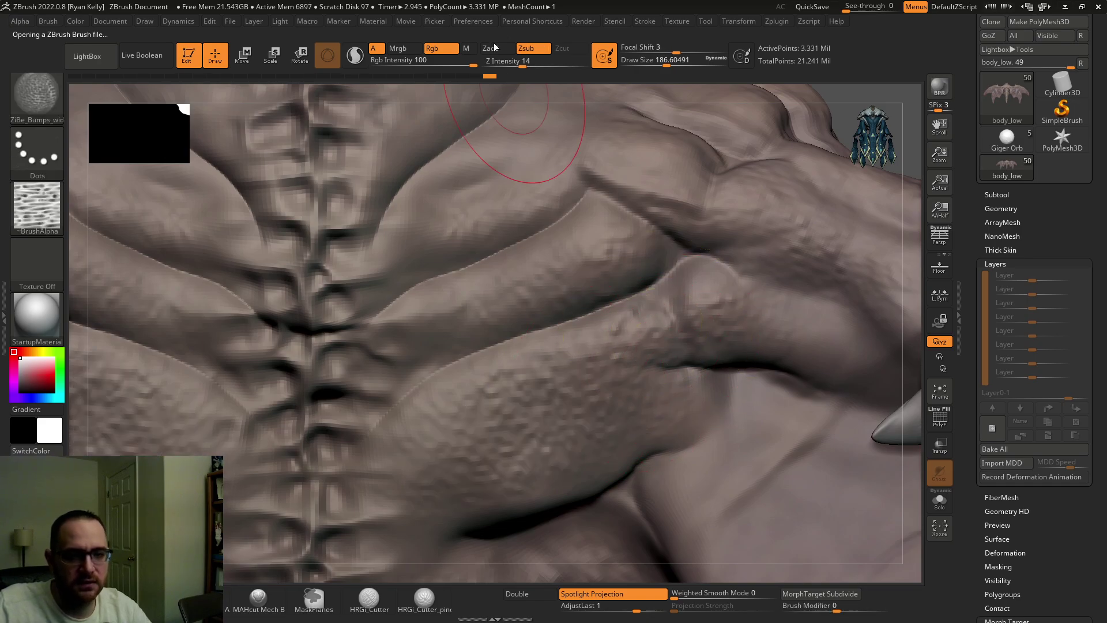
Step: Turn off the bumps brush's colour painting and carve a band of bumps along the lower shoulder muscle
click(443, 49)
drag(649, 374, 485, 466)
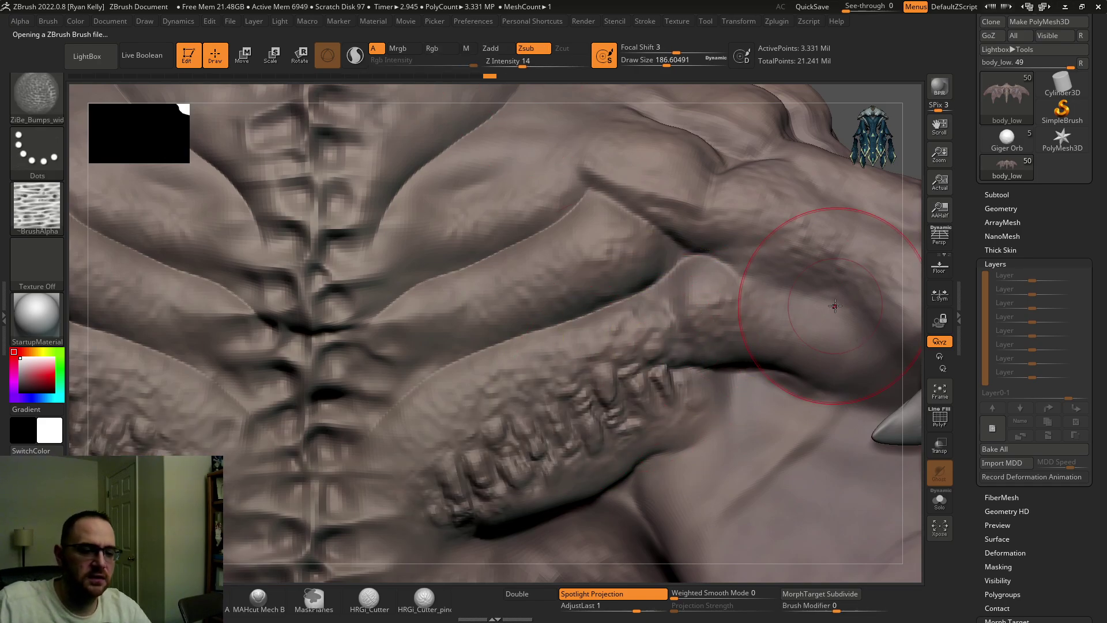
key(ctrl+z)
drag(644, 371, 406, 483)
key(ctrl+z)
key(ctrl+z)
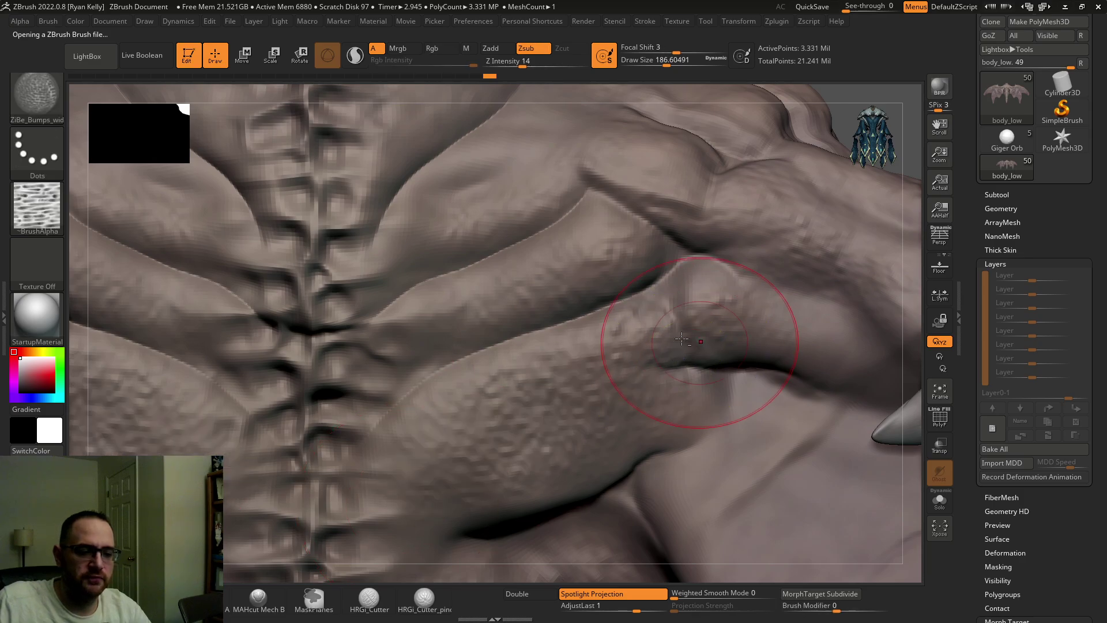
drag(664, 345, 390, 505)
alt+right_drag(411, 481, 444, 430)
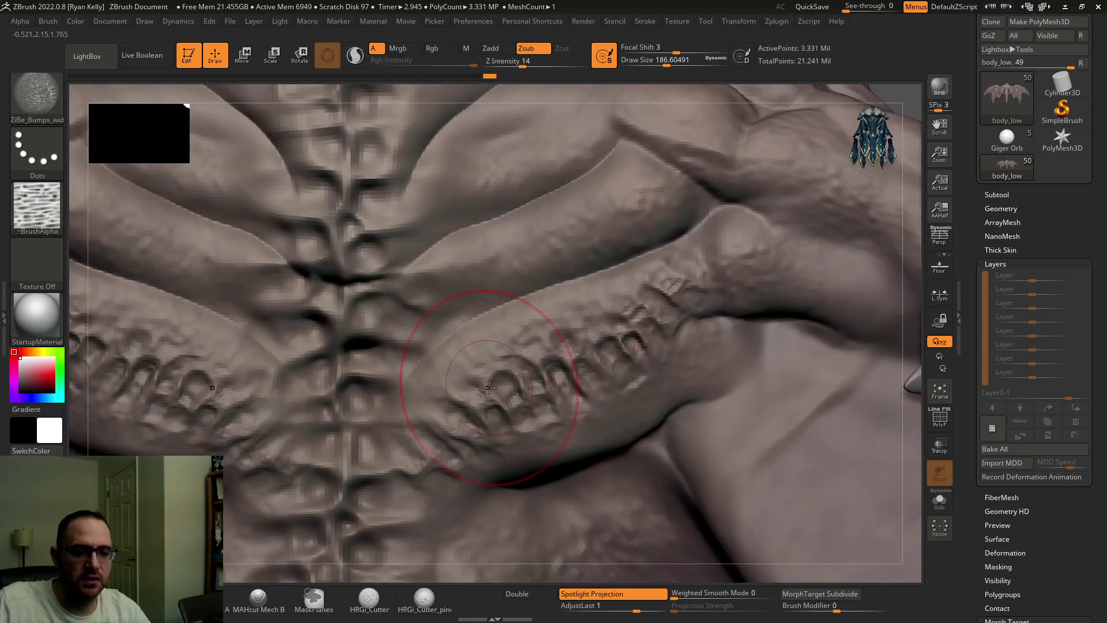
Step: Switch to the Morph brush and test it over the newly sculpted details on the upper back
ctrl+right_drag(680, 94, 573, 1)
key(b)
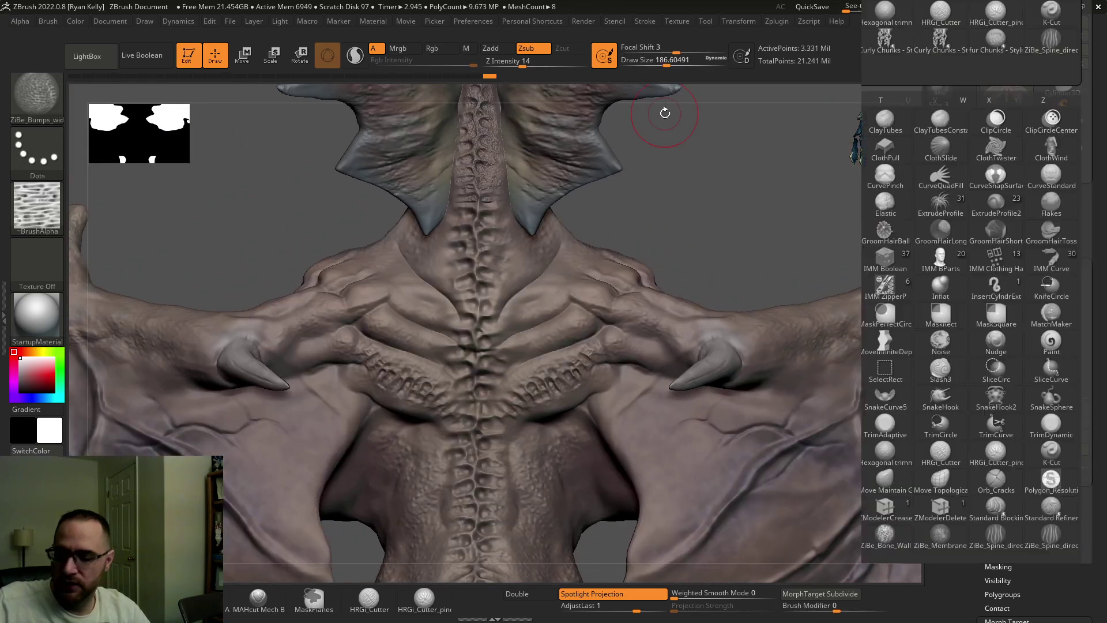
key(m)
key(o)
mouse_move(583, 314)
mouse_down()
mouse_move(500, 346)
mouse_move(577, 326)
mouse_up()
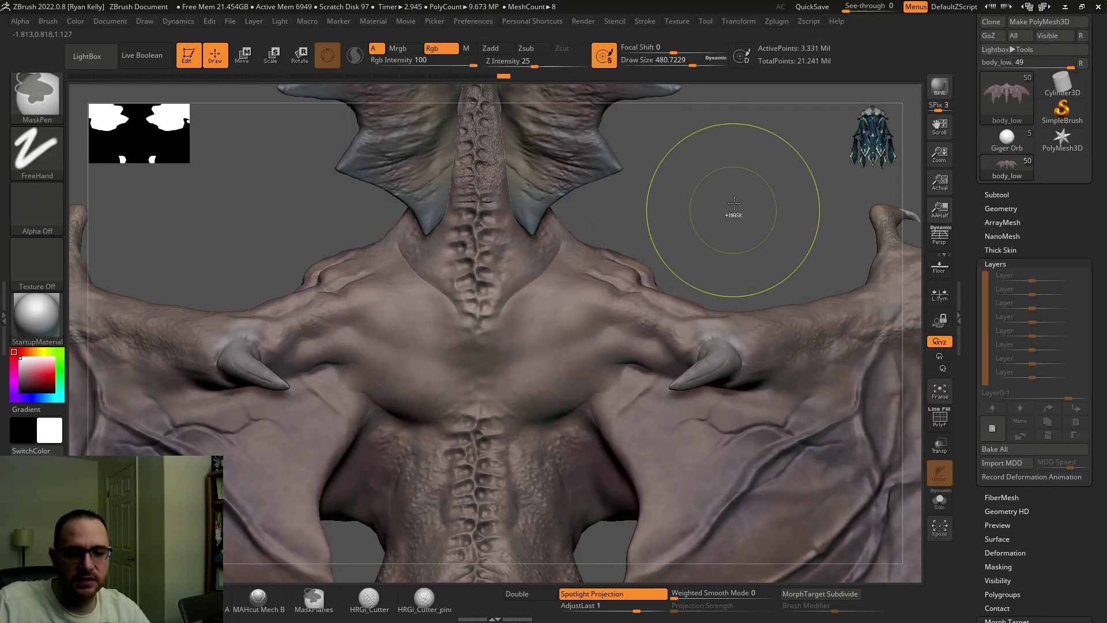
Step: Restore the sculpted back details, then subdivide the body mesh normally and try the Morph brush on the upper back
alt+right_drag(730, 201, 714, 217)
key(ctrl)
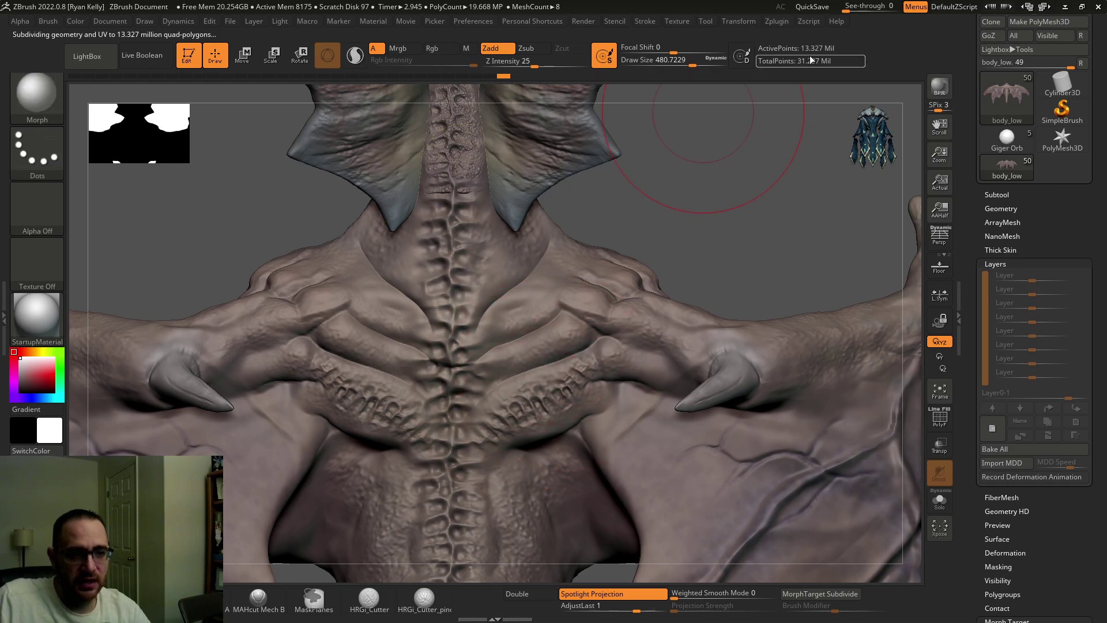
click(553, 382)
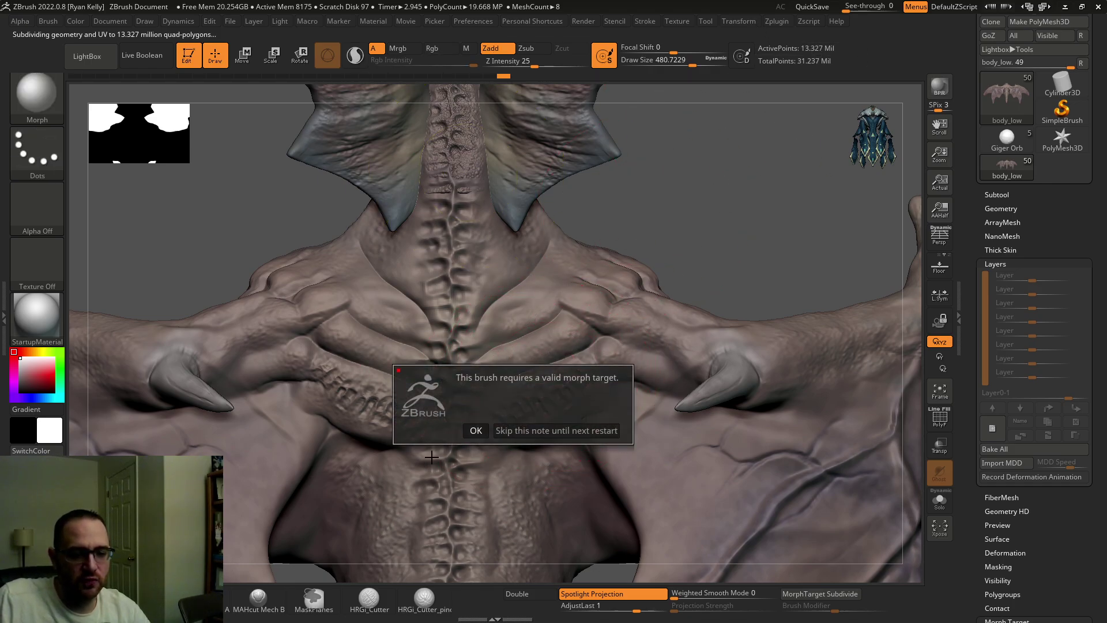
click(476, 430)
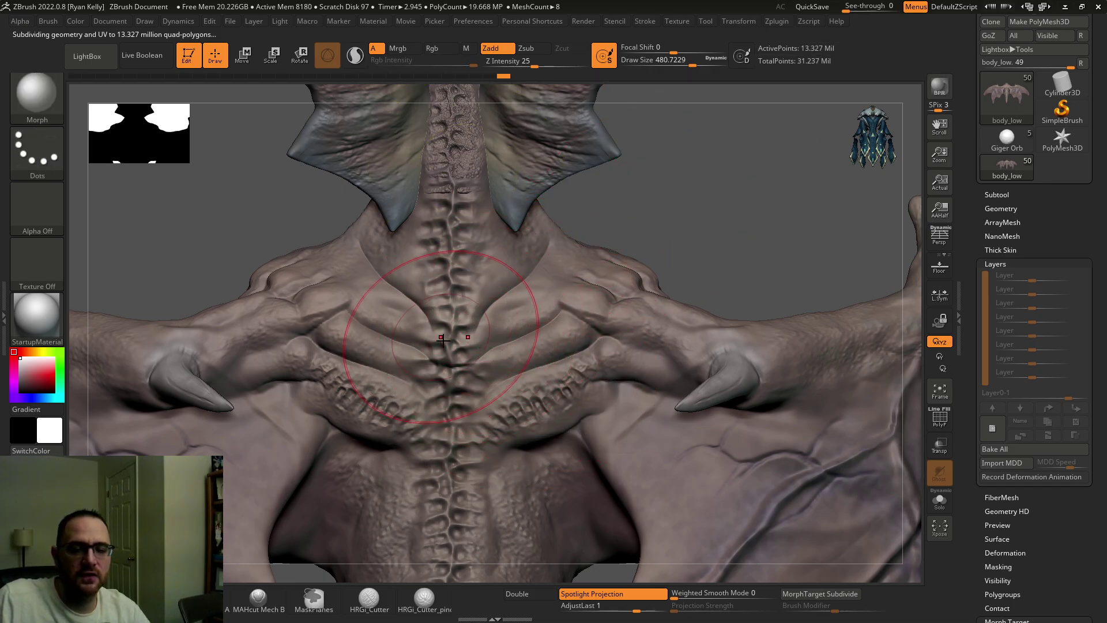
Step: Smooth away the upper back's sculpted details while stepping the body mesh through lower subdivision levels
key(shift+d)
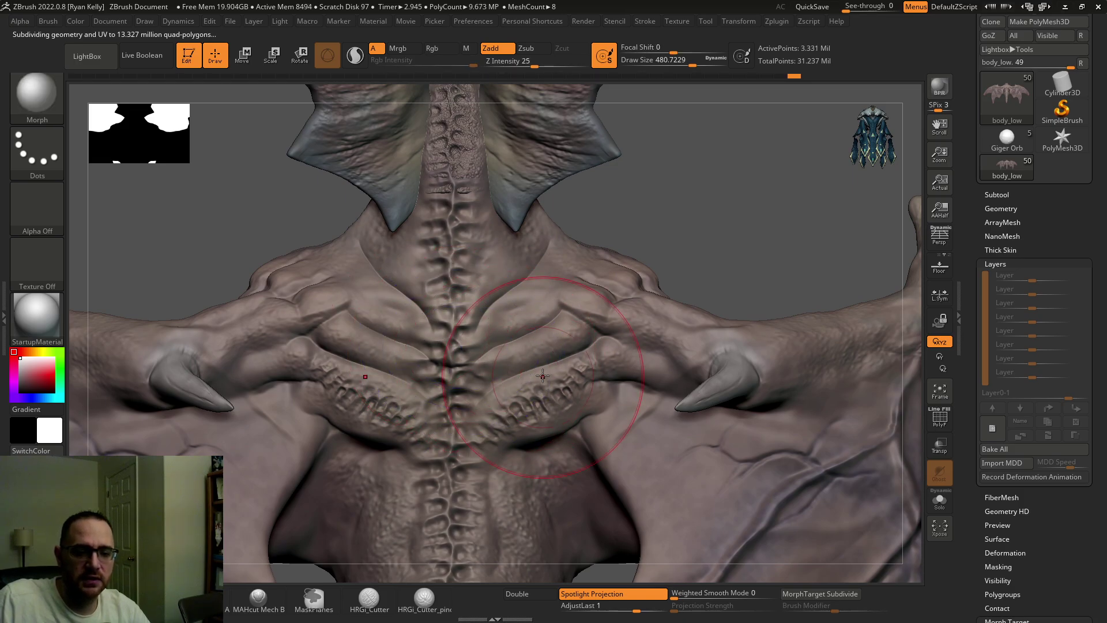
drag(561, 374, 542, 373)
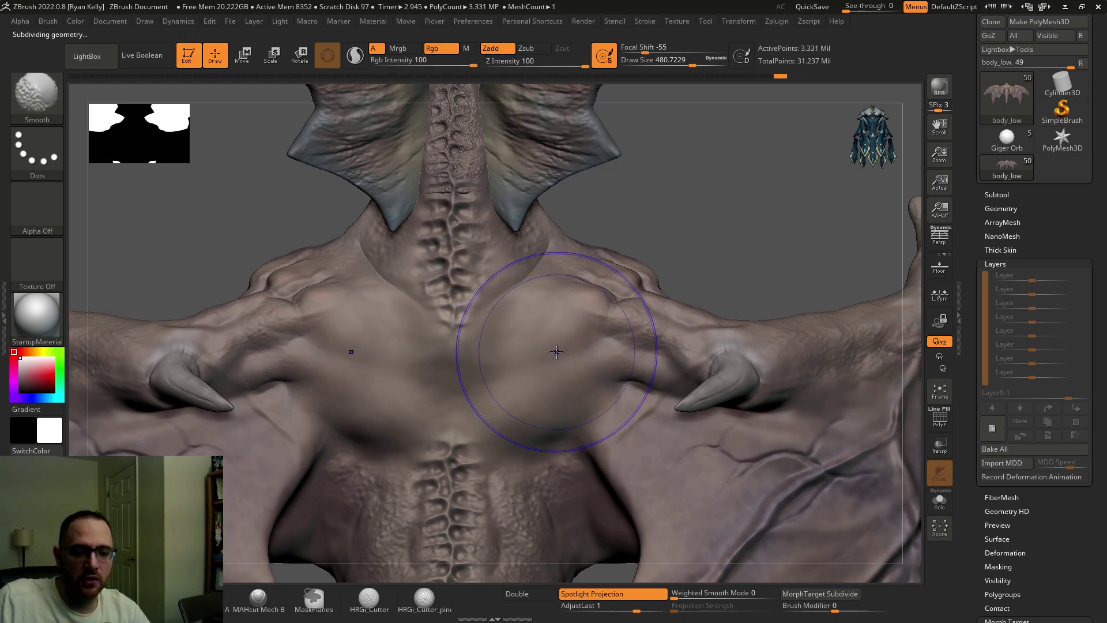
key(shift+d)
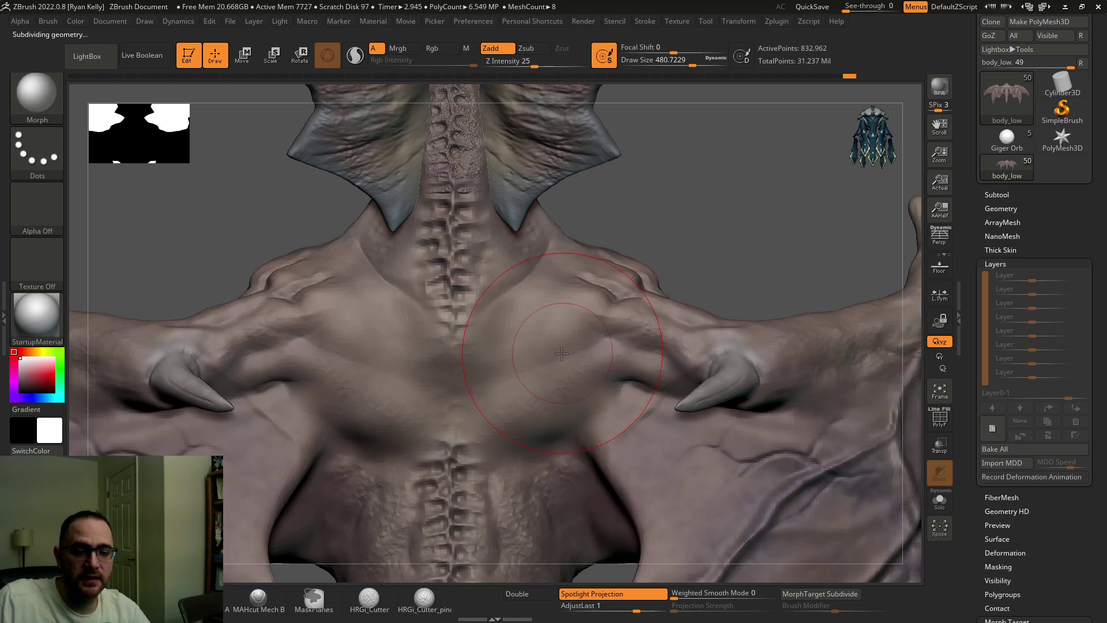
key(shift+d)
key(shift+d)
key(ctrl)
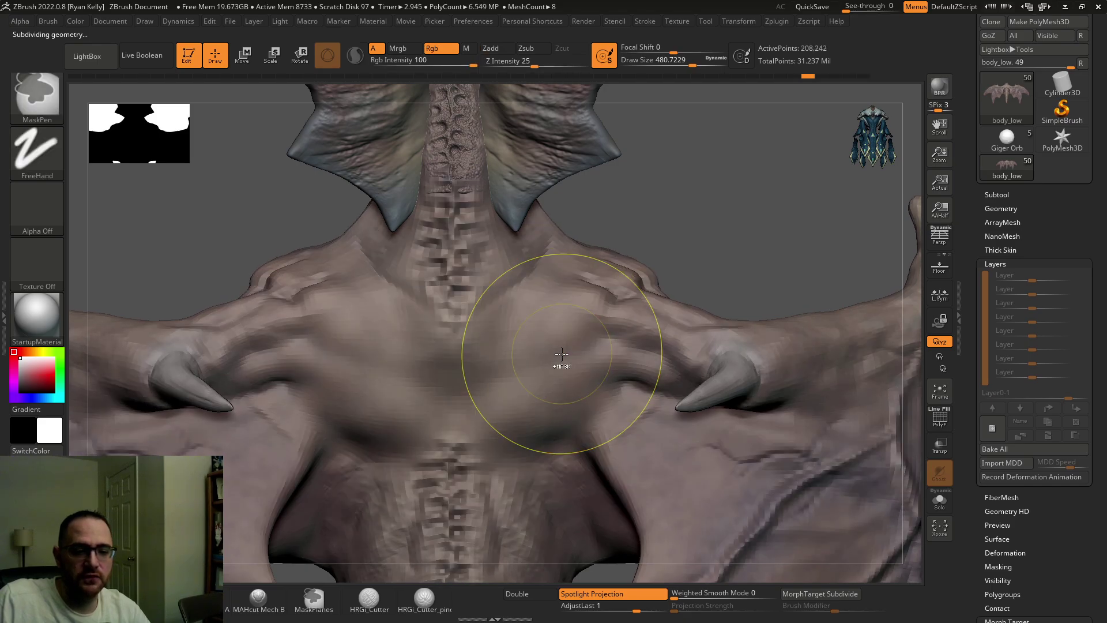
key(d)
key(d)
mouse_move(564, 356)
shift+mouse_down()
mouse_move(568, 347)
mouse_move(507, 374)
mouse_move(465, 467)
mouse_move(471, 444)
shift+mouse_up()
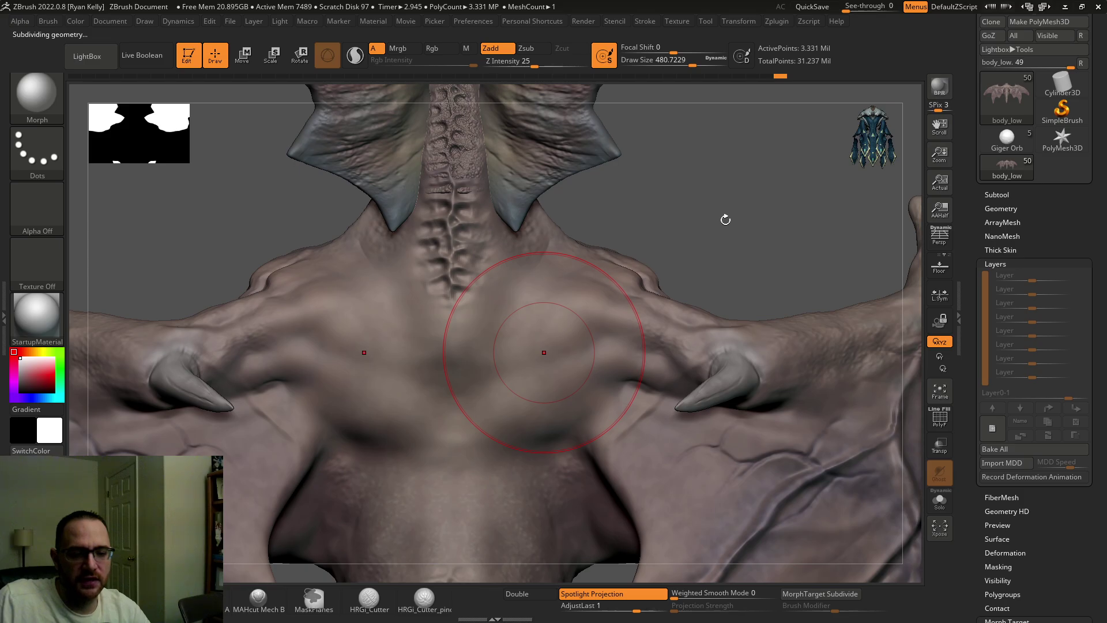
Step: Restore the smoothed back details and try the Morph brush on the body at a draw size of about 325
drag(742, 210, 762, 213)
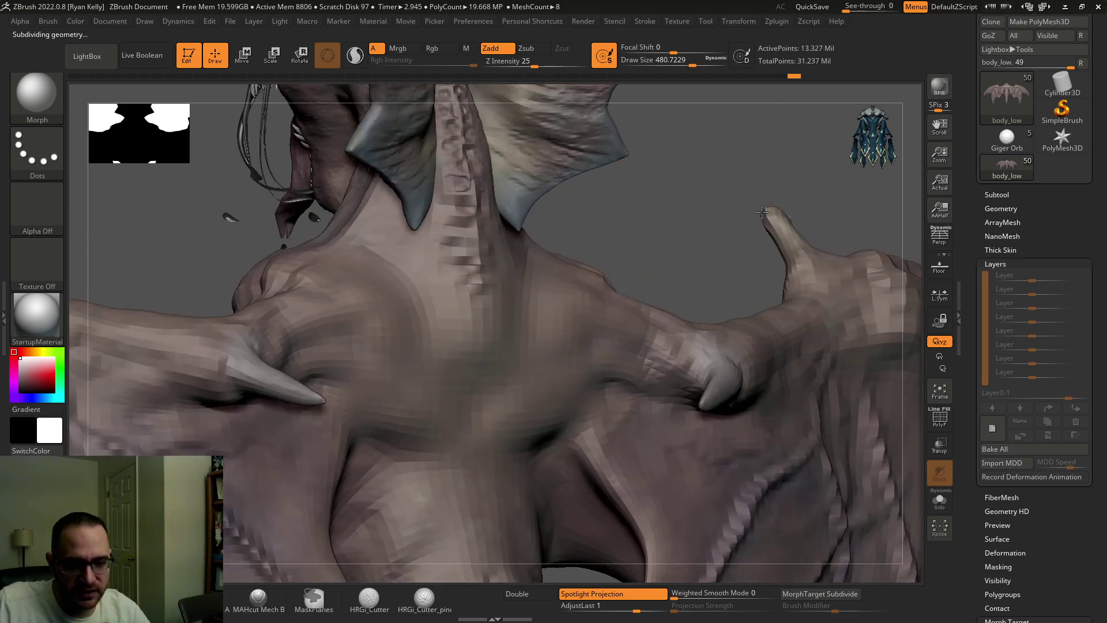
click(725, 233)
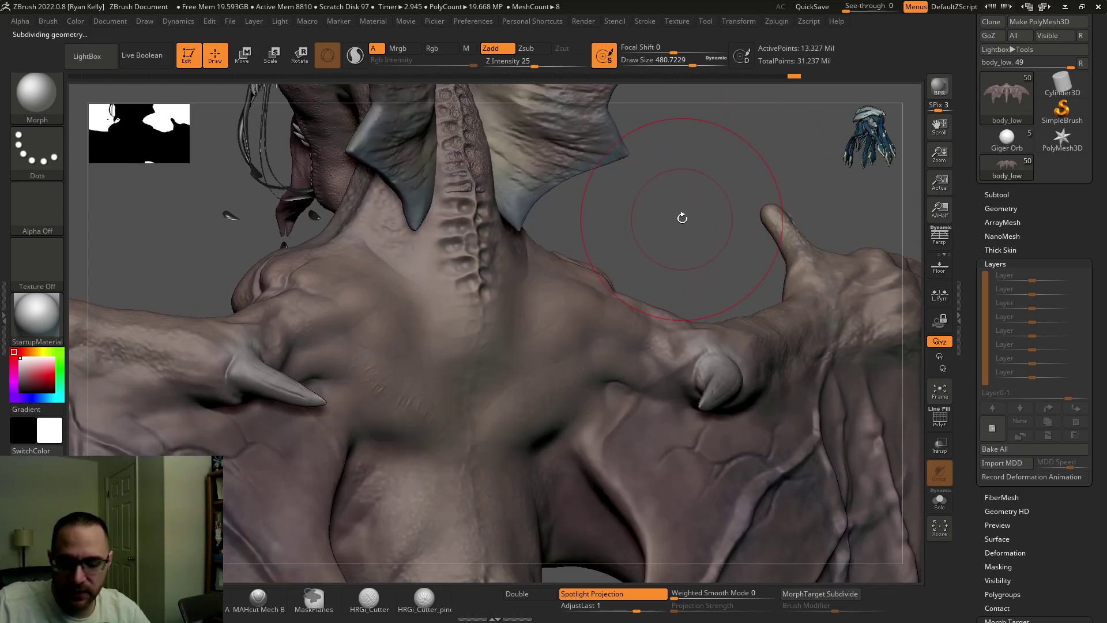
key(bracketleft)
key(bracketleft)
key(bracketleft)
key(bracketleft)
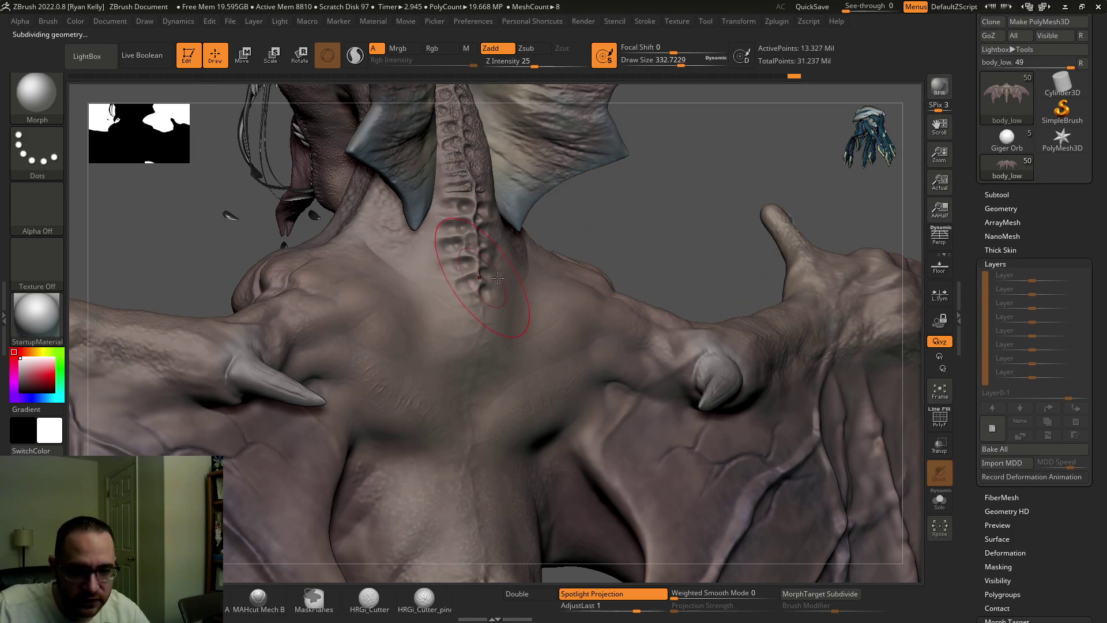
drag(664, 235, 675, 229)
click(628, 260)
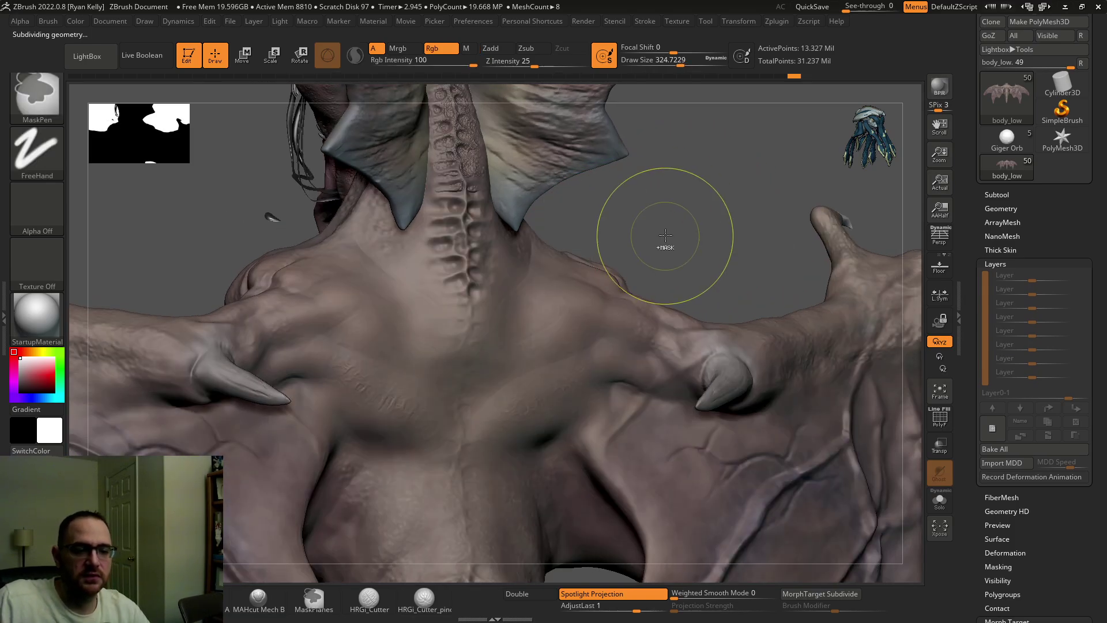
drag(712, 223, 711, 216)
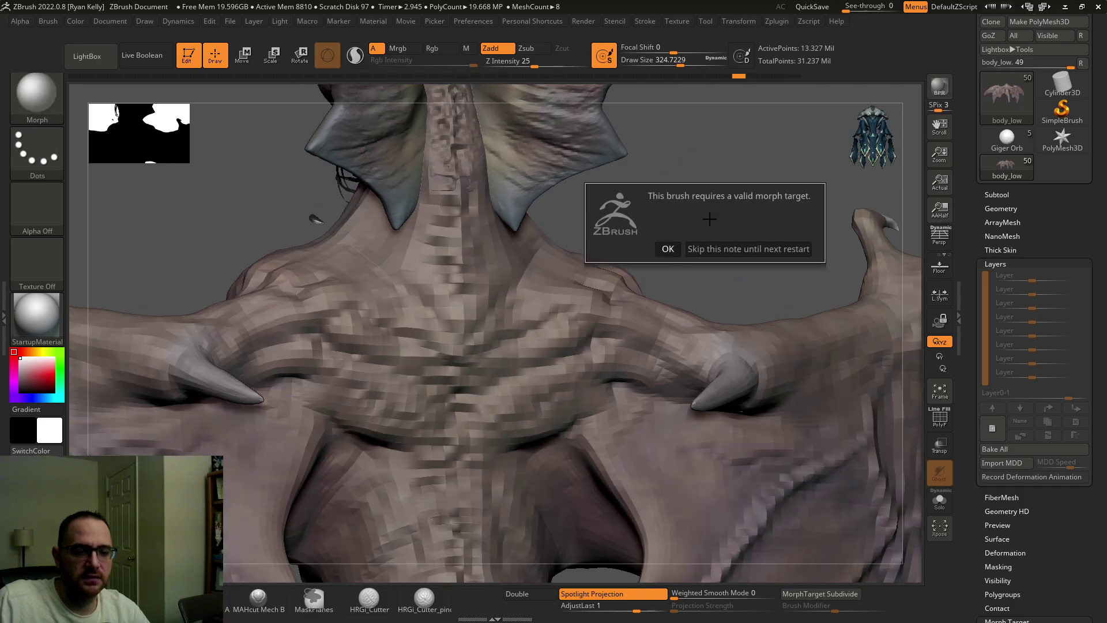
click(668, 249)
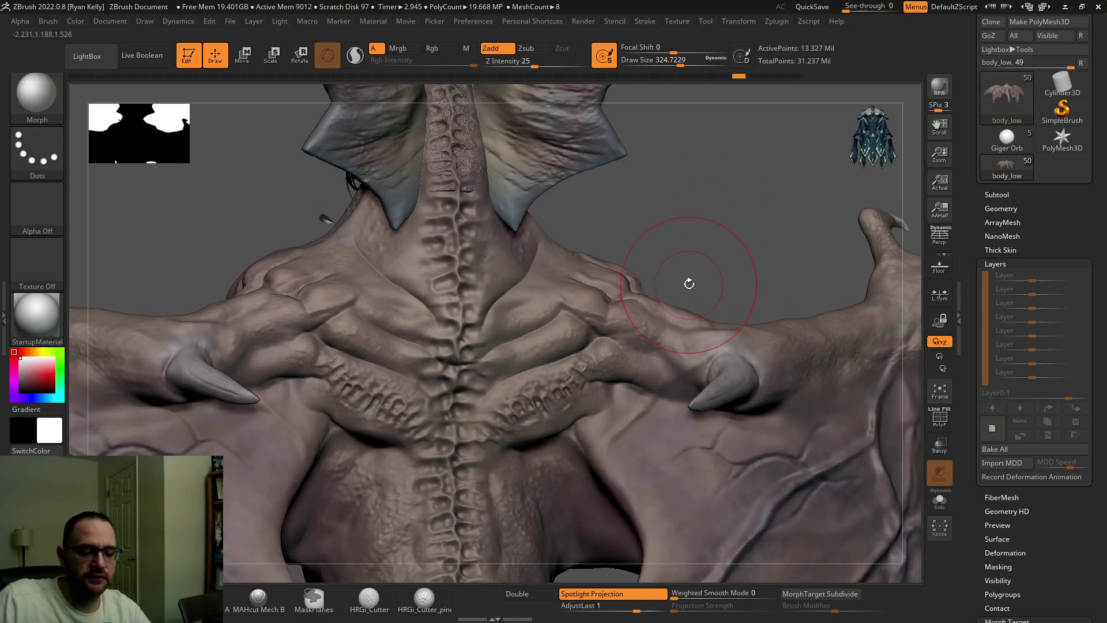
Step: Switch to the ClayBuildup brush
key(ctrl+space)
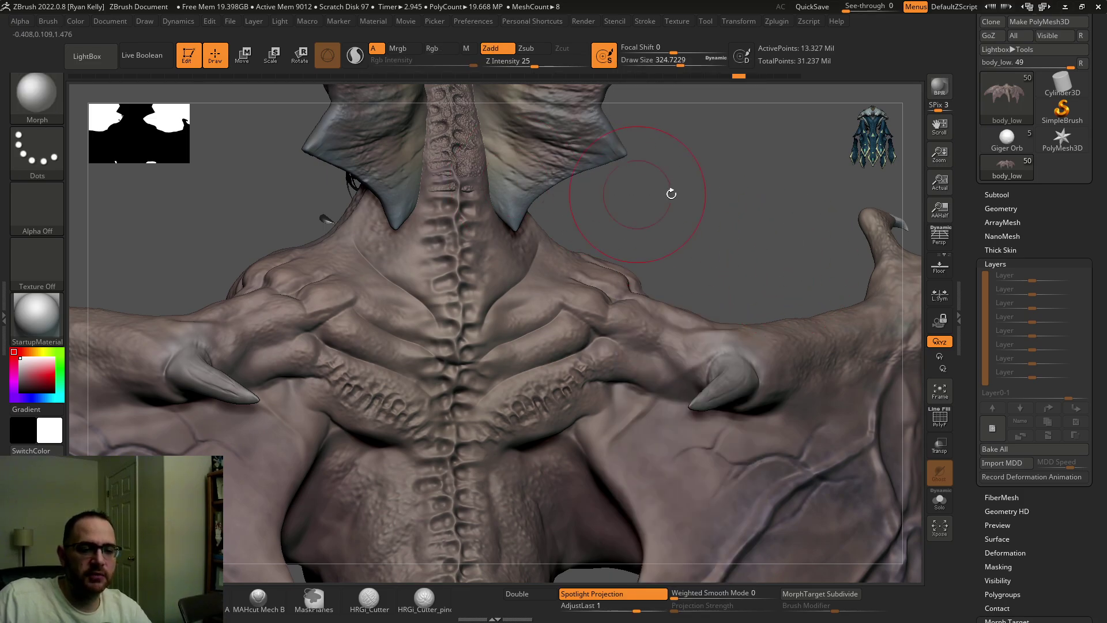
mouse_move(702, 192)
mouse_down()
mouse_move(712, 225)
mouse_move(715, 196)
mouse_move(644, 190)
mouse_up()
click(659, 223)
click(683, 246)
key(b)
key(c)
key(b)
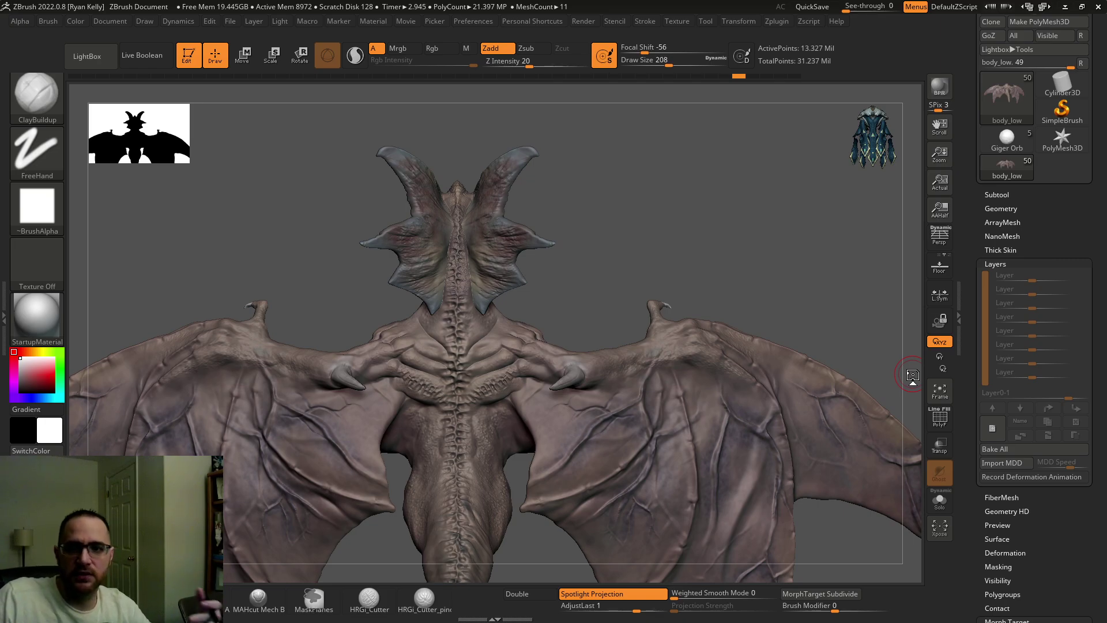
drag(896, 251, 330, 56)
click(315, 21)
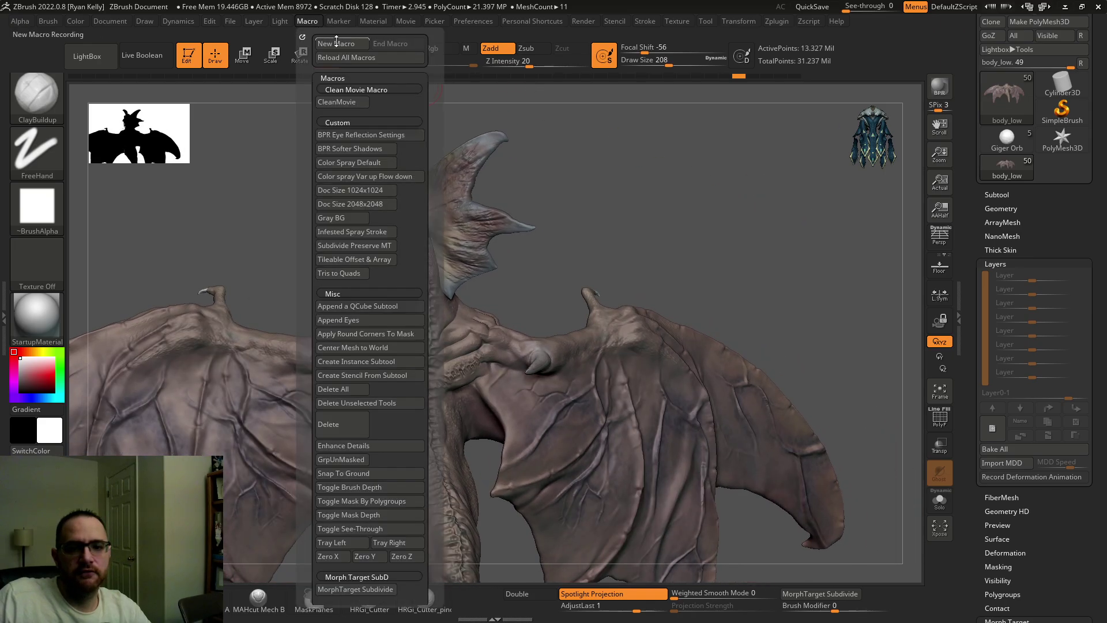
click(344, 43)
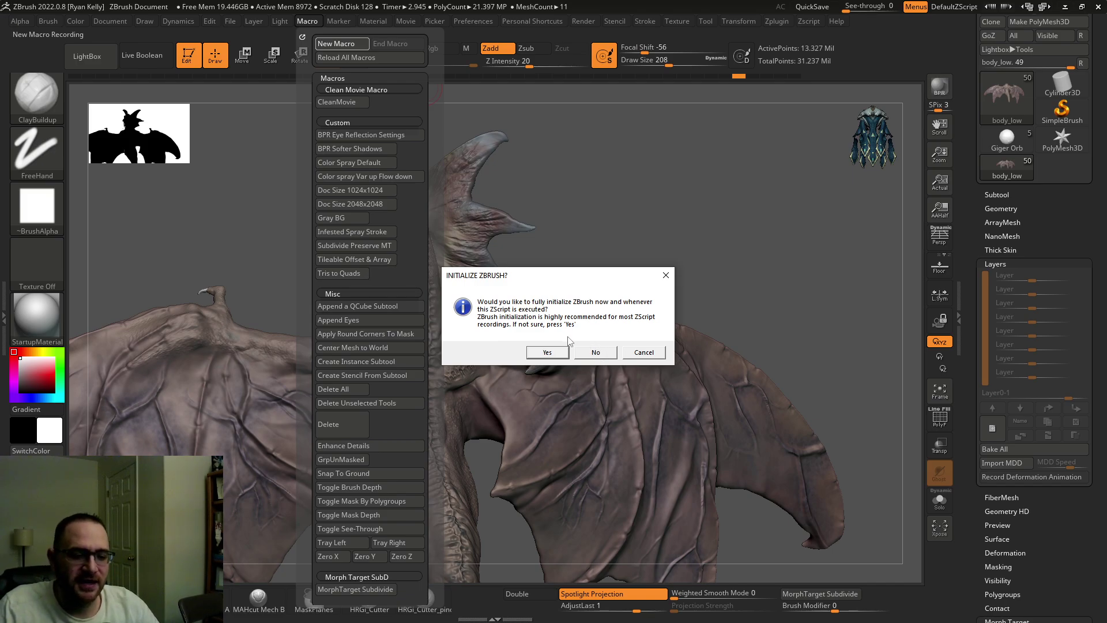
click(596, 352)
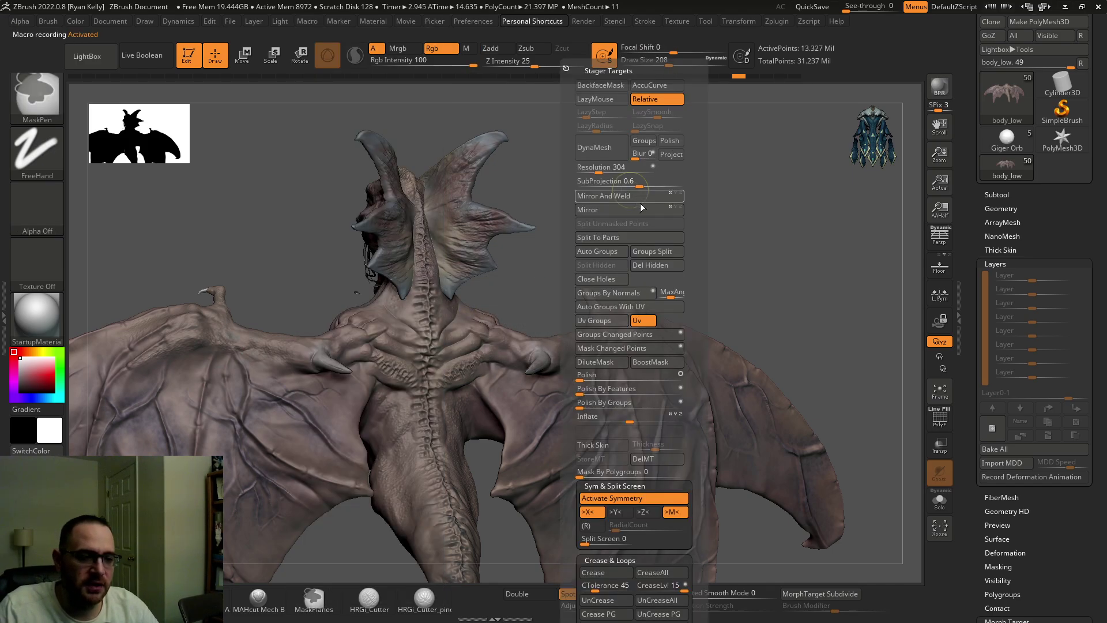
click(602, 99)
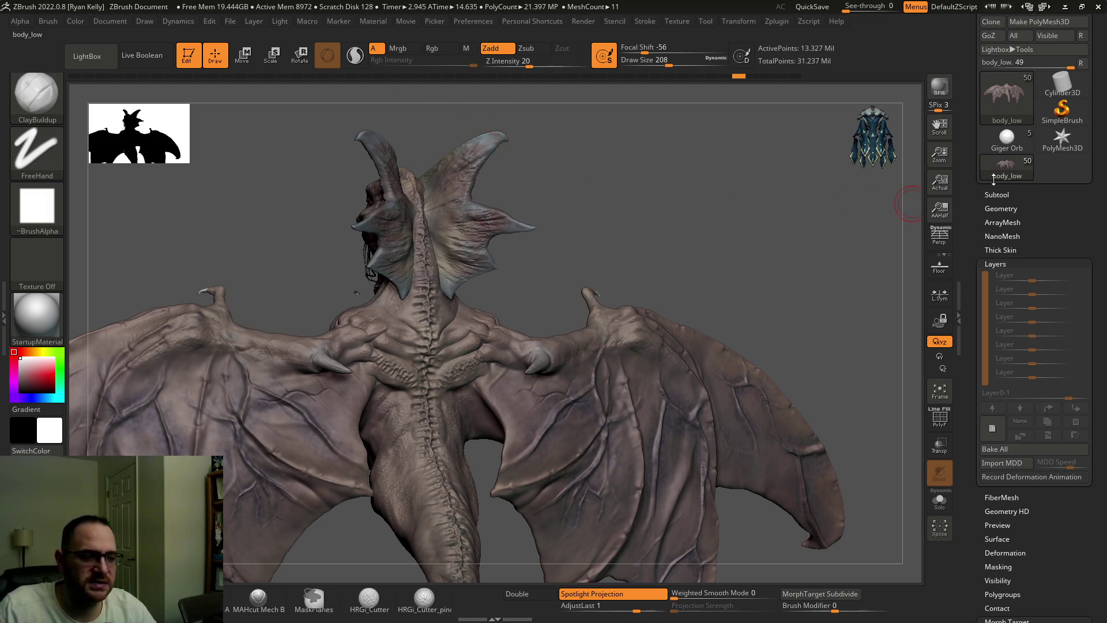
drag(977, 195, 982, 307)
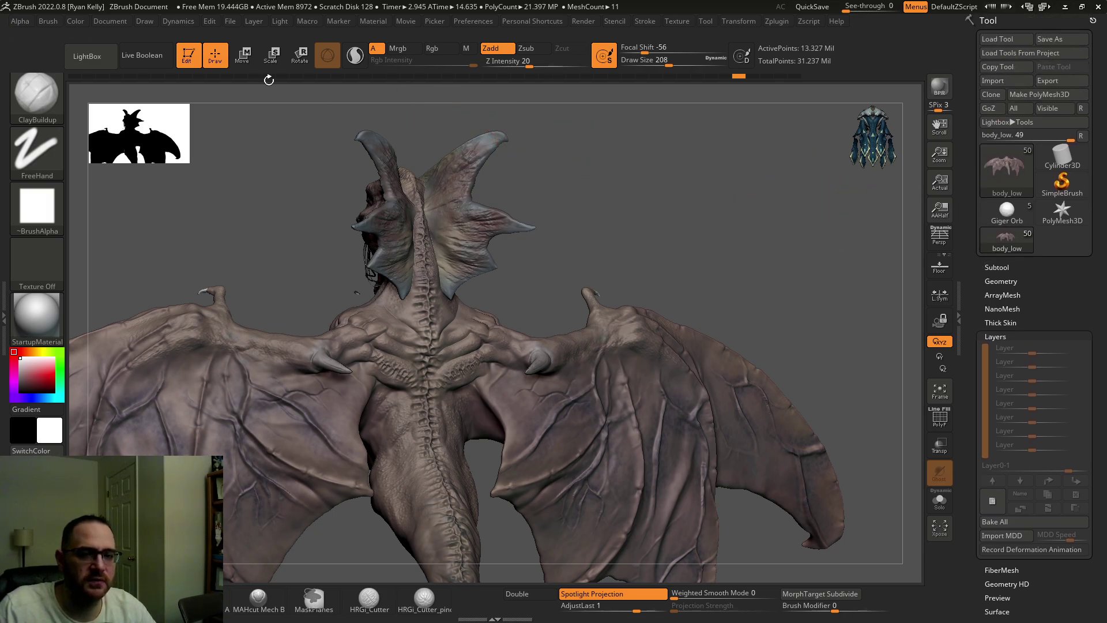
click(311, 21)
click(392, 43)
click(809, 400)
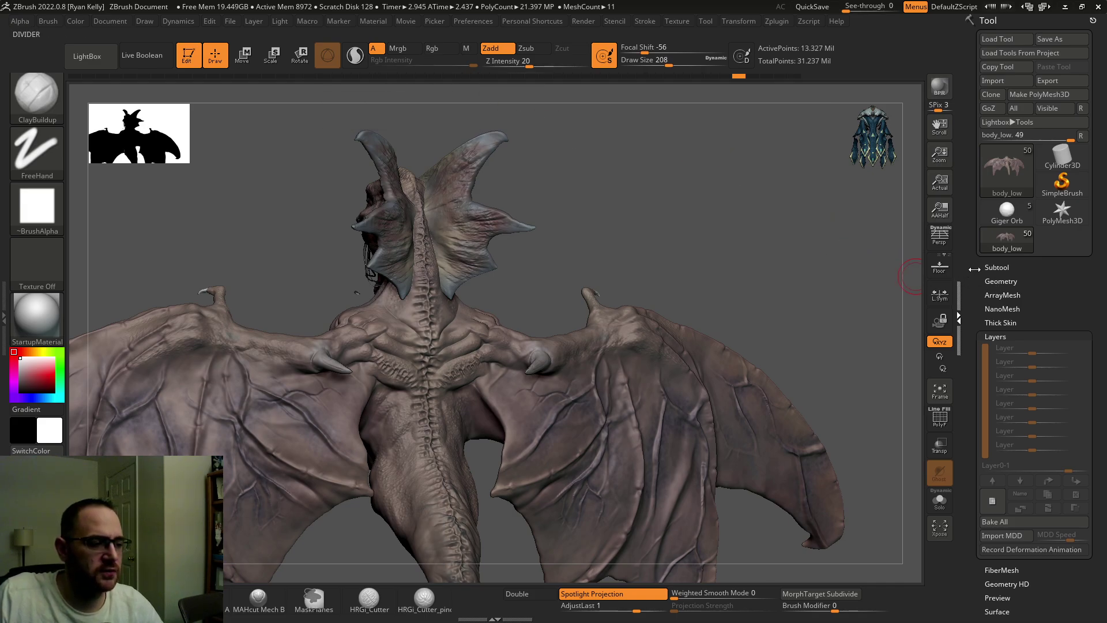
Step: Step the body's undo history back to the 832,962-point mesh that holds the stored morph target, checking the Morph Target settings
drag(975, 269, 977, 173)
key(ctrl+q)
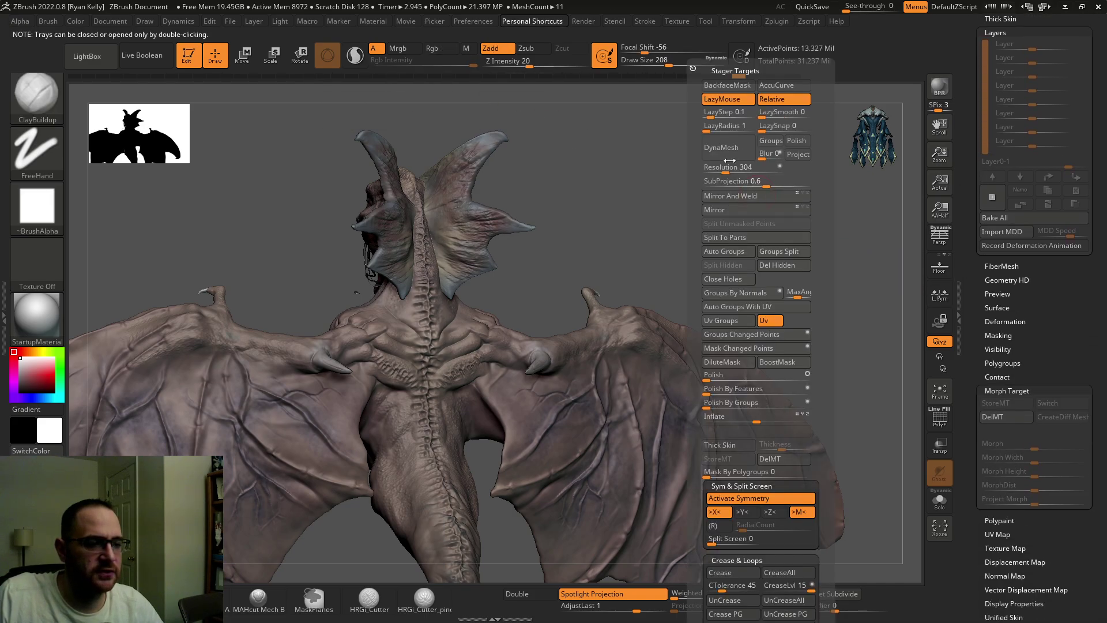
key(ctrl+z)
key(ctrl+z)
key(ctrl+z)
key(ctrl+z)
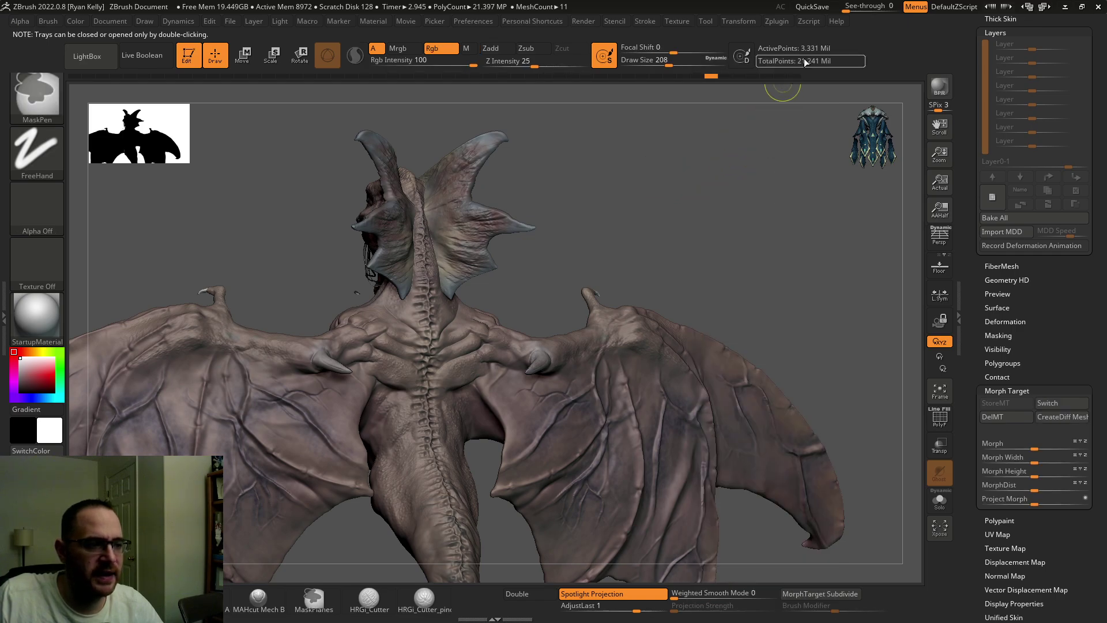
key(ctrl+z)
key(ctrl+z)
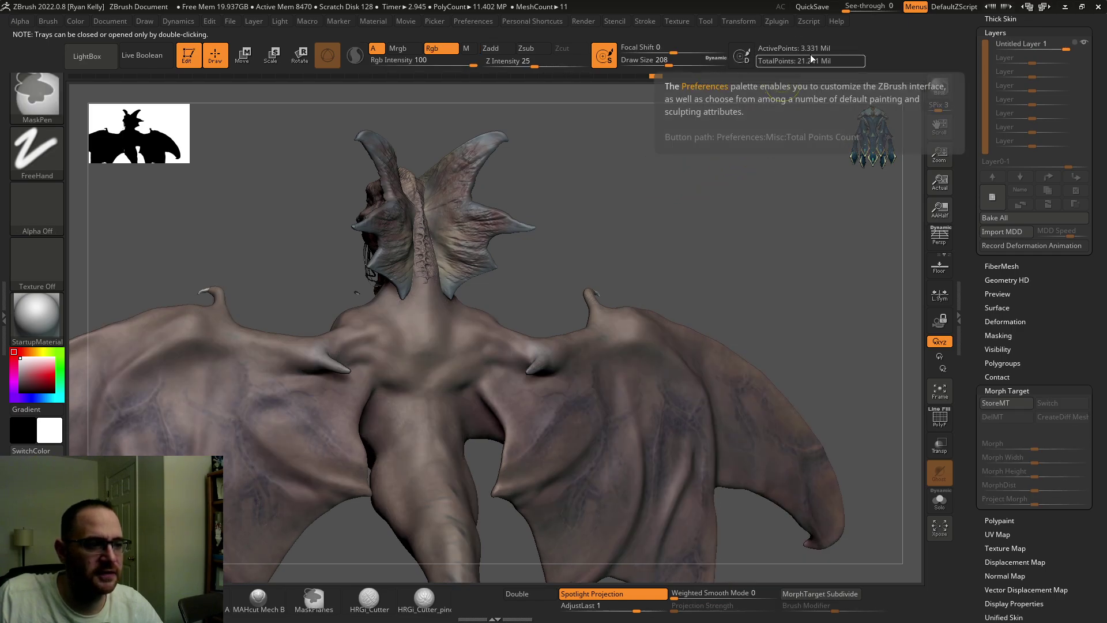
key(ctrl+z)
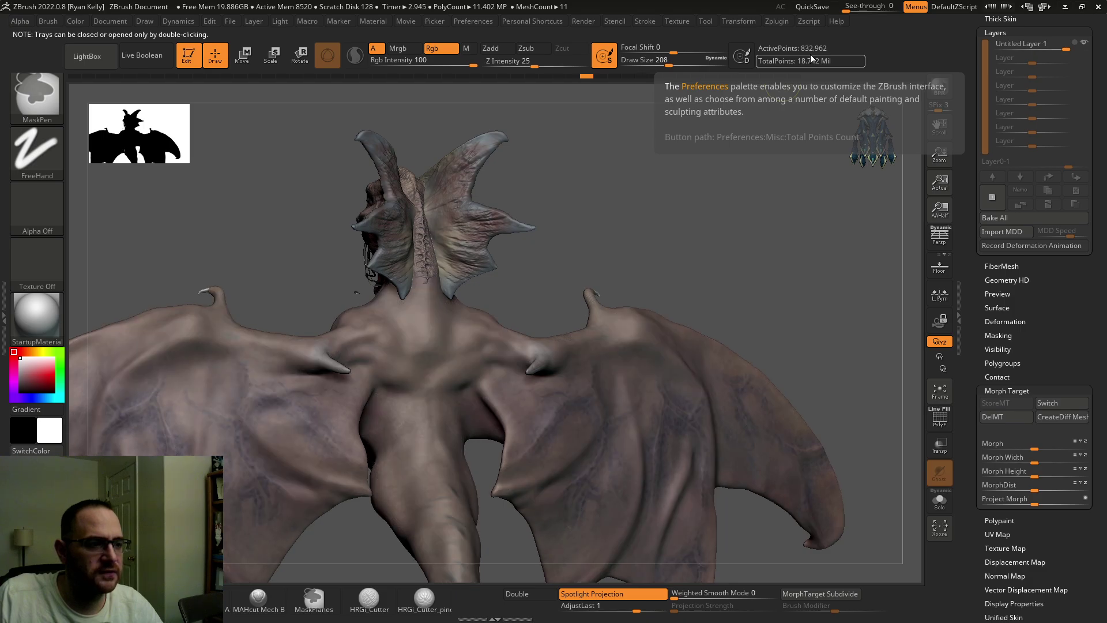
key(ctrl+z)
key(ctrl+z)
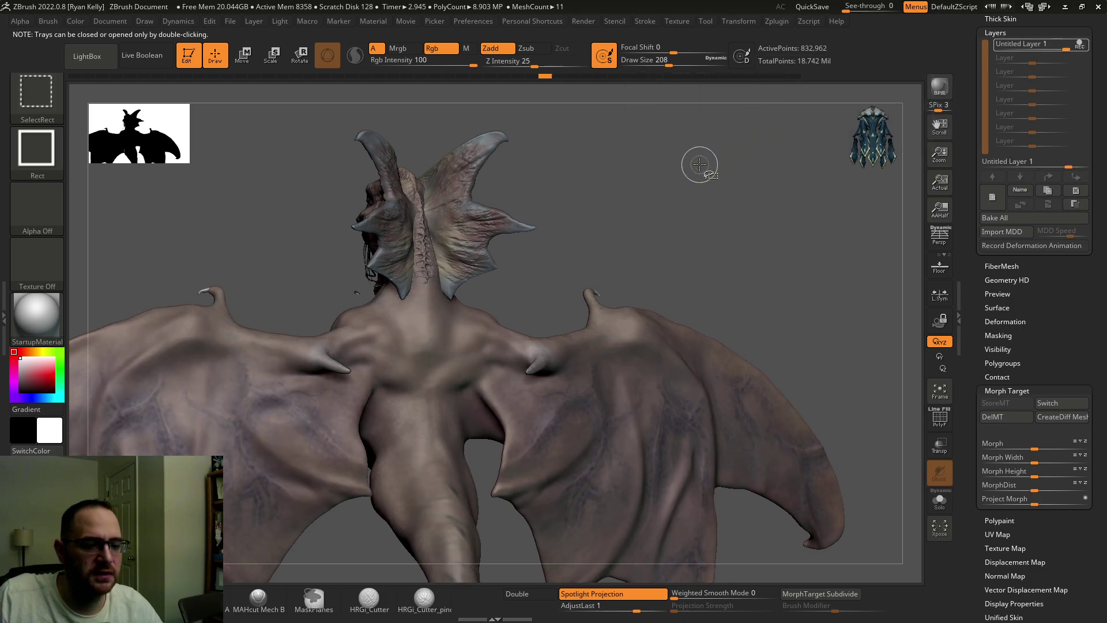
Step: Redo the body's history forward to the 3.331-million-point subdivision state
key(ctrl+shift+z)
key(ctrl+shift+z)
key(ctrl+z)
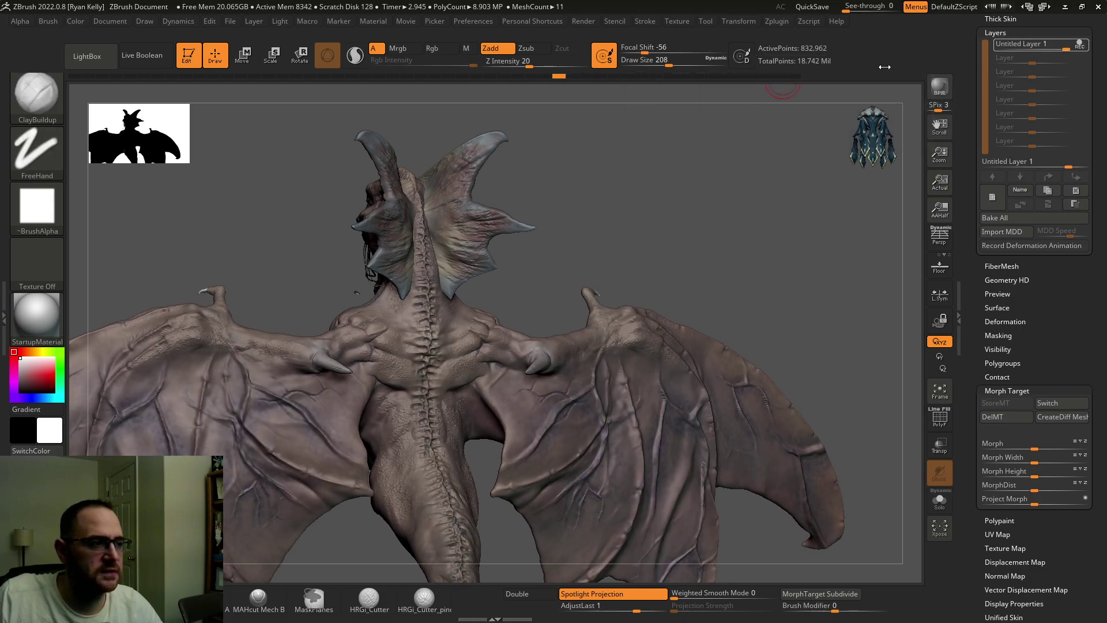
key(ctrl+shift+z)
key(ctrl+shift+z)
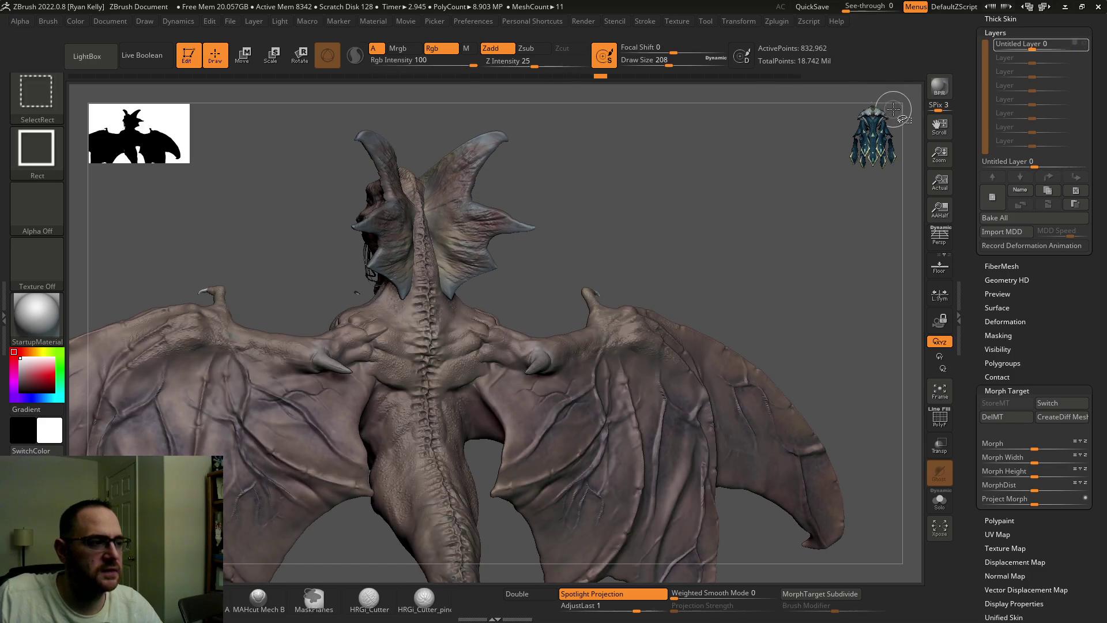
key(ctrl+shift+z)
key(ctrl+shift+z)
key(ctrl+shift+z)
key(ctrl+shift+z)
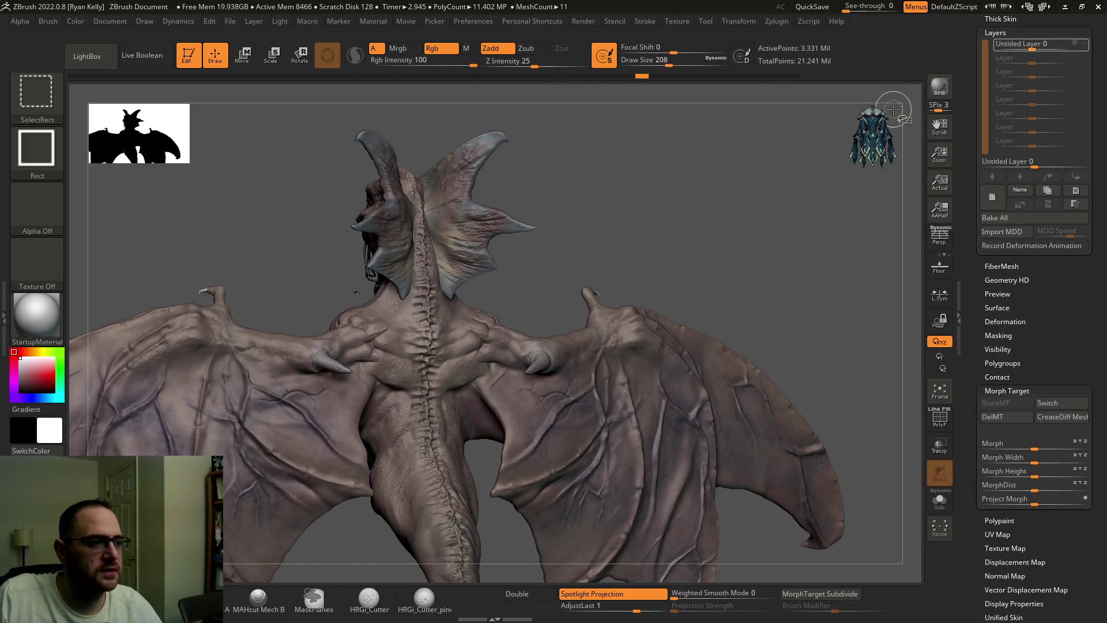
key(ctrl+shift+z)
key(ctrl+shift+z)
key(ctrl+shift+z)
key(ctrl+shift+z)
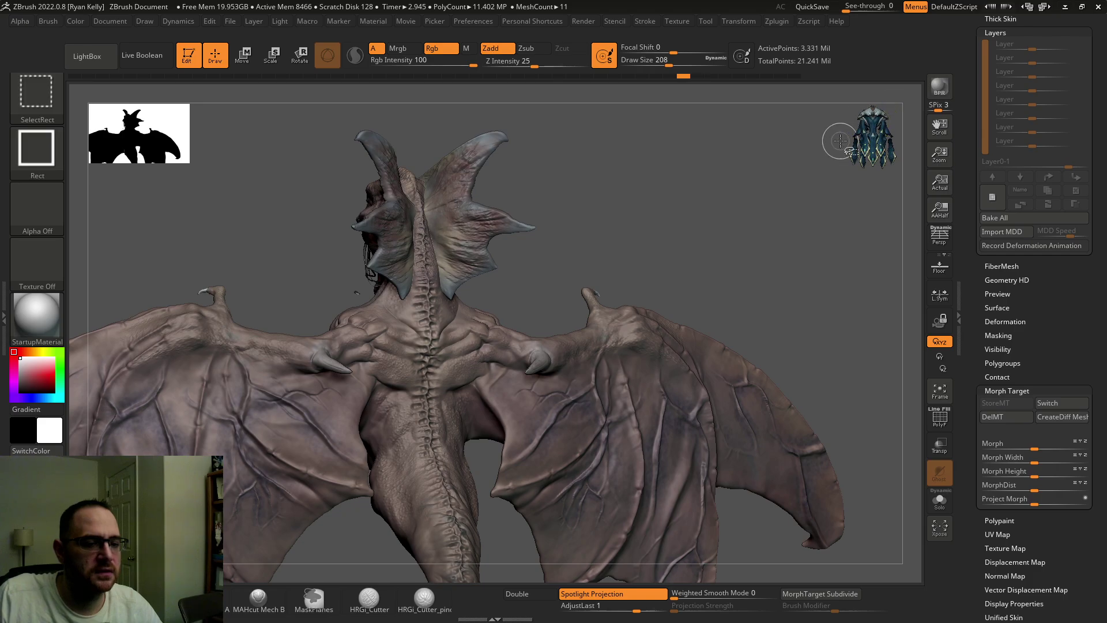
key(ctrl+shift+z)
key(ctrl+shift+z)
key(ctrl+shift+z)
key(ctrl+shift+z)
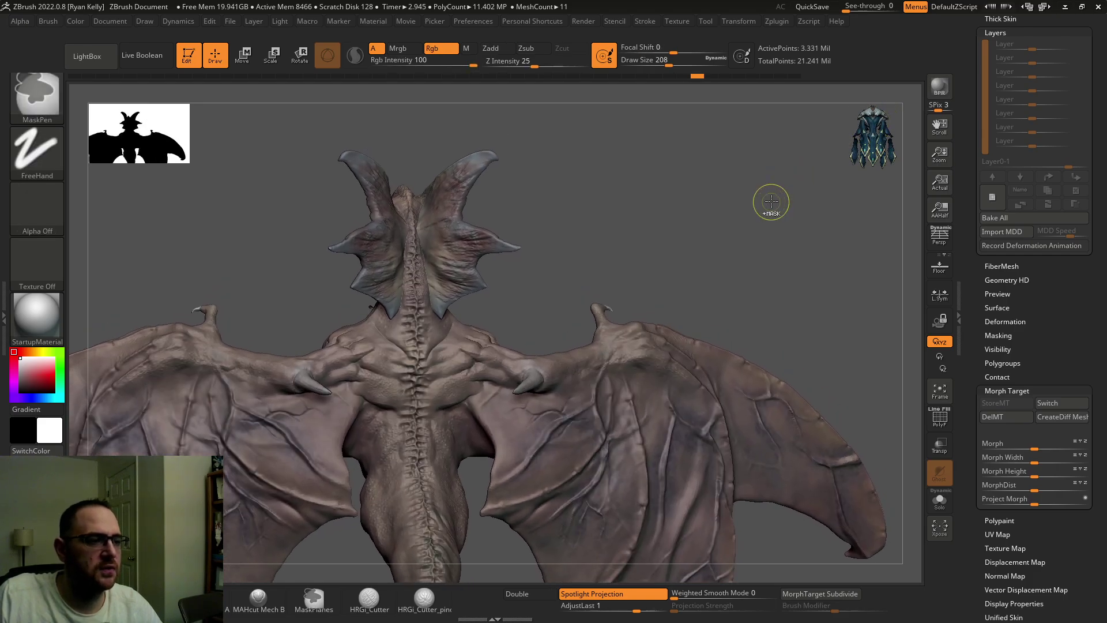
Step: Undo back through the layer changes to the detailed 832,962-point body with its stored morph target
key(ctrl+z)
key(ctrl+z)
key(ctrl+z)
key(ctrl+z)
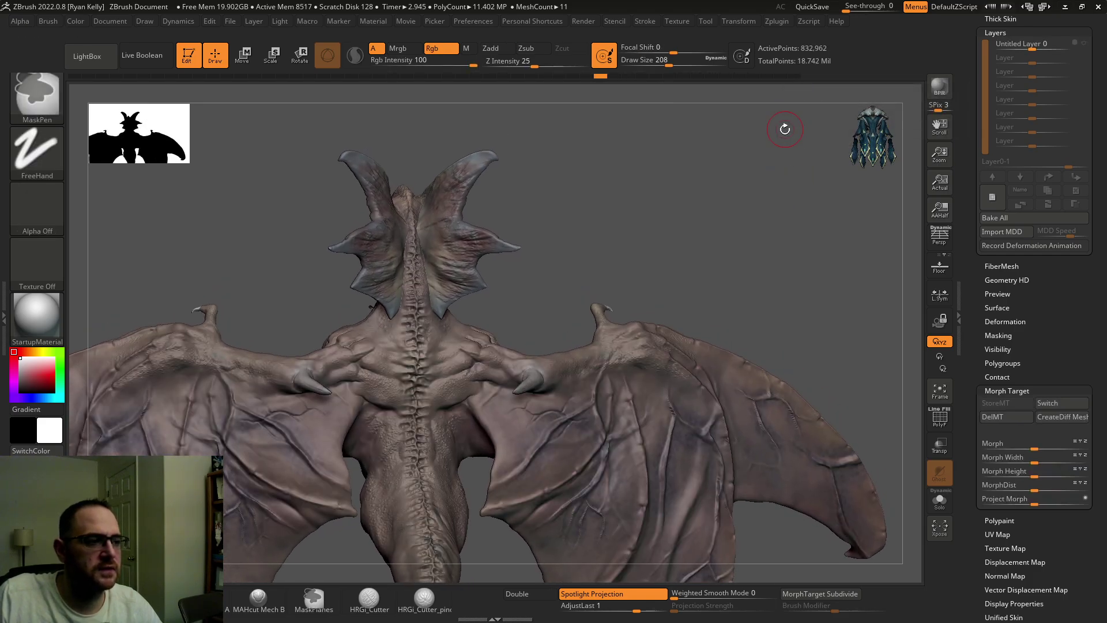
key(ctrl+z)
key(ctrl+z)
key(ctrl+z)
key(ctrl+z)
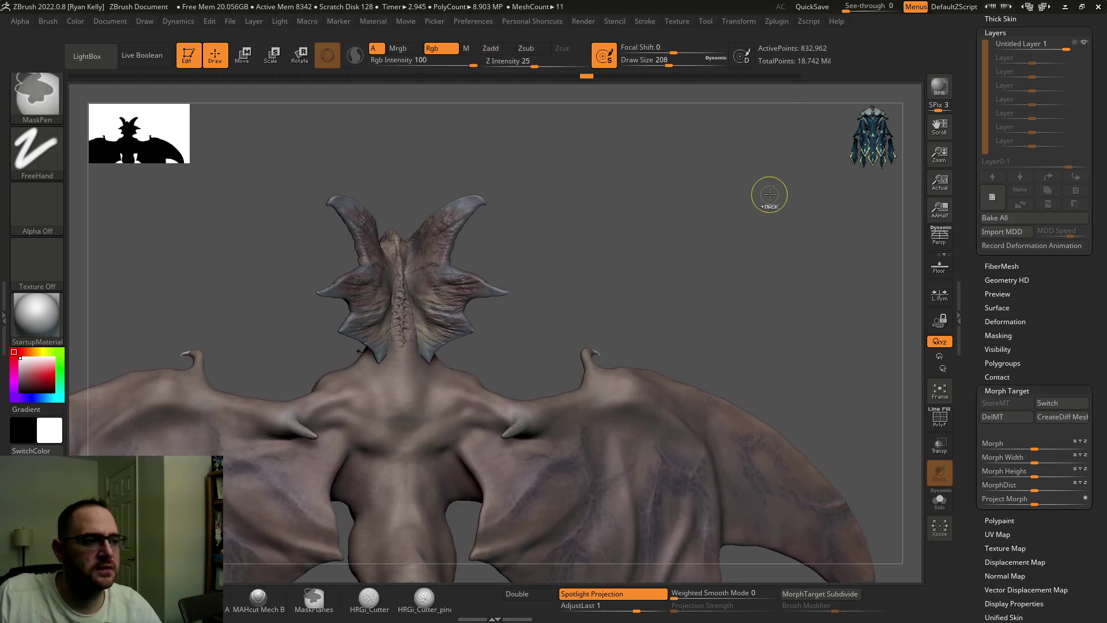
key(ctrl+z)
key(ctrl+z)
key(ctrl+z)
key(ctrl+z)
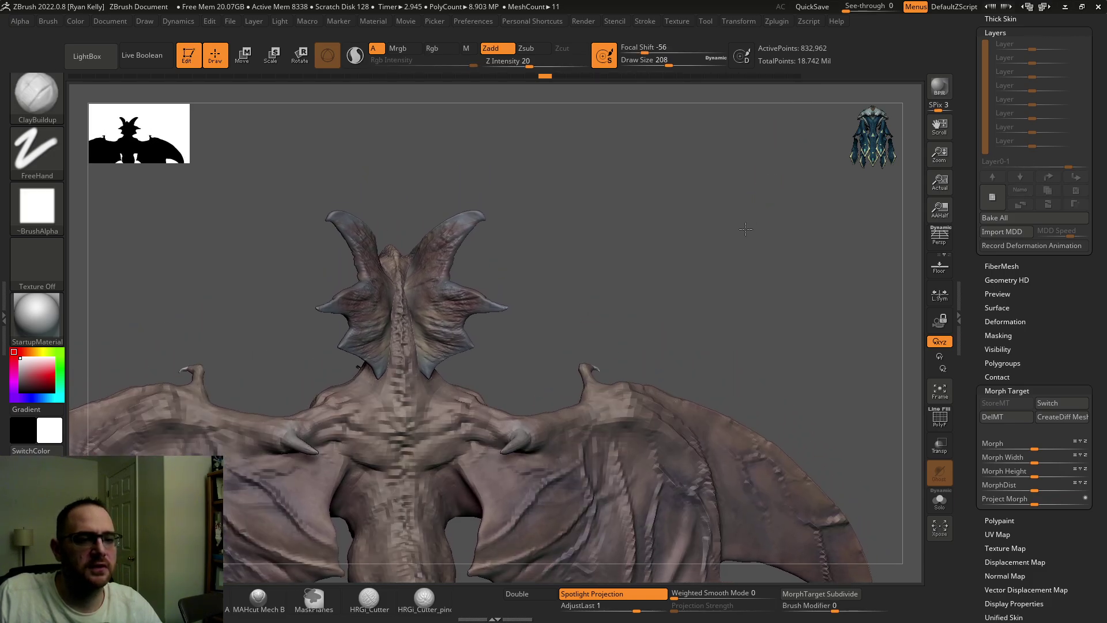
Step: Start recording a new macro, declining to initialize ZBrush whenever the script is executed
alt+drag(749, 225, 709, 237)
key(1)
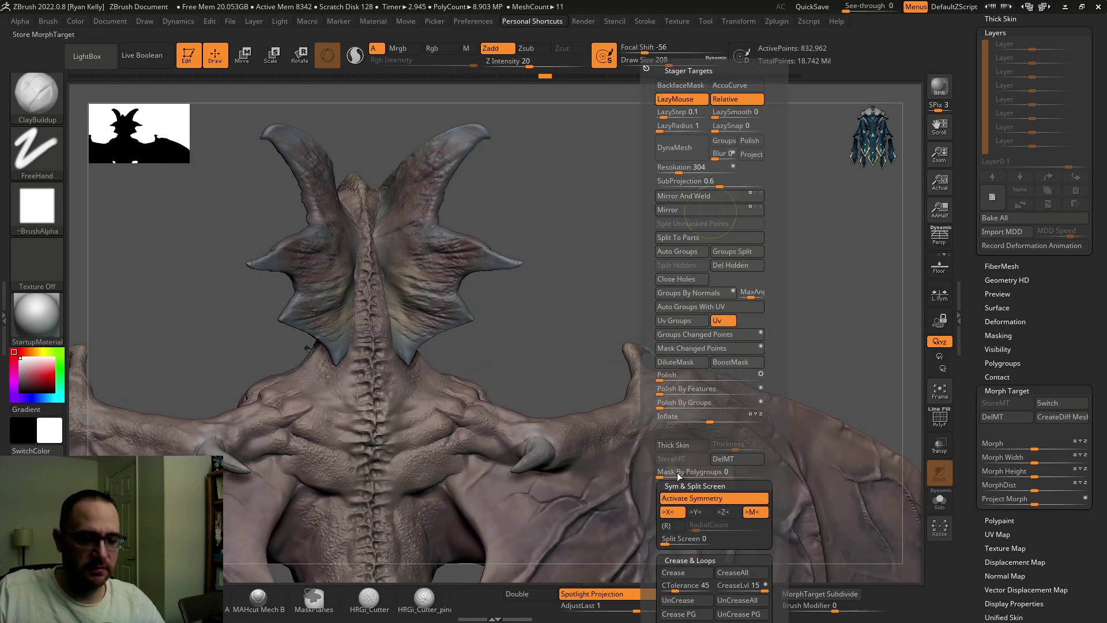
drag(994, 389, 995, 213)
scroll(996, 213, down, 1)
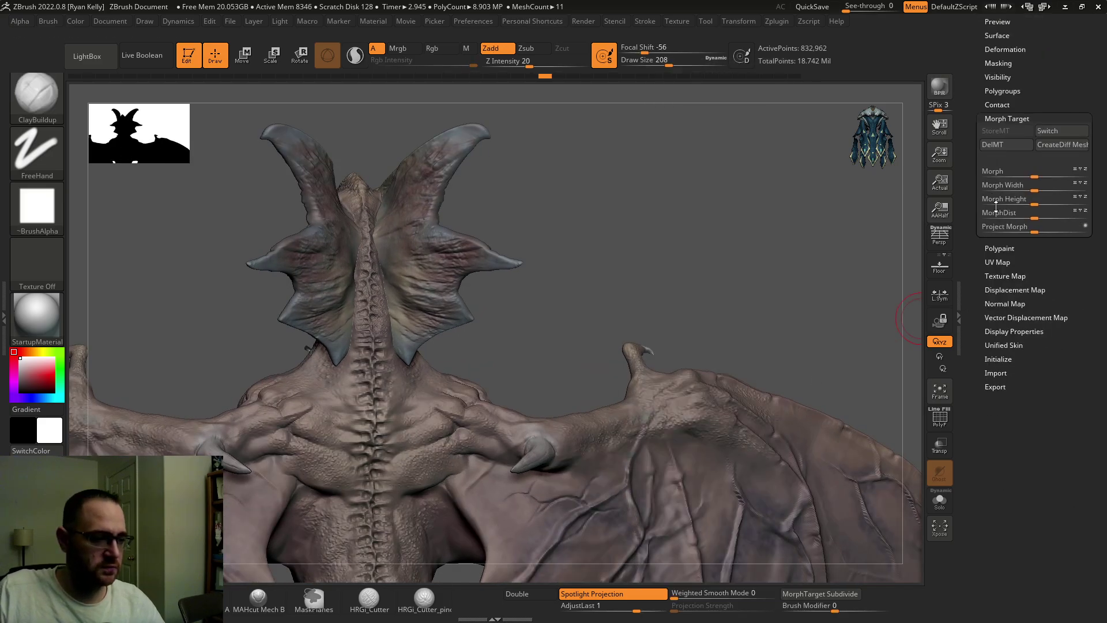
click(306, 22)
click(347, 44)
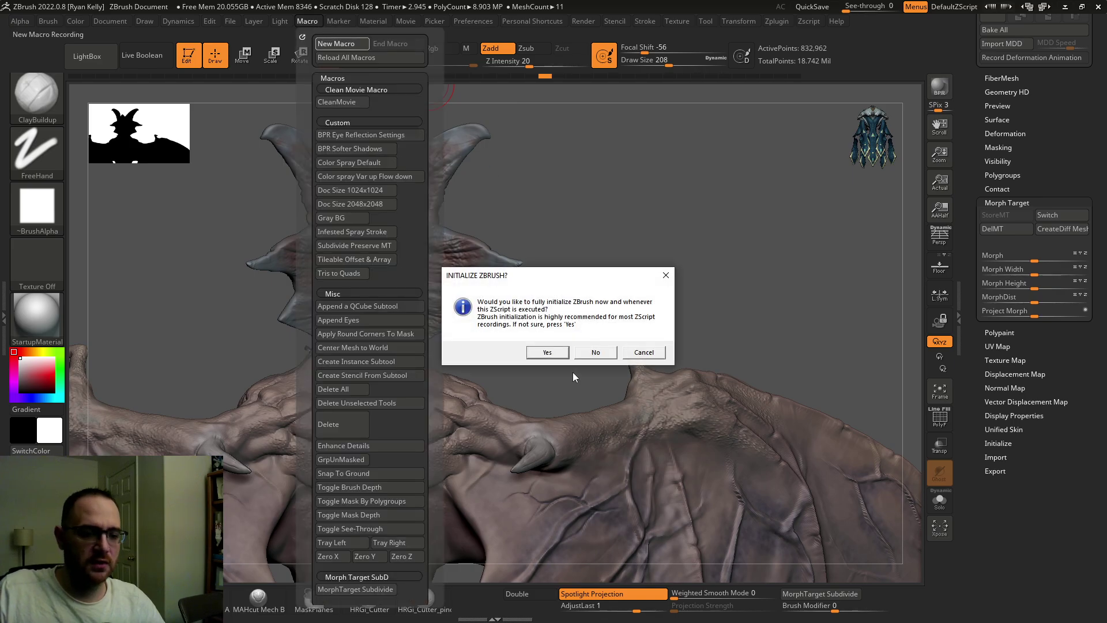
click(606, 358)
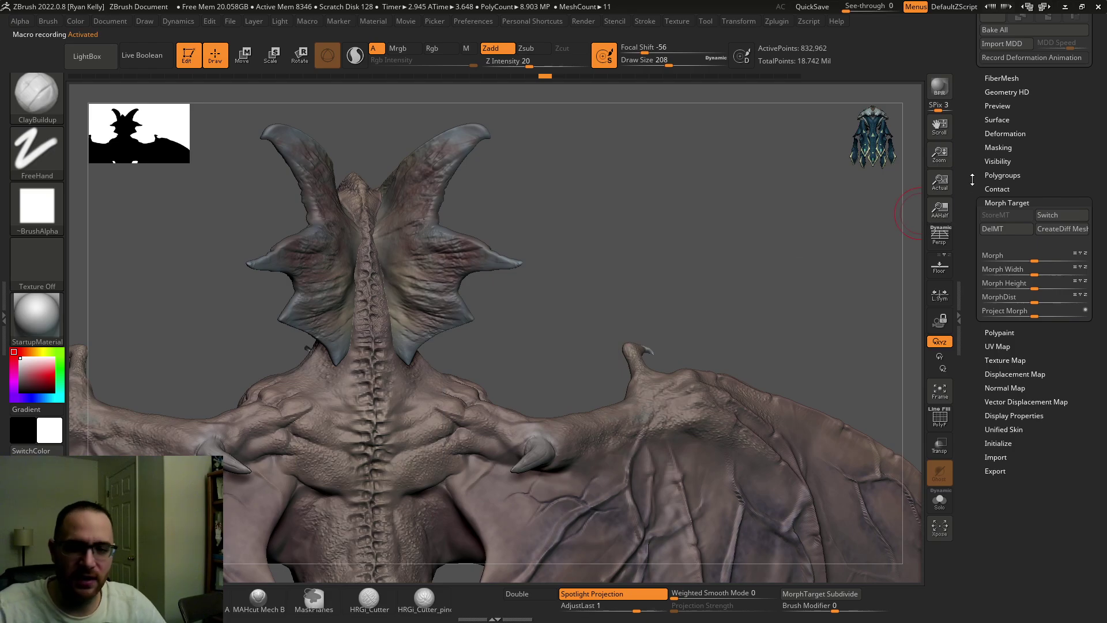
Step: Add a new layer to the dragon's body, leaving it in record mode
scroll(967, 206, up, 2)
scroll(967, 206, up, 10)
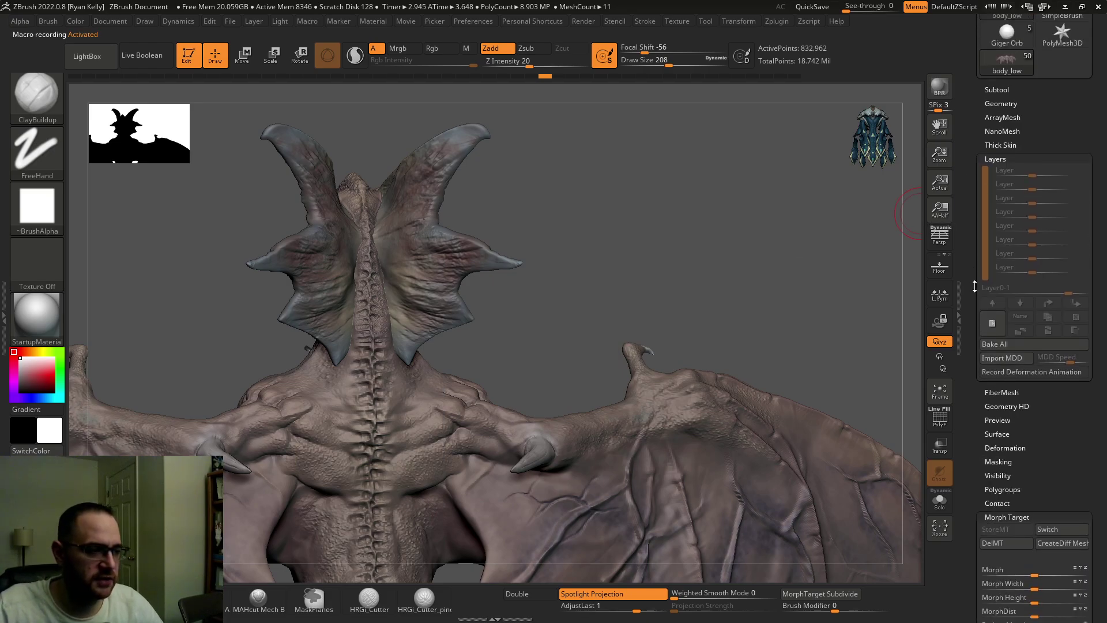
scroll(977, 270, up, 5)
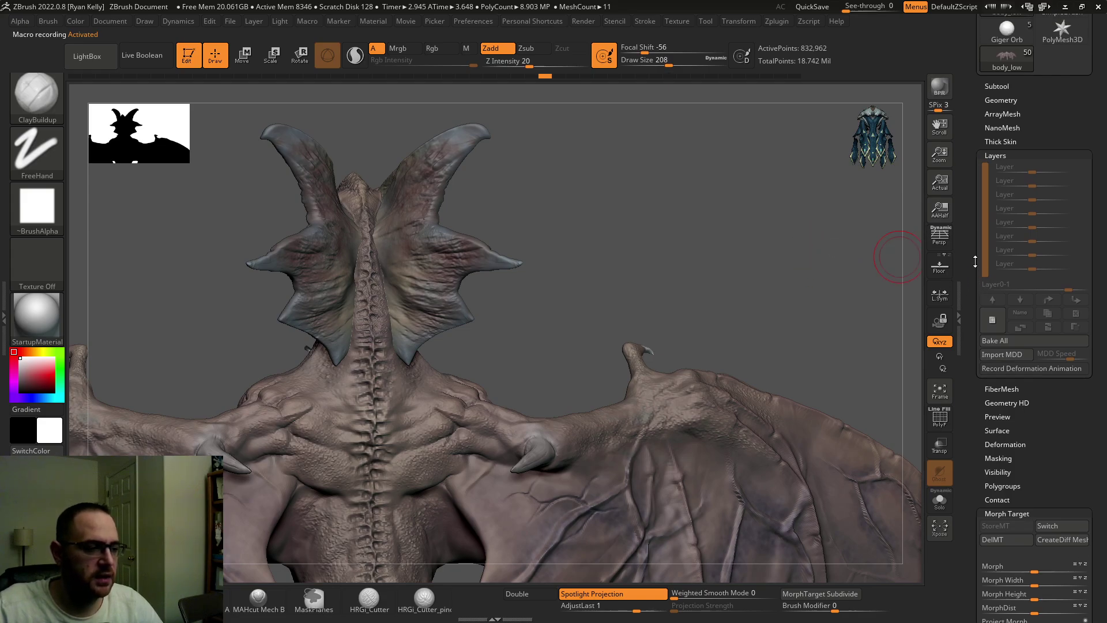
scroll(974, 260, down, 15)
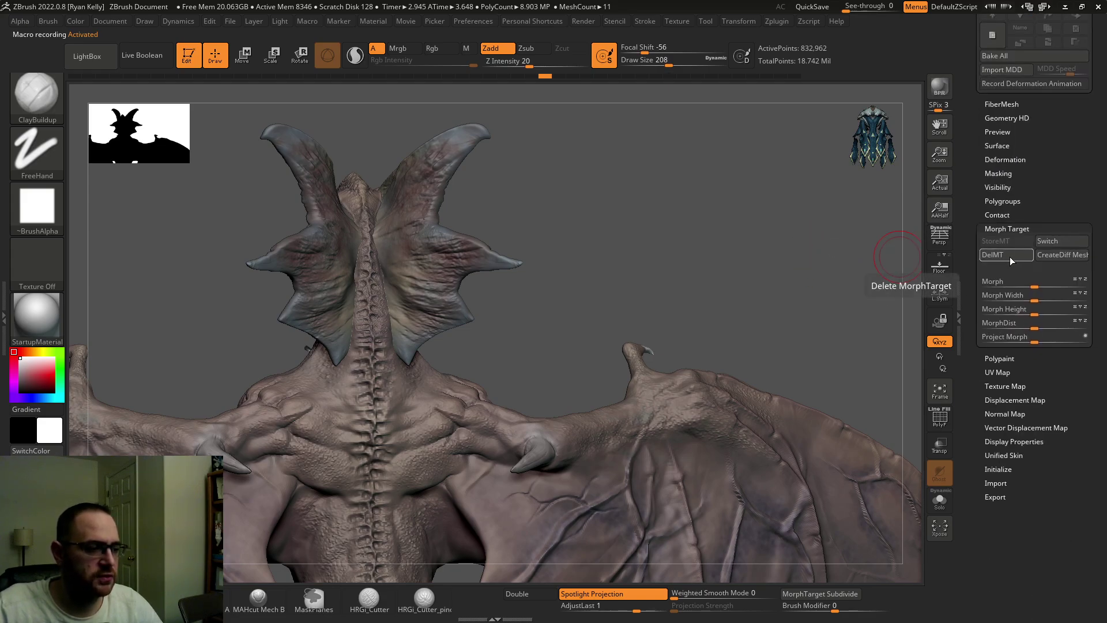
scroll(967, 146, up, 9)
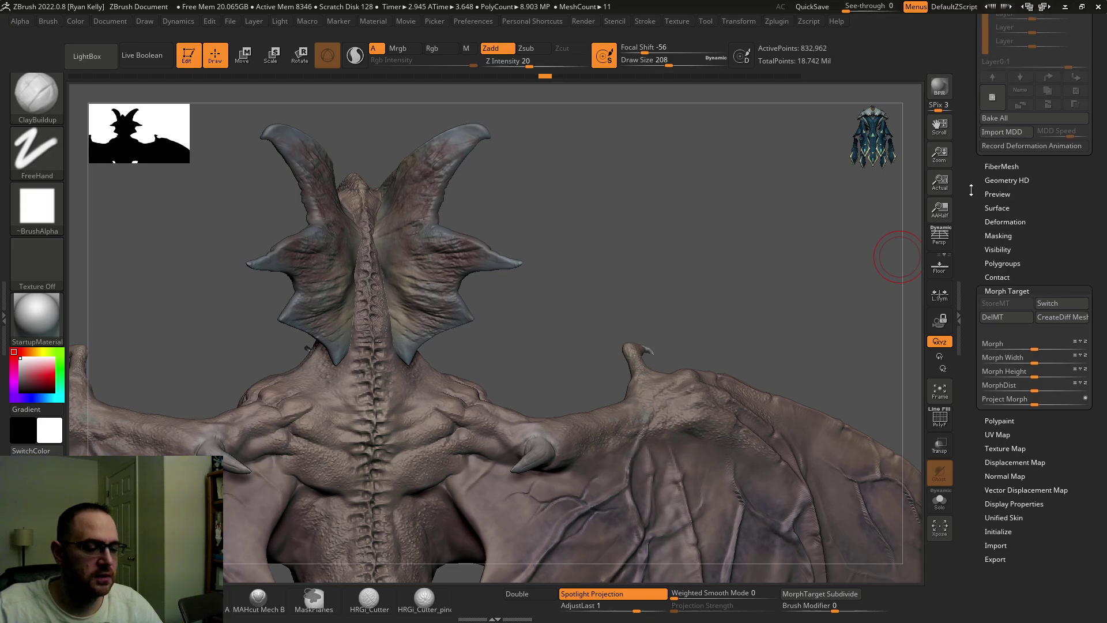
scroll(986, 131, up, 7)
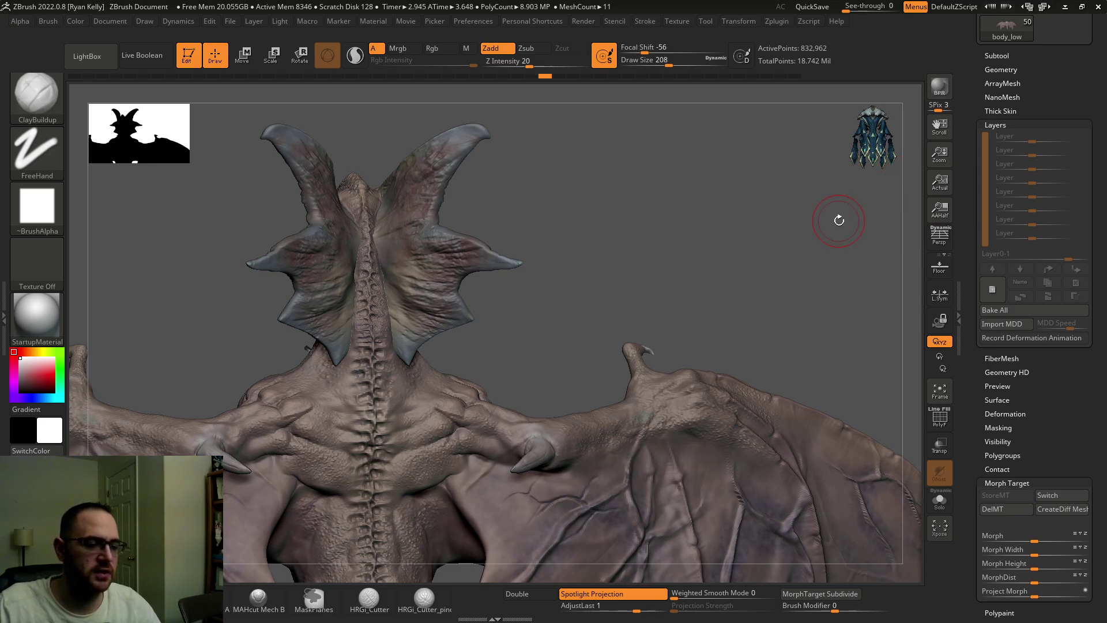
click(993, 290)
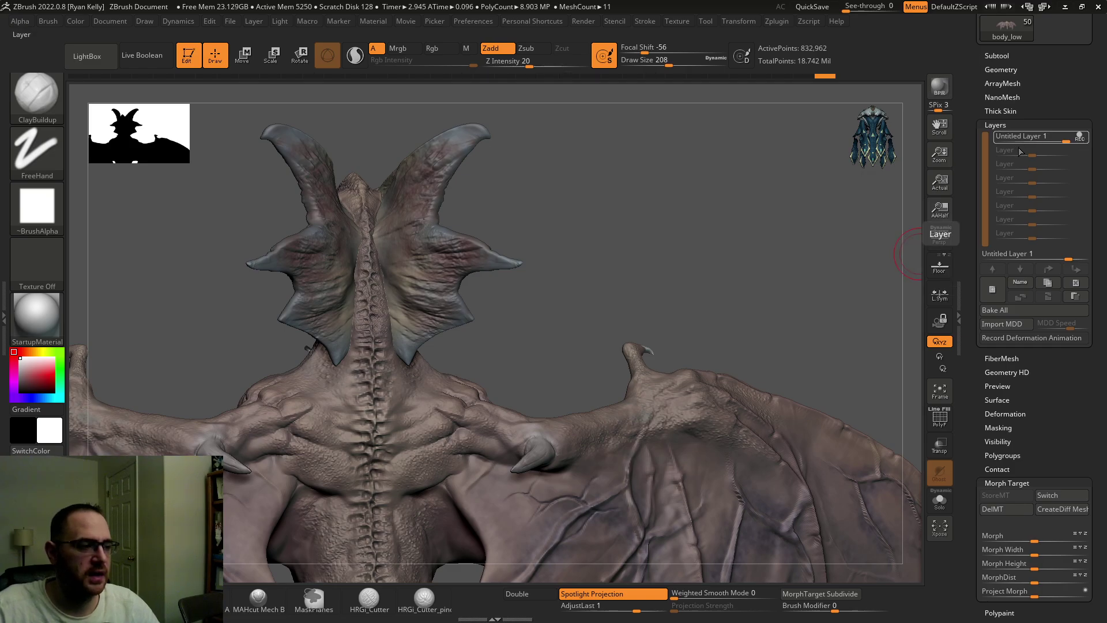
Step: Switch the body to its stored morph target shape so the new layer records the difference
scroll(992, 104, down, 6)
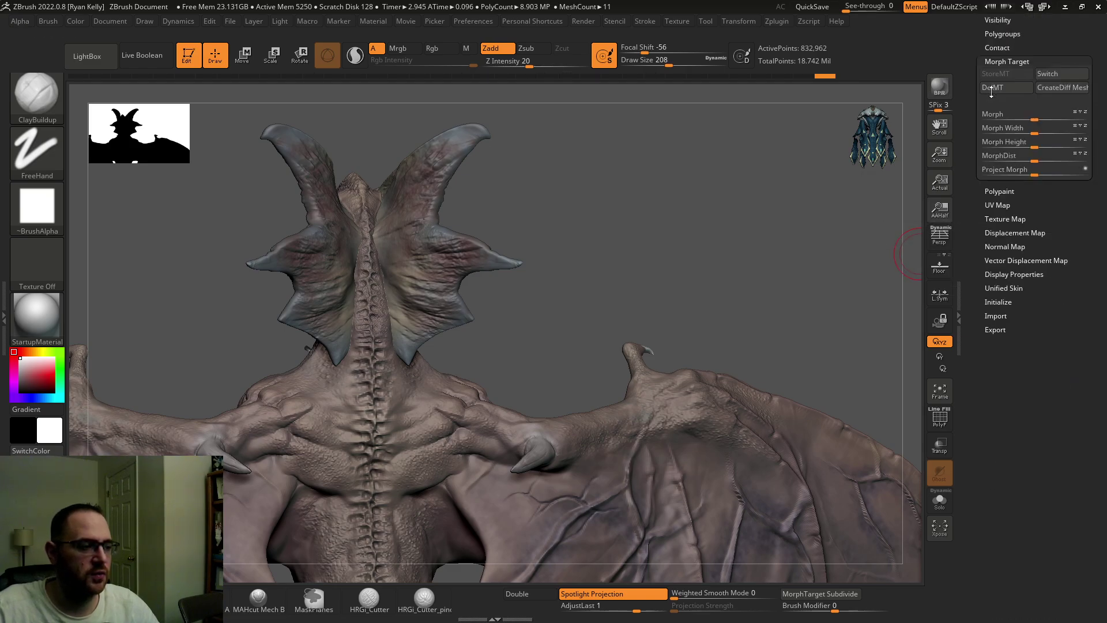
scroll(991, 103, up, 1)
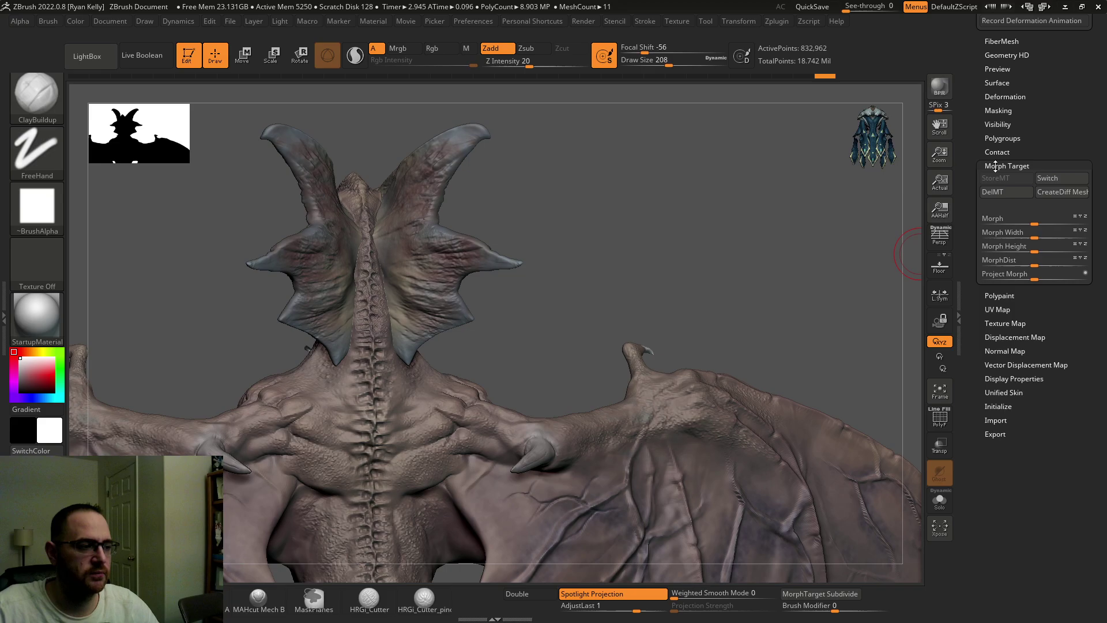
click(1056, 180)
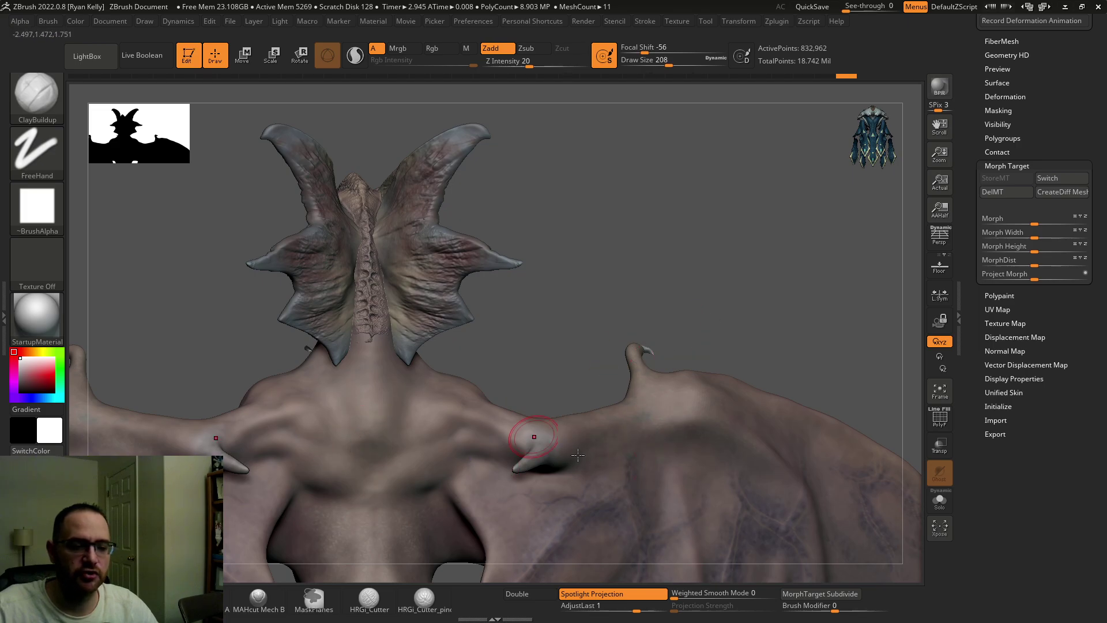
Step: Turn off recording on the new layer and set its intensity to 0
drag(969, 149, 1053, 450)
drag(981, 109, 985, 276)
click(1081, 289)
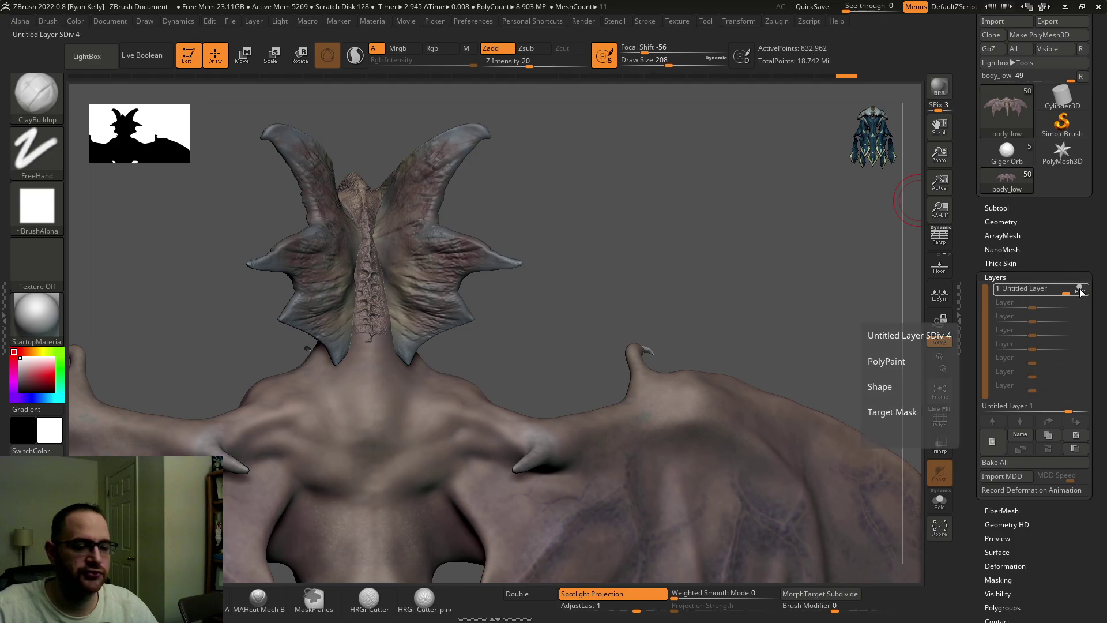
click(1080, 290)
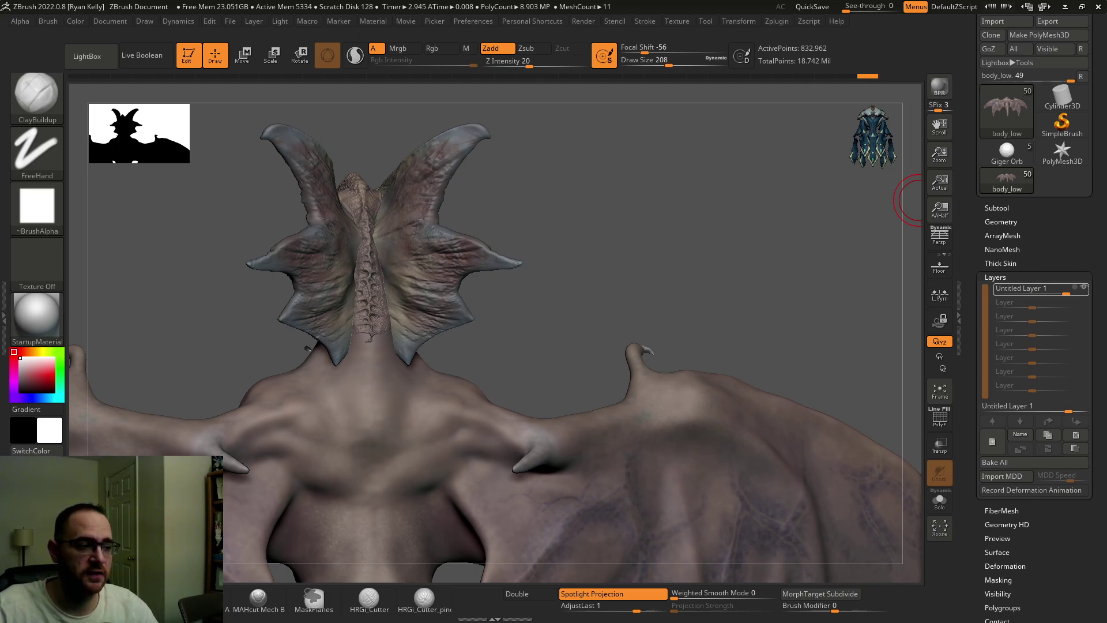
click(1084, 288)
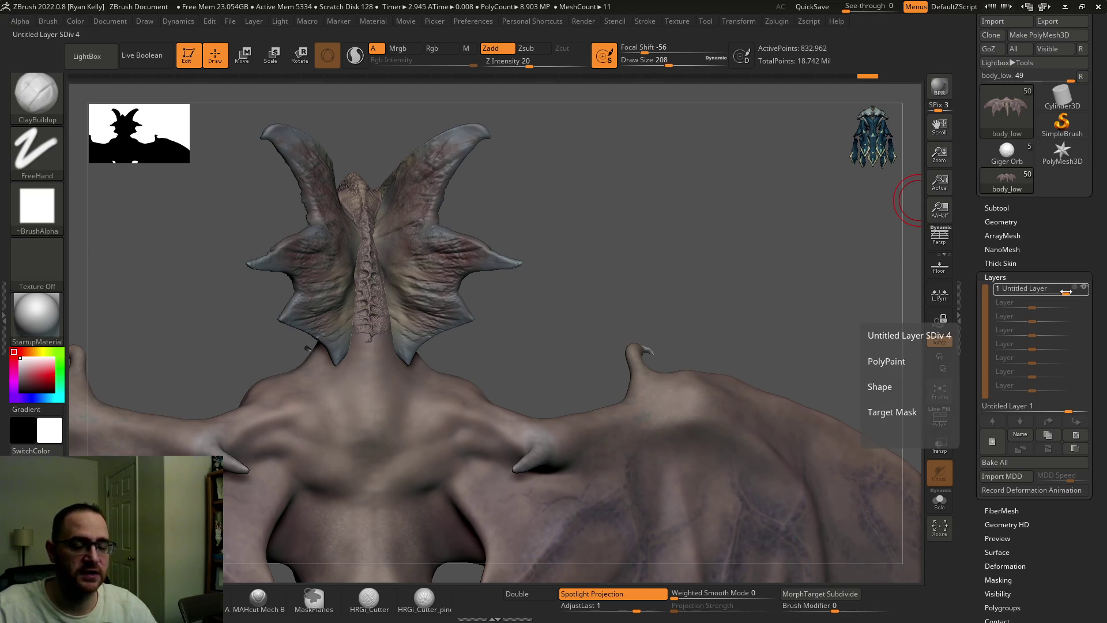
drag(1066, 291, 1033, 290)
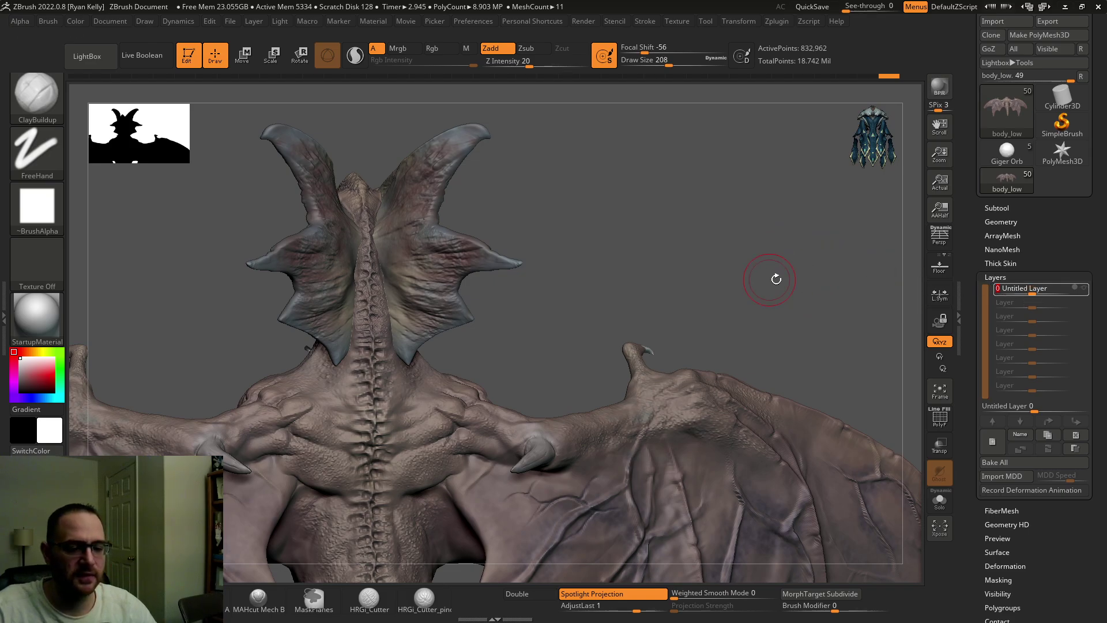
Step: Delete the body's stored morph target
mouse_move(1088, 292)
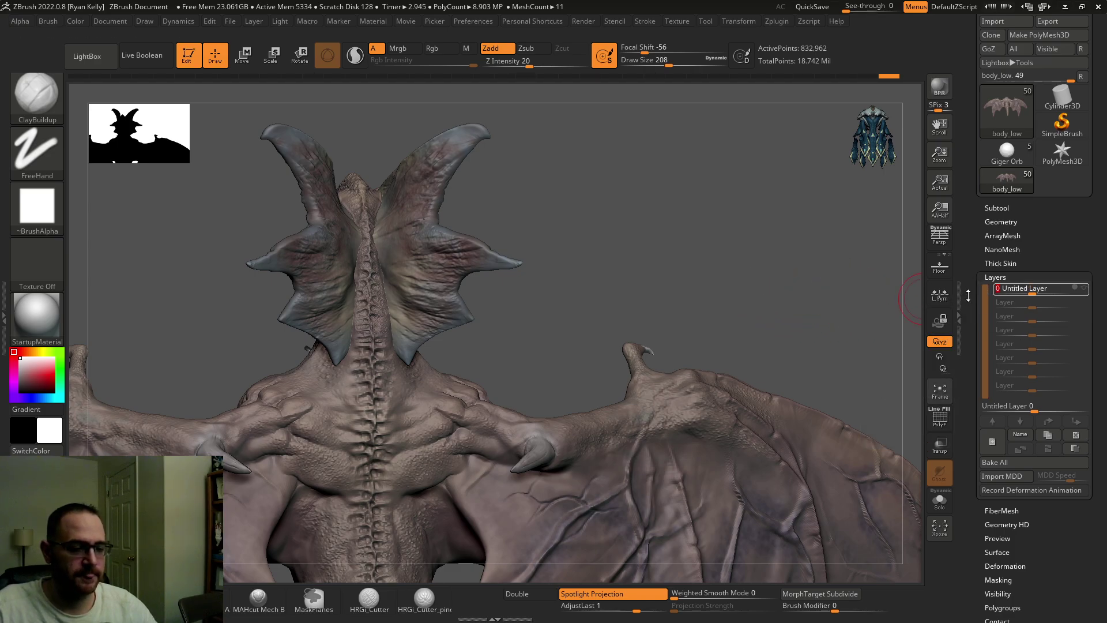
drag(969, 295, 974, 239)
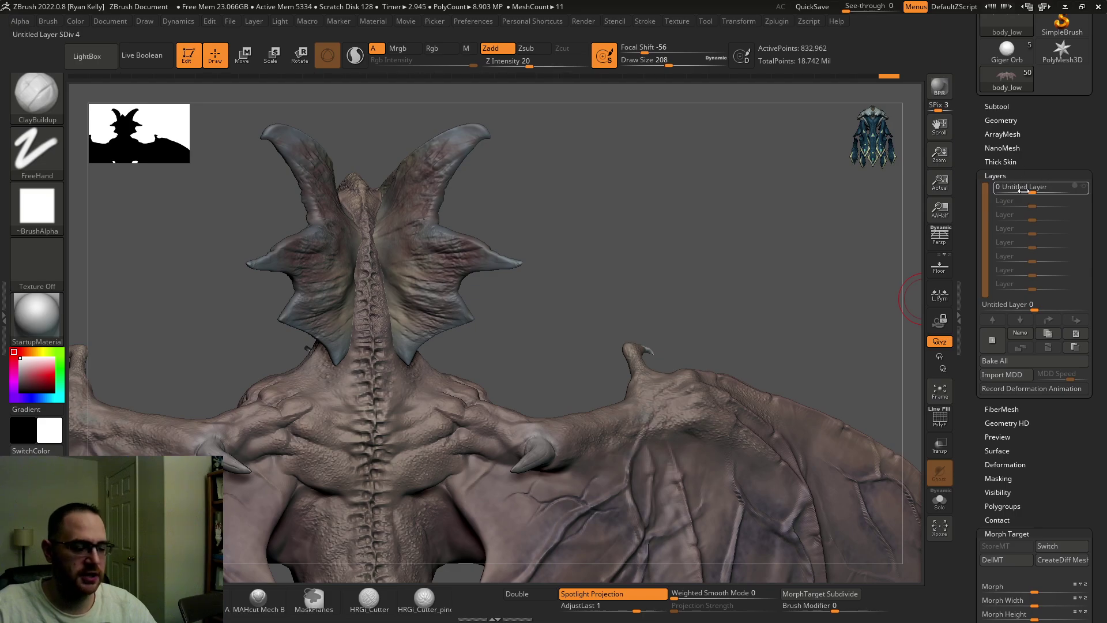
drag(963, 276, 964, 127)
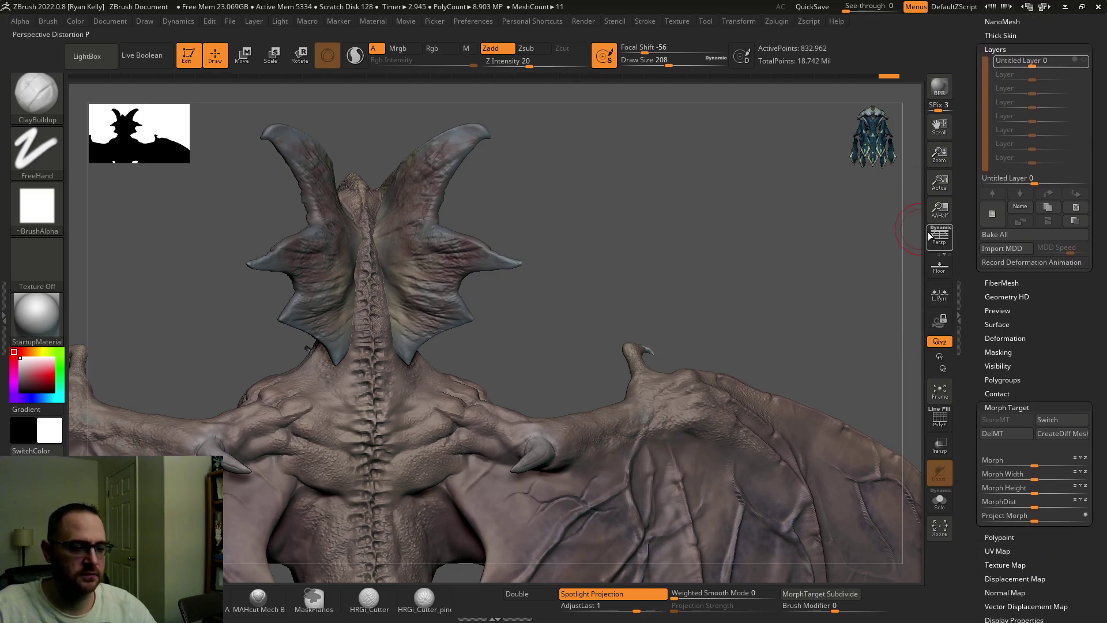
key(ctrl+space)
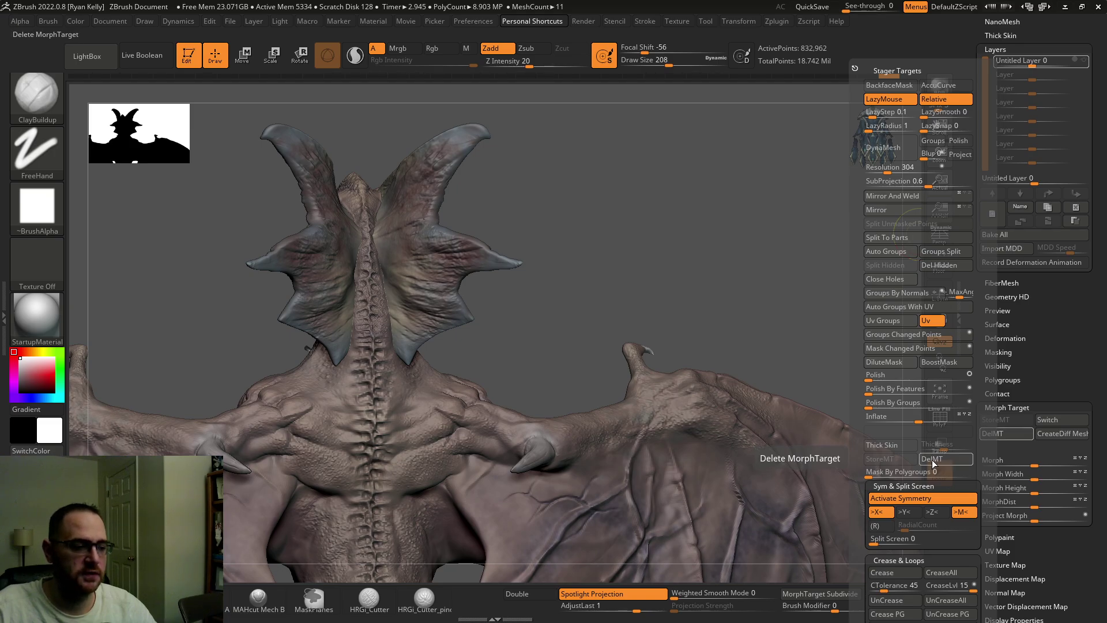
click(931, 459)
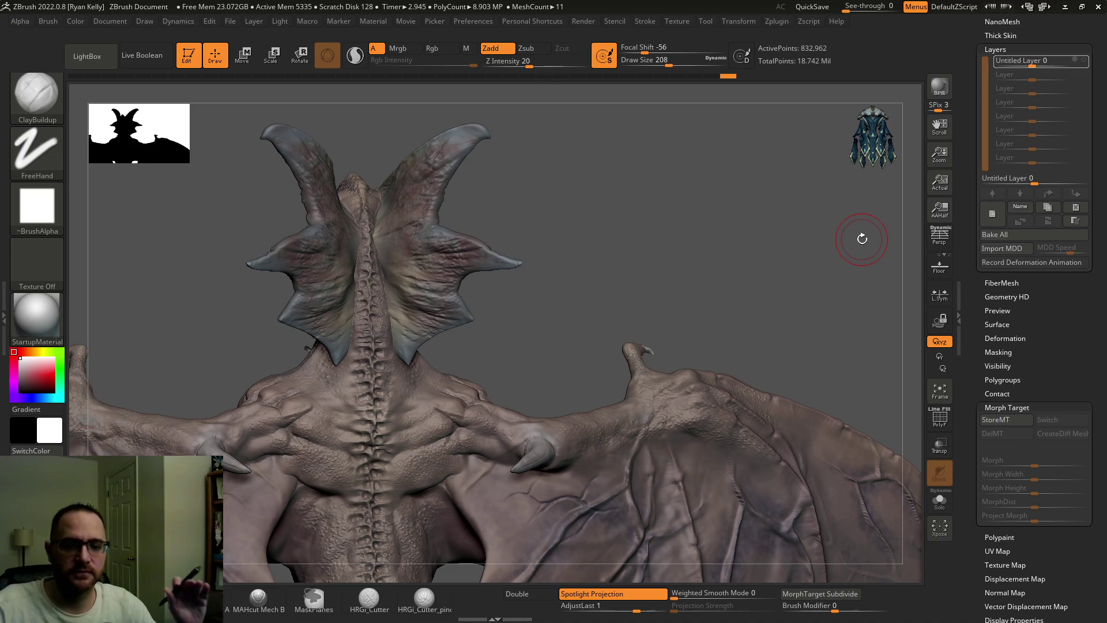
Step: Subdivide the body by one level to SDiv 5 and show the Divide option in its geometry settings
key(ctrl+d)
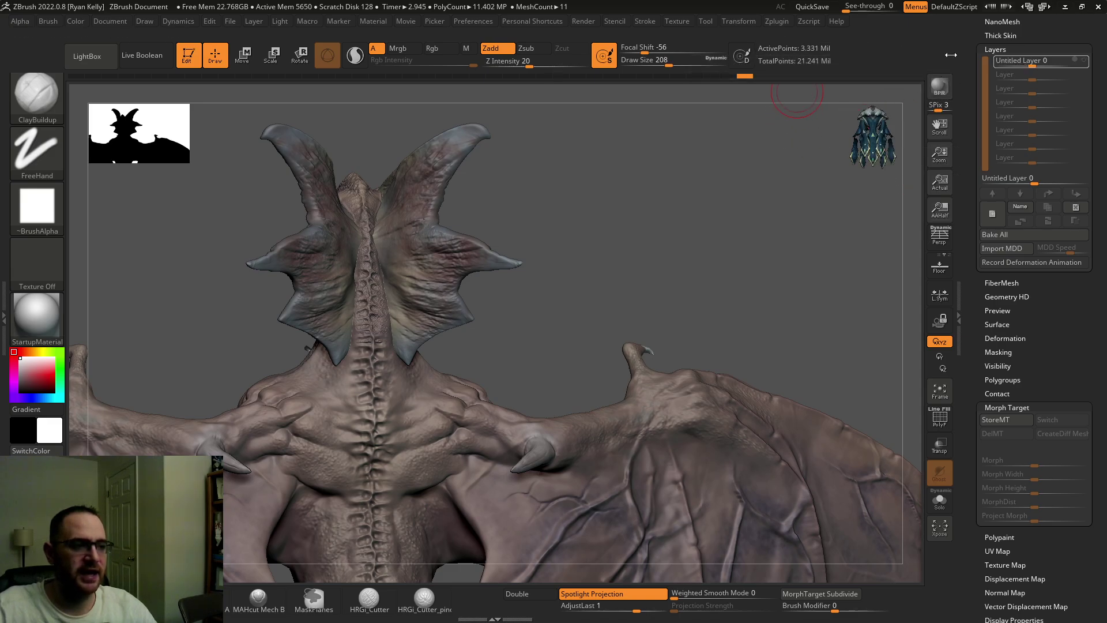
scroll(977, 147, up, 3)
scroll(976, 147, up, 1)
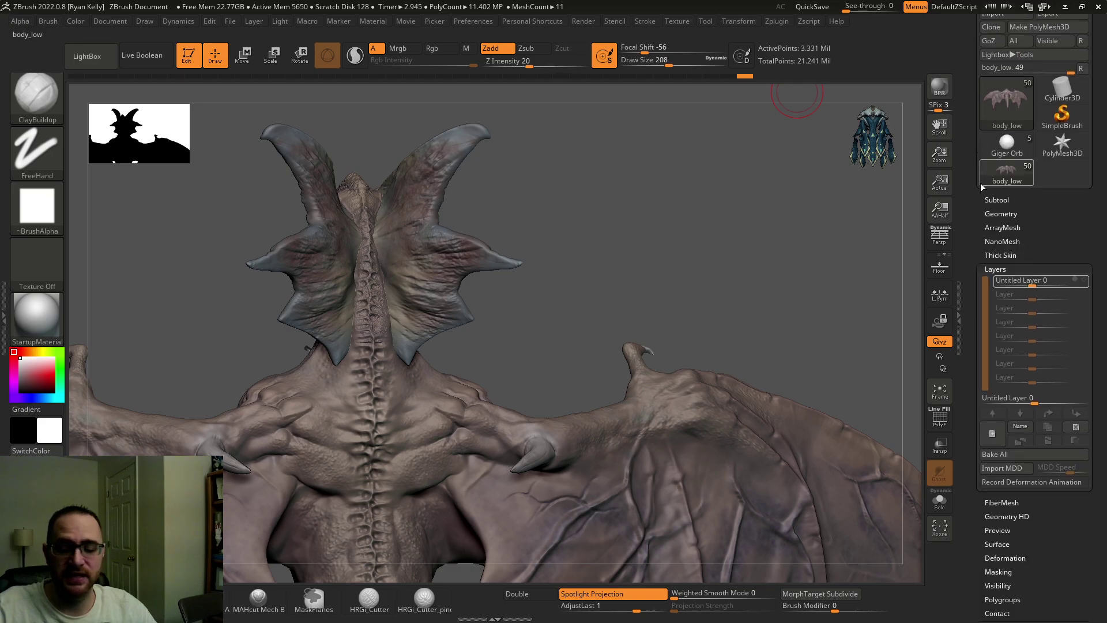
click(1002, 212)
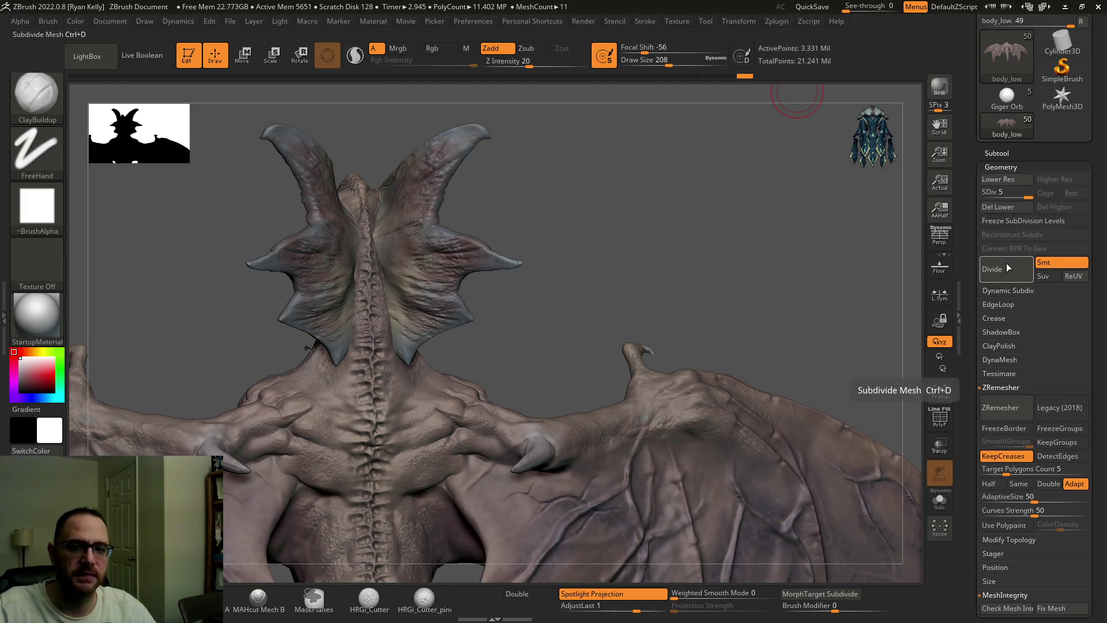
Step: Set the layer's intensity to 1 and store the resulting smooth shape as the body's new morph target
drag(977, 262, 966, 91)
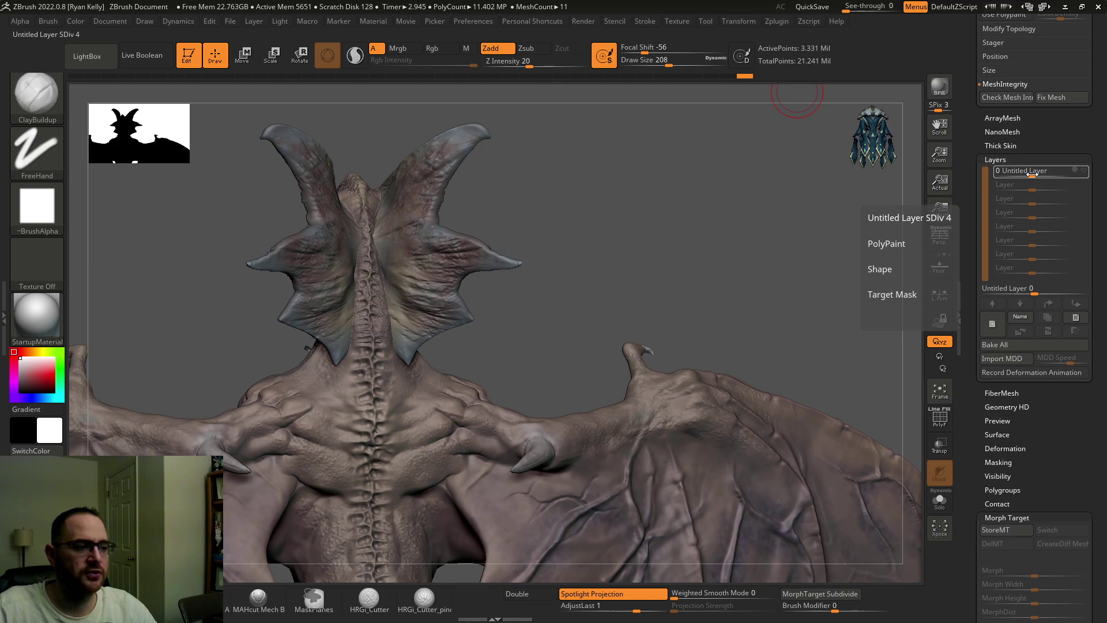
drag(1031, 174, 1085, 175)
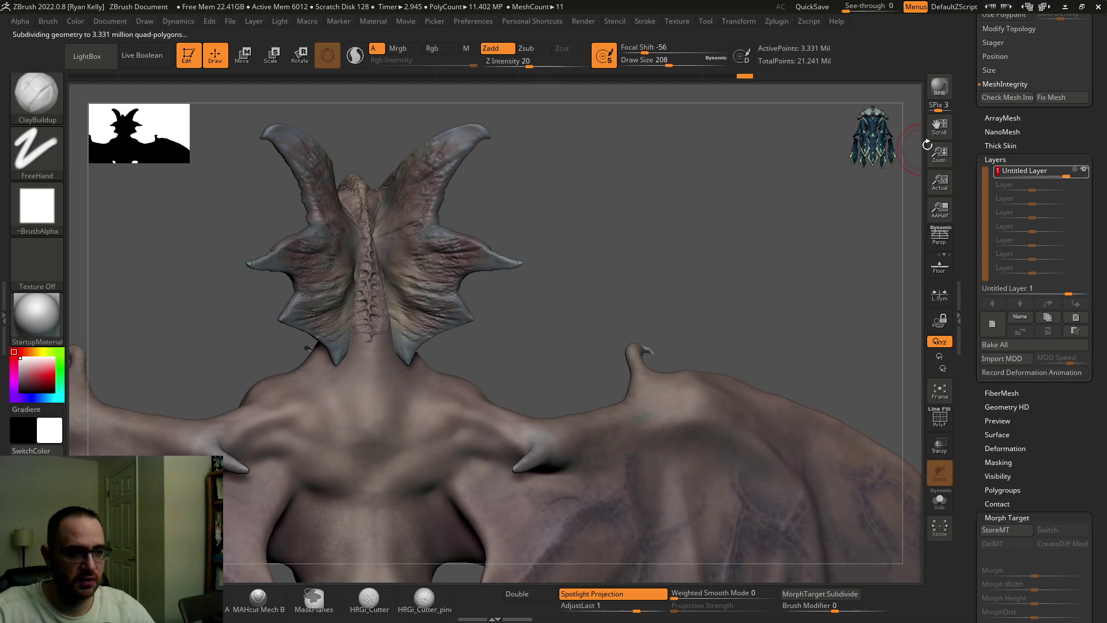
key(ctrl+space)
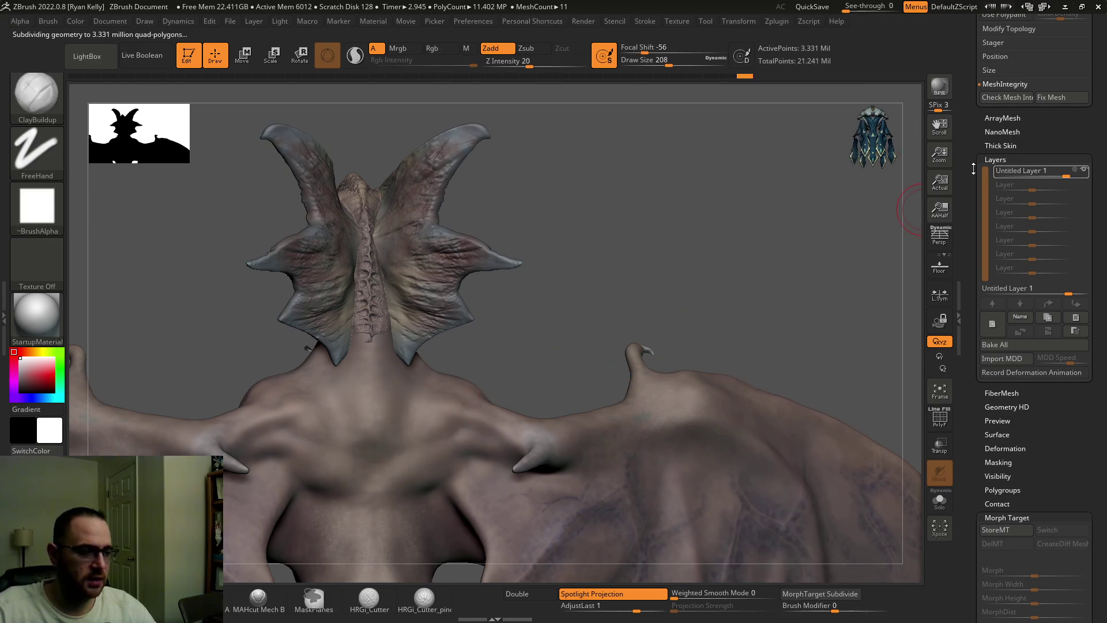
drag(972, 167, 975, 258)
scroll(976, 259, down, 10)
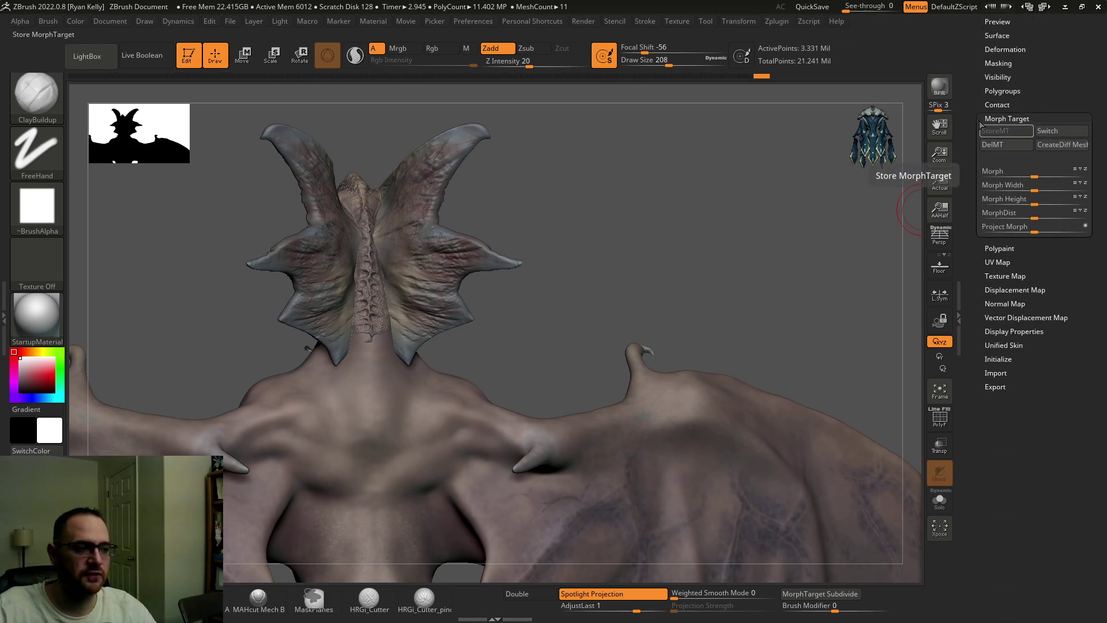
click(994, 132)
Step: Set the layer's intensity to 0 and bake all layers into the body
scroll(1038, 231, up, 10)
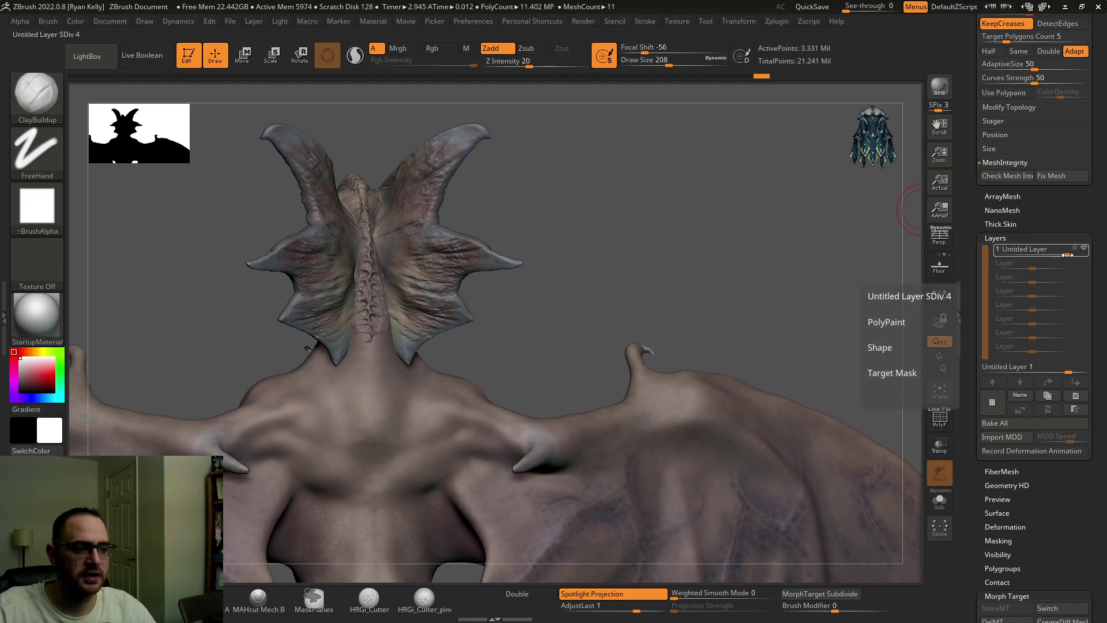
drag(1068, 254, 1032, 252)
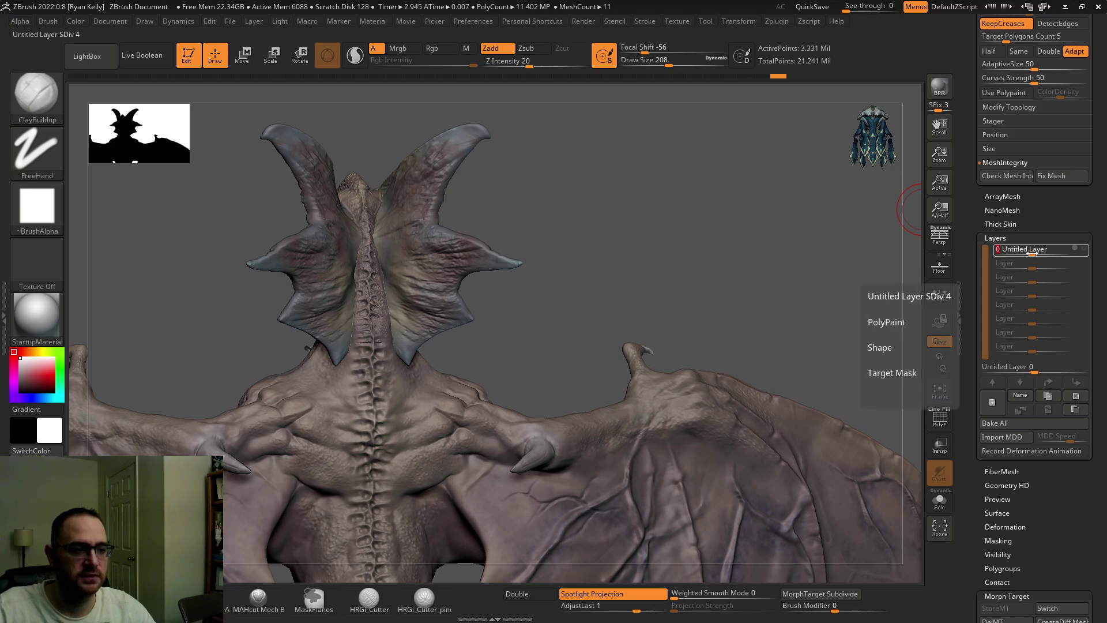
click(1001, 422)
Step: End the macro recording and choose the Custom macros folder as the save location
click(306, 23)
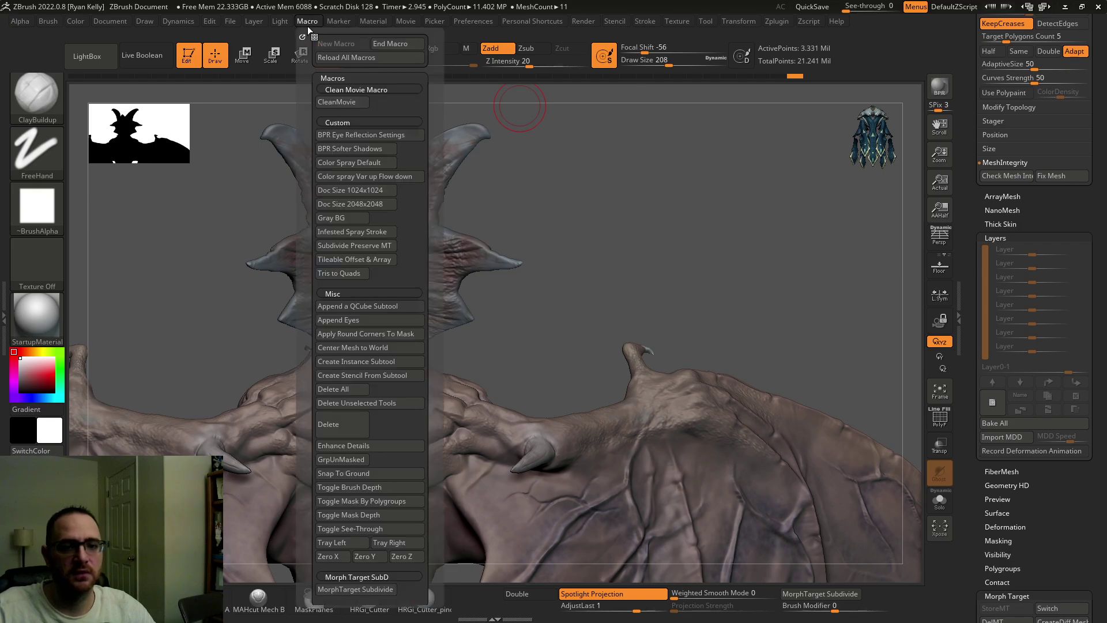
click(395, 44)
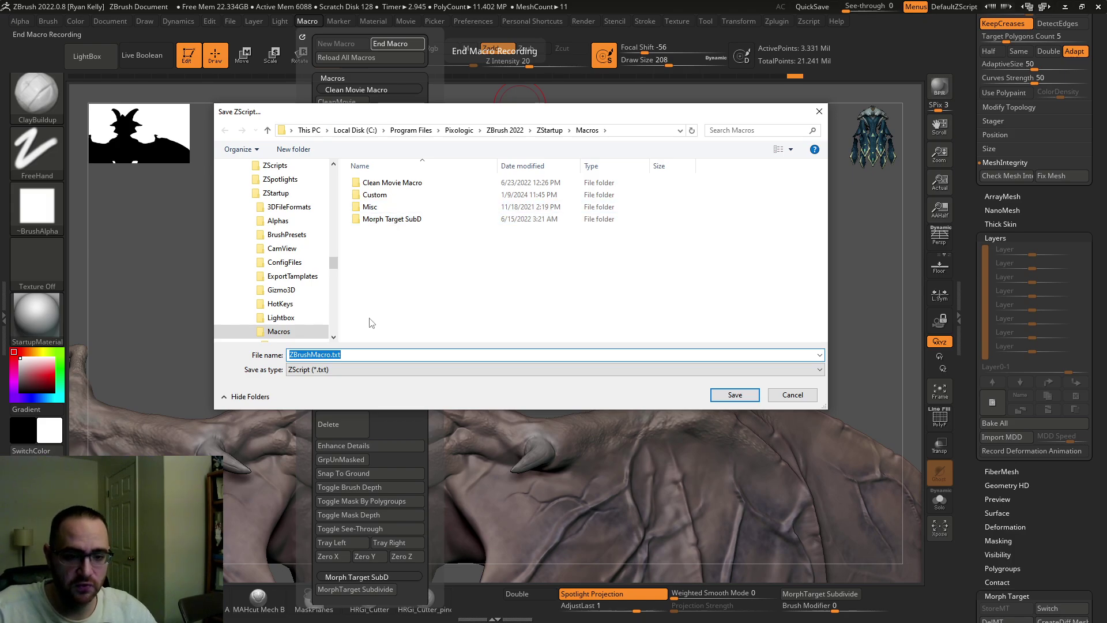
click(333, 355)
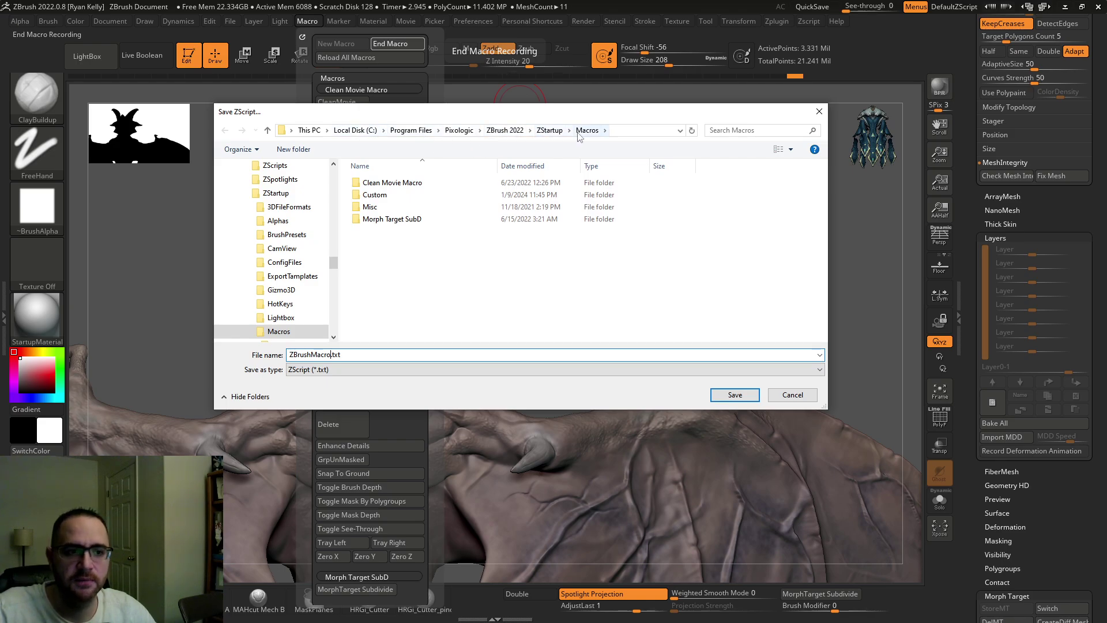
double_click(366, 196)
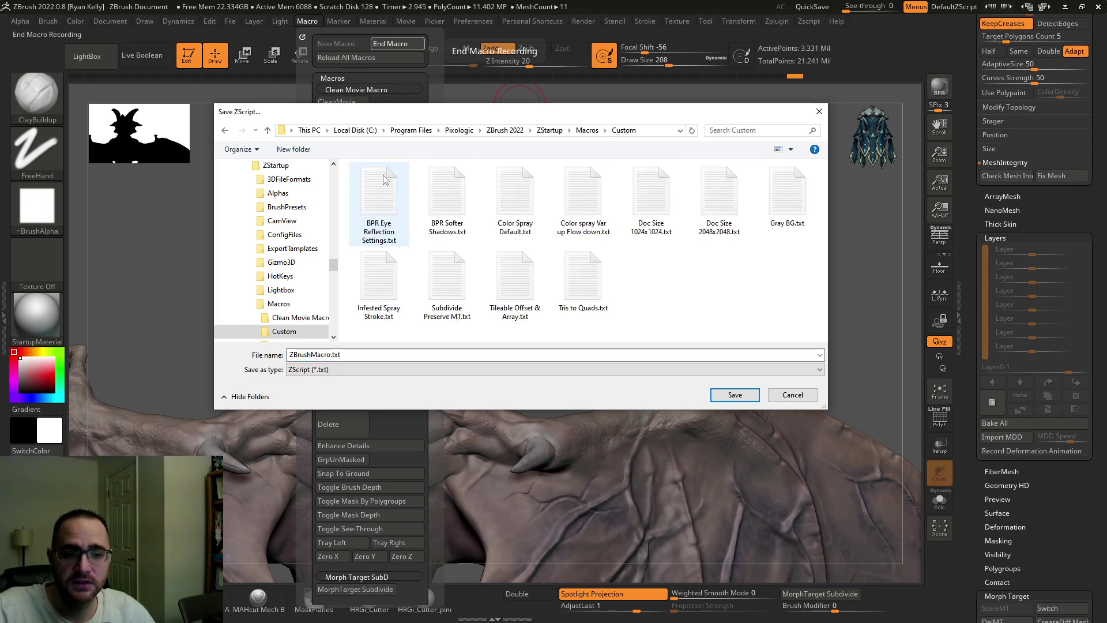
Step: Save the macro as Demonstration Macro.txt, declining to store the material index as a separate channel
click(333, 355)
click(330, 355)
key(BackSpace)
key(BackSpace)
key(BackSpace)
key(BackSpace)
key(BackSpace)
key(BackSpace)
key(BackSpace)
key(BackSpace)
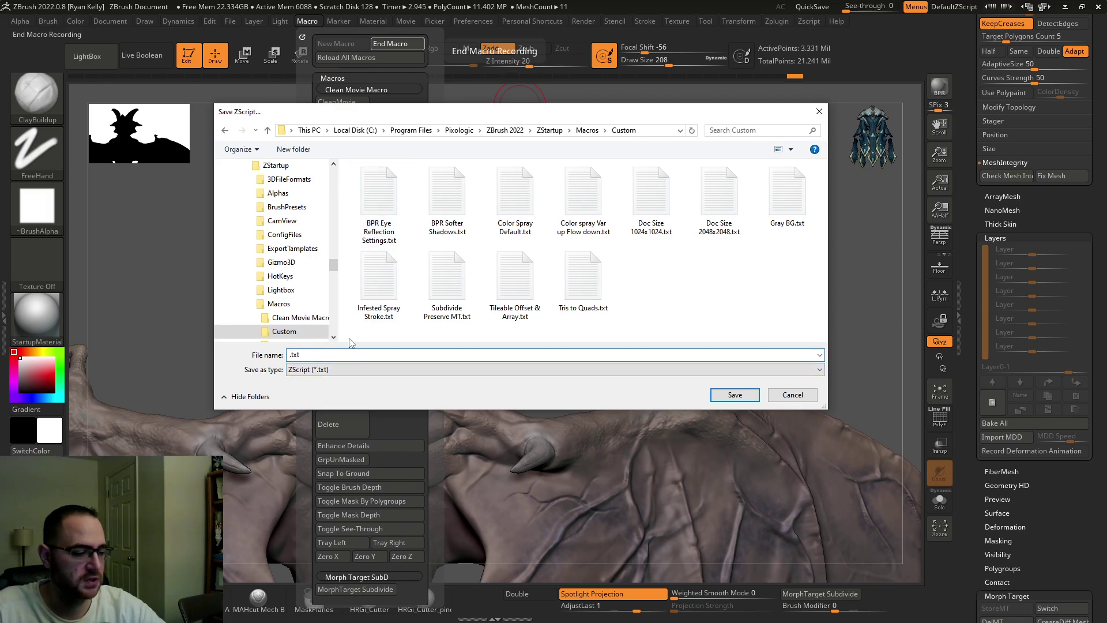
key(BackSpace)
key(BackSpace)
key(BackSpace)
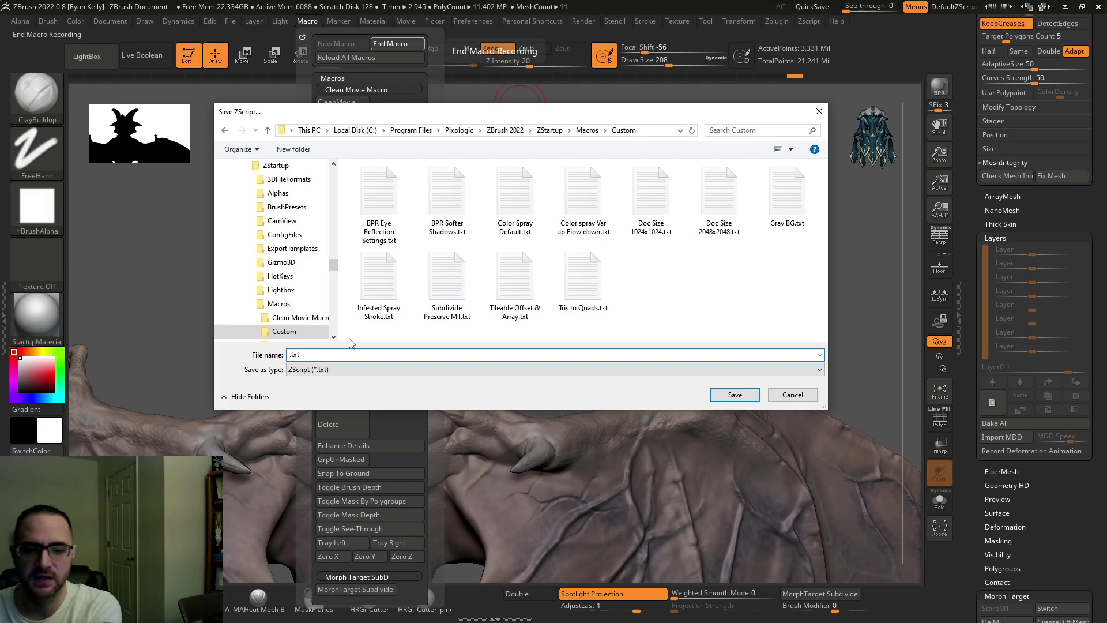
text(Demonstrati)
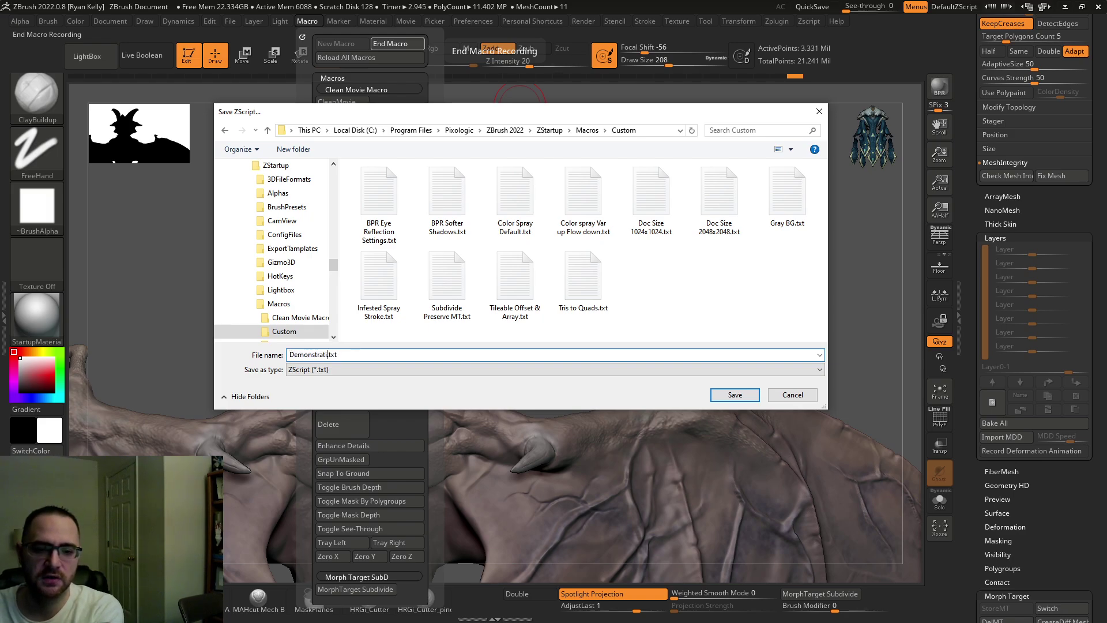
text(on Macro Subdiv)
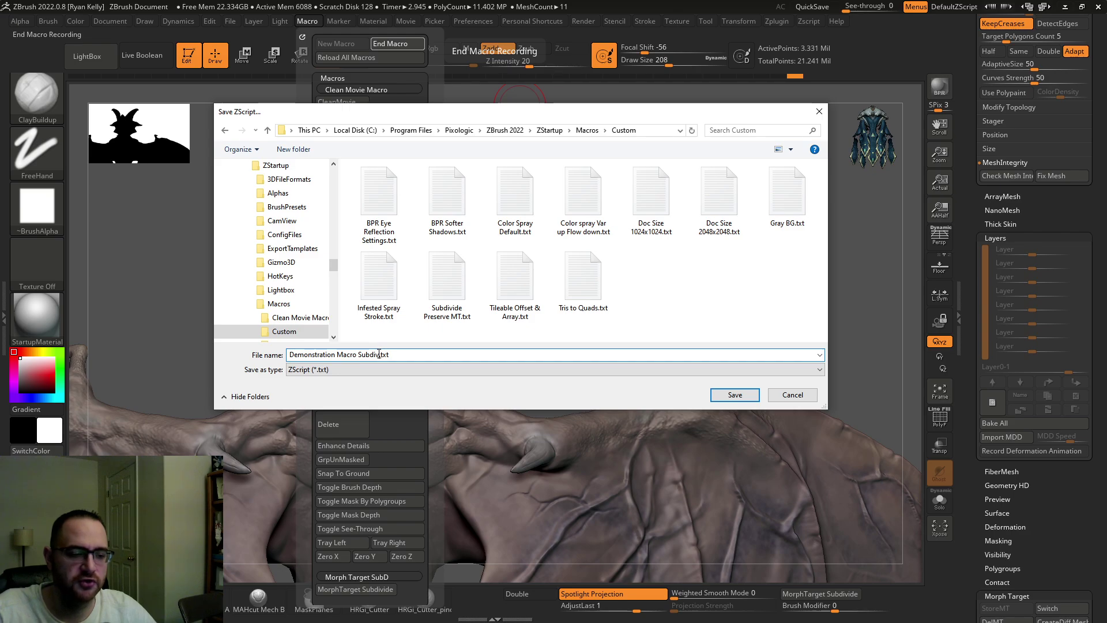
drag(374, 354, 356, 354)
key(BackSpace)
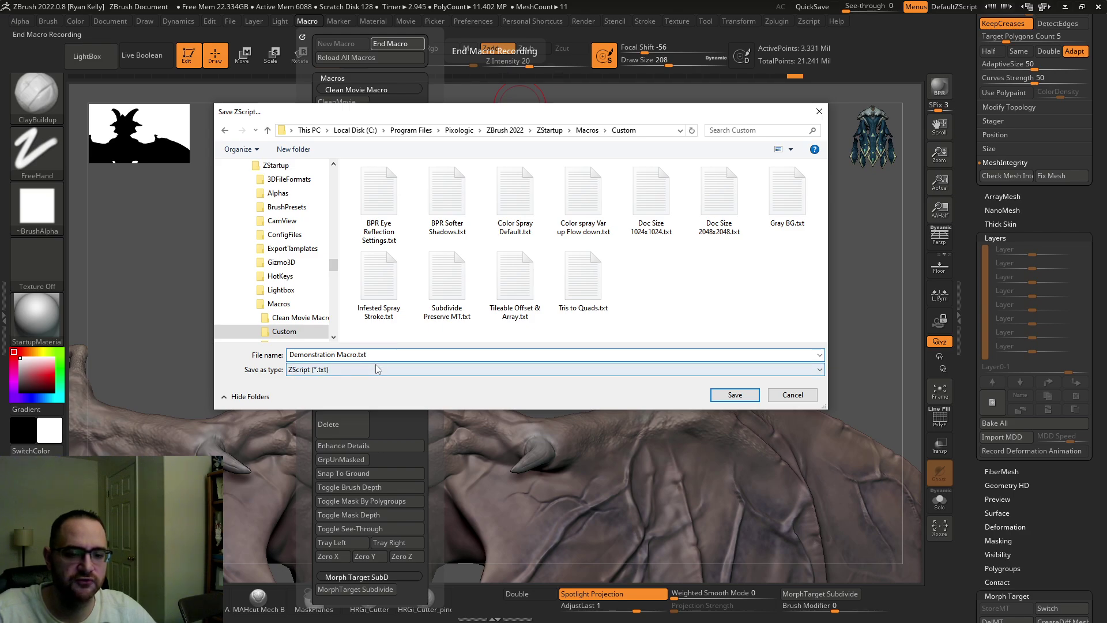
click(729, 395)
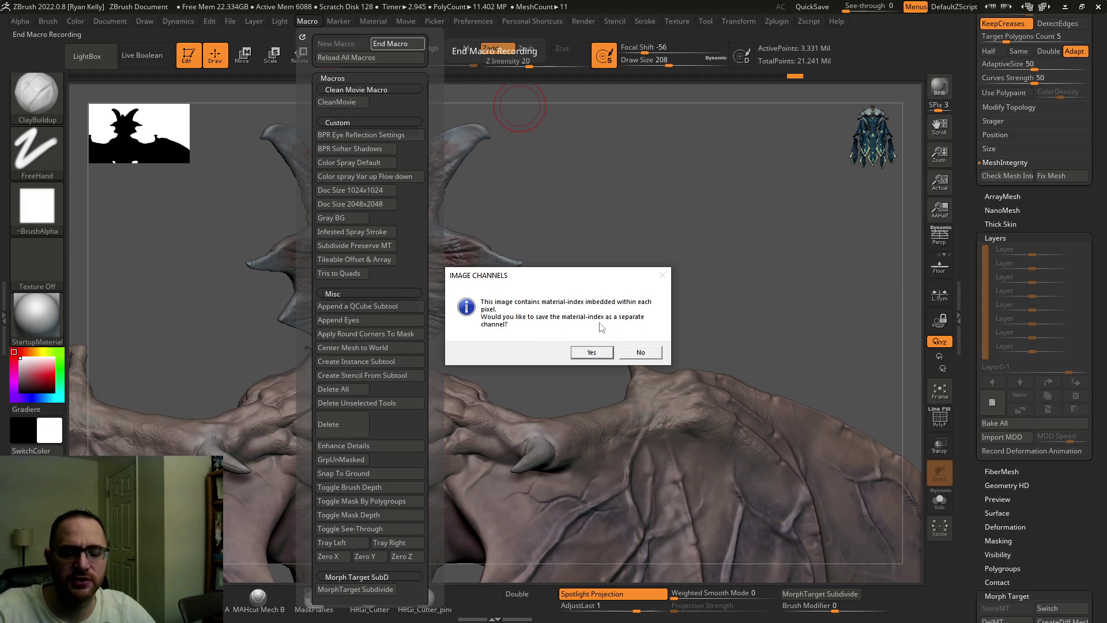
click(652, 357)
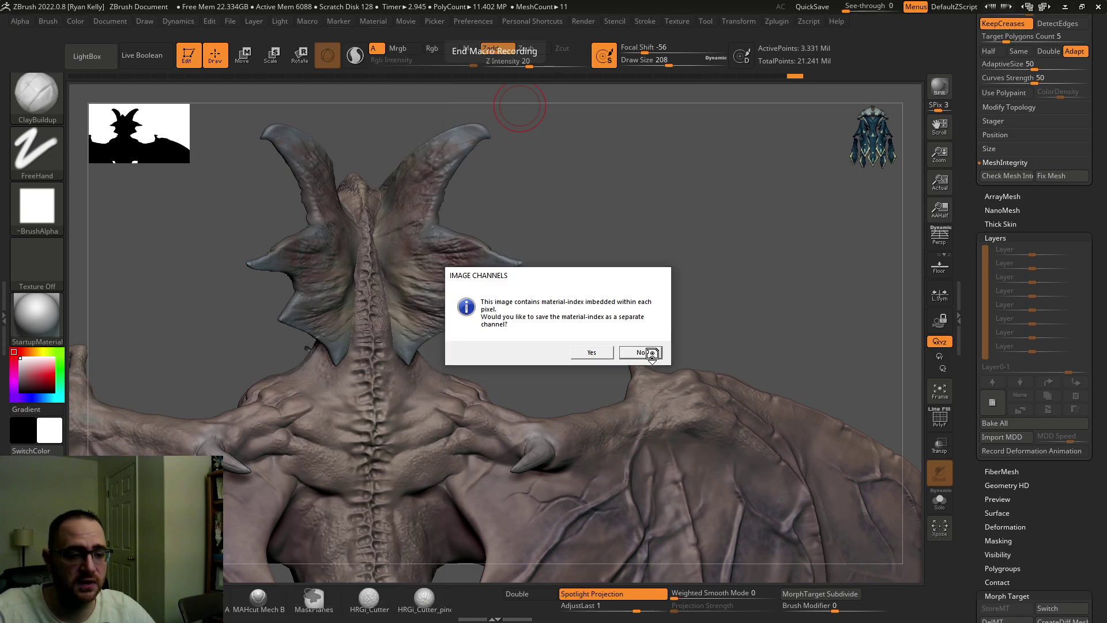
Step: Check the macro list for the new Demonstration Macro, collapsing and expanding the Custom, Misc and Morph Target SubD groups
click(306, 21)
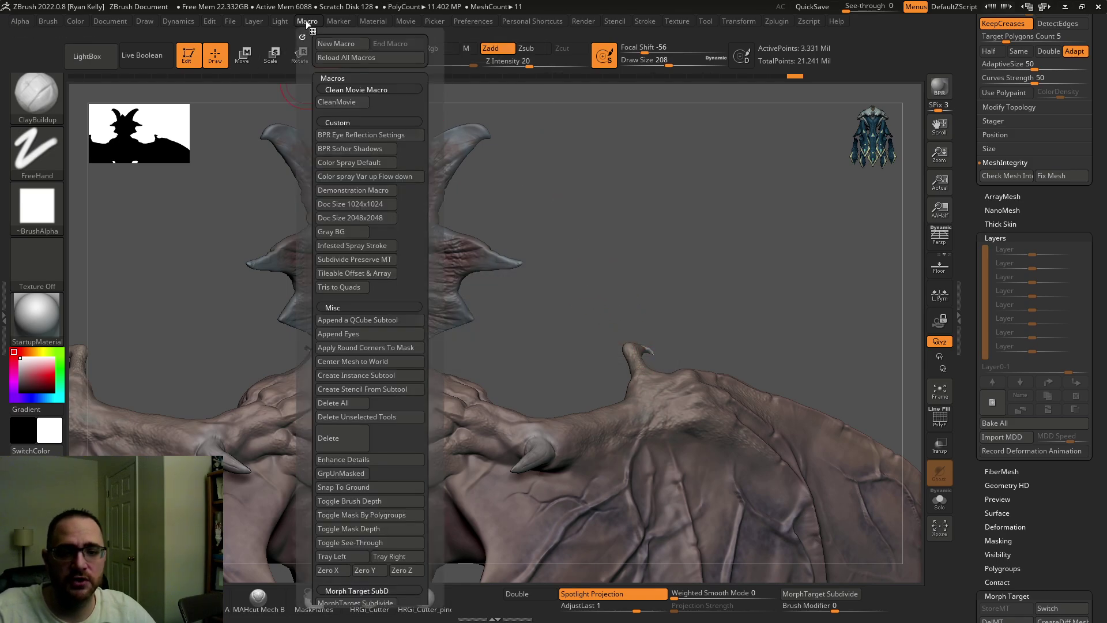
click(338, 119)
click(344, 79)
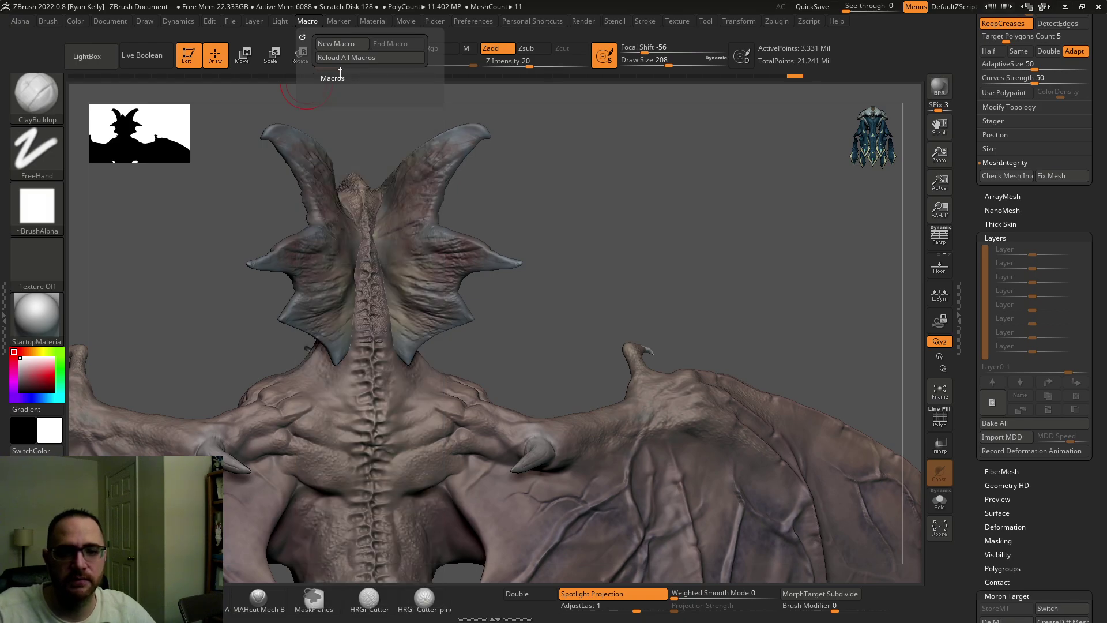
click(340, 75)
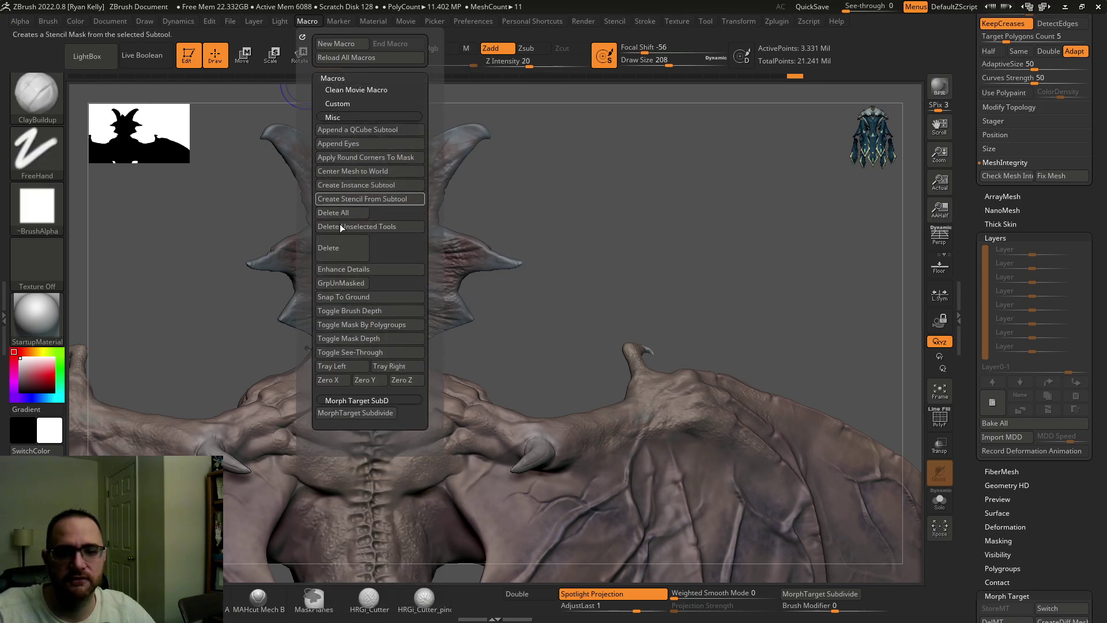
click(332, 396)
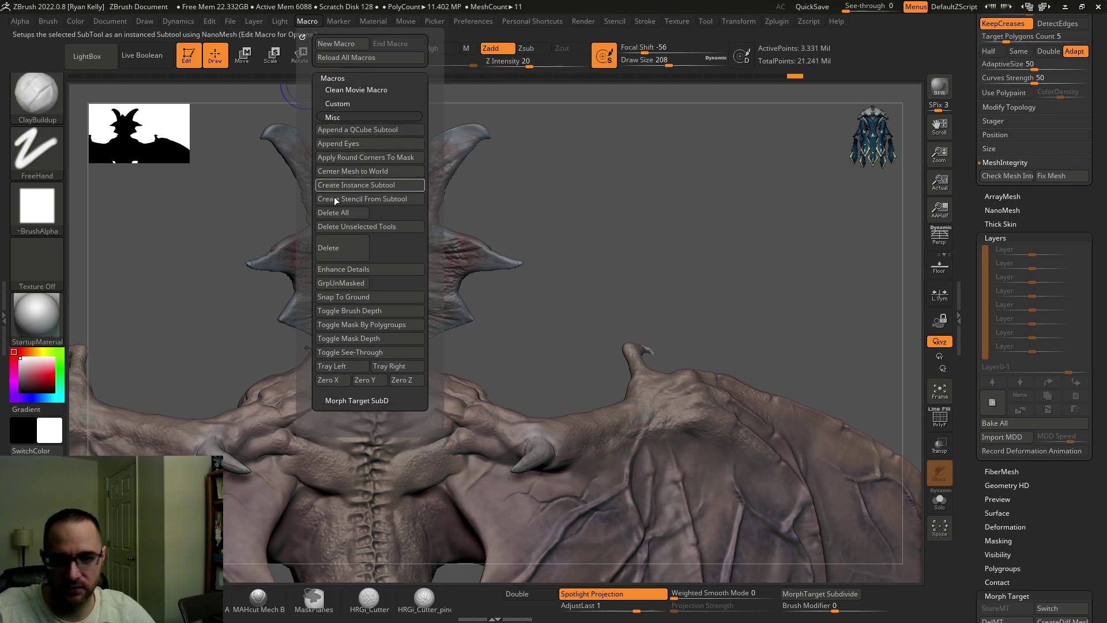
click(341, 104)
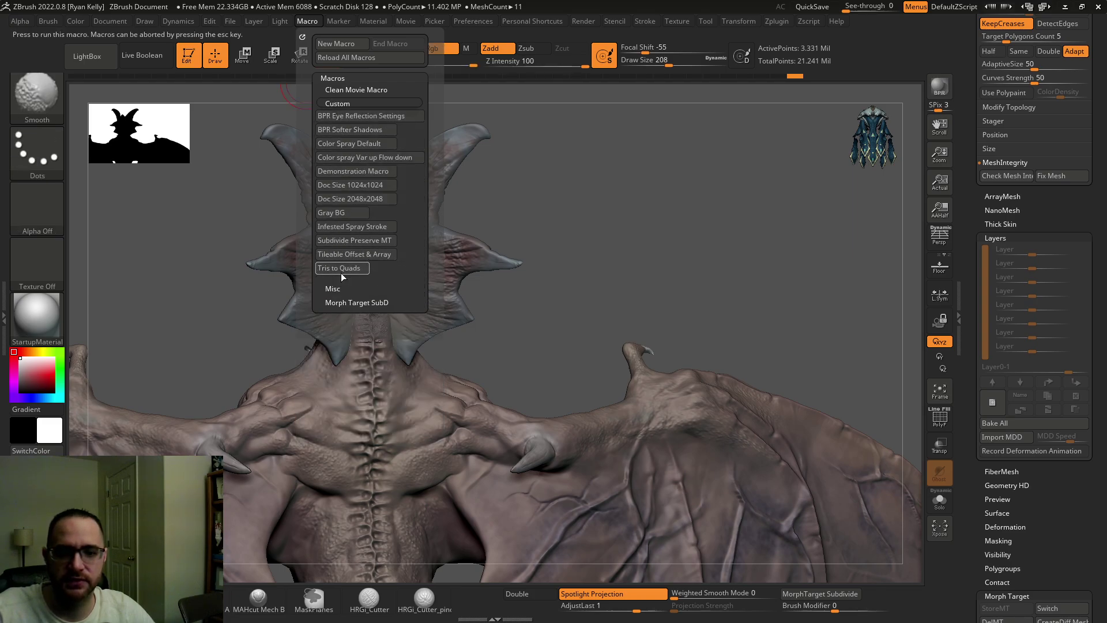
click(338, 288)
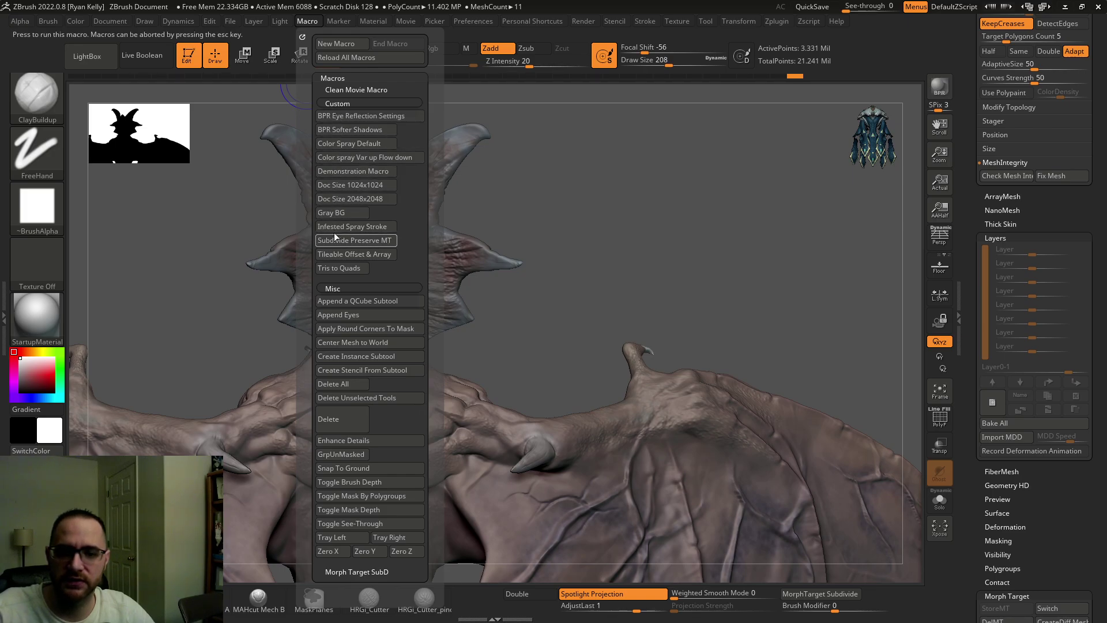
Step: Run Demonstration Macro on the dragon's body and brush the smooth morph target shape back across the upper back with the Morph brush
click(345, 172)
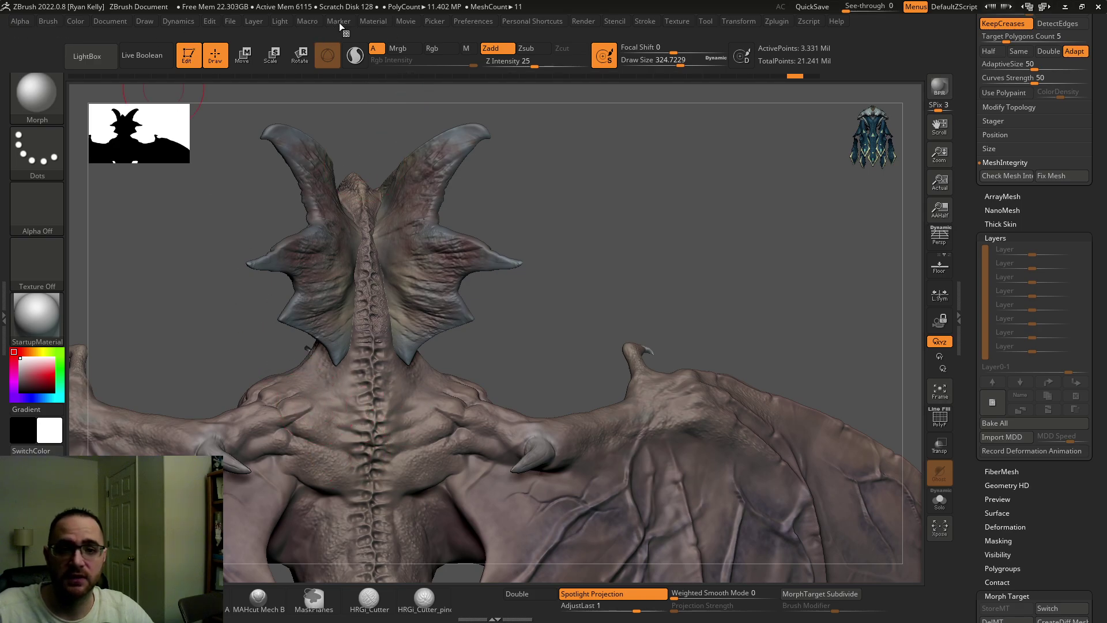
click(401, 23)
click(307, 21)
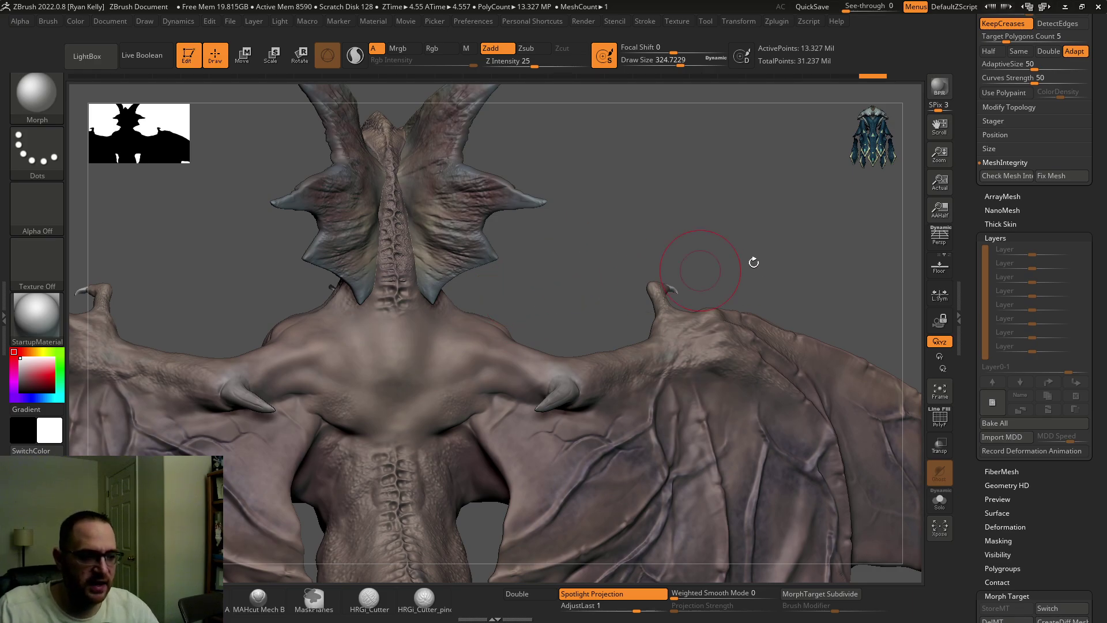
drag(975, 261, 973, 237)
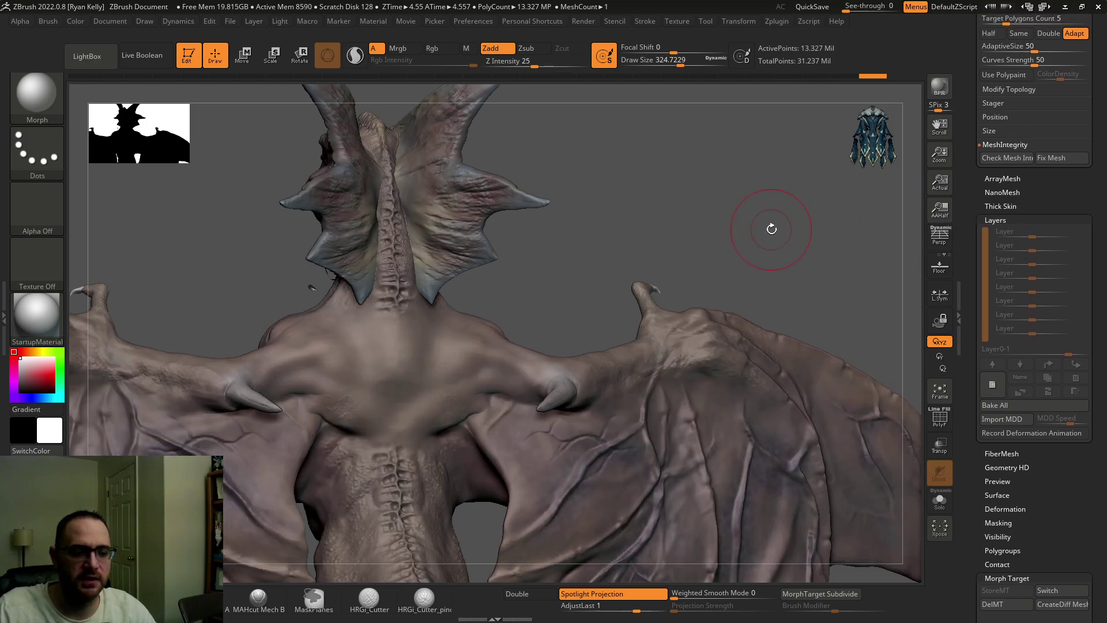
mouse_move(771, 229)
alt+mouse_down()
mouse_move(772, 208)
mouse_move(777, 235)
alt+mouse_up()
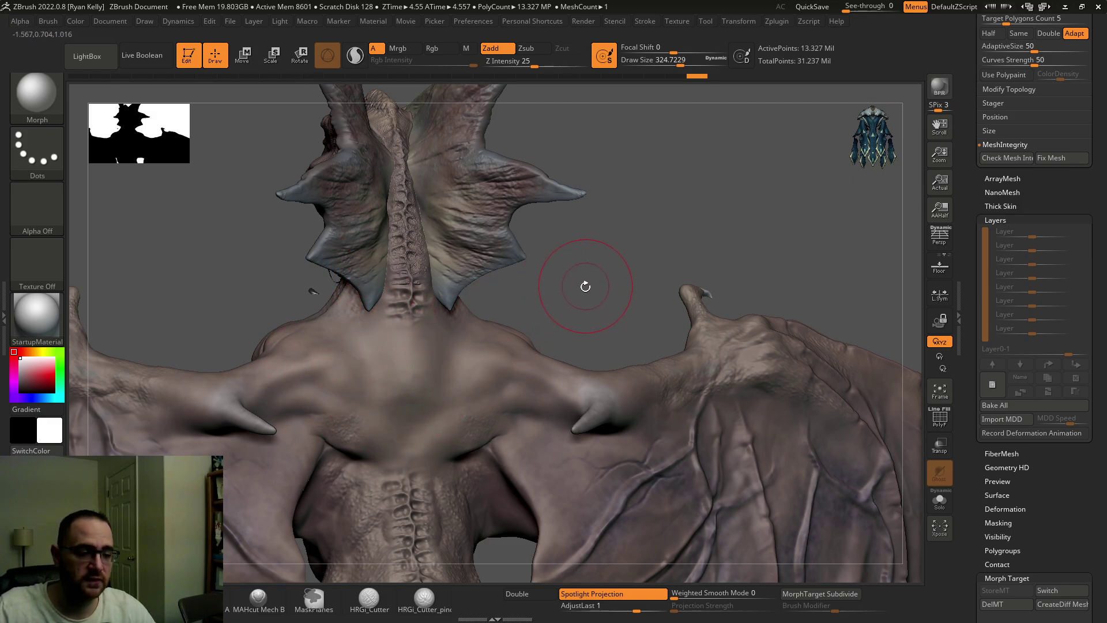
mouse_move(585, 287)
mouse_down()
mouse_move(581, 272)
mouse_move(599, 287)
mouse_move(594, 277)
mouse_up()
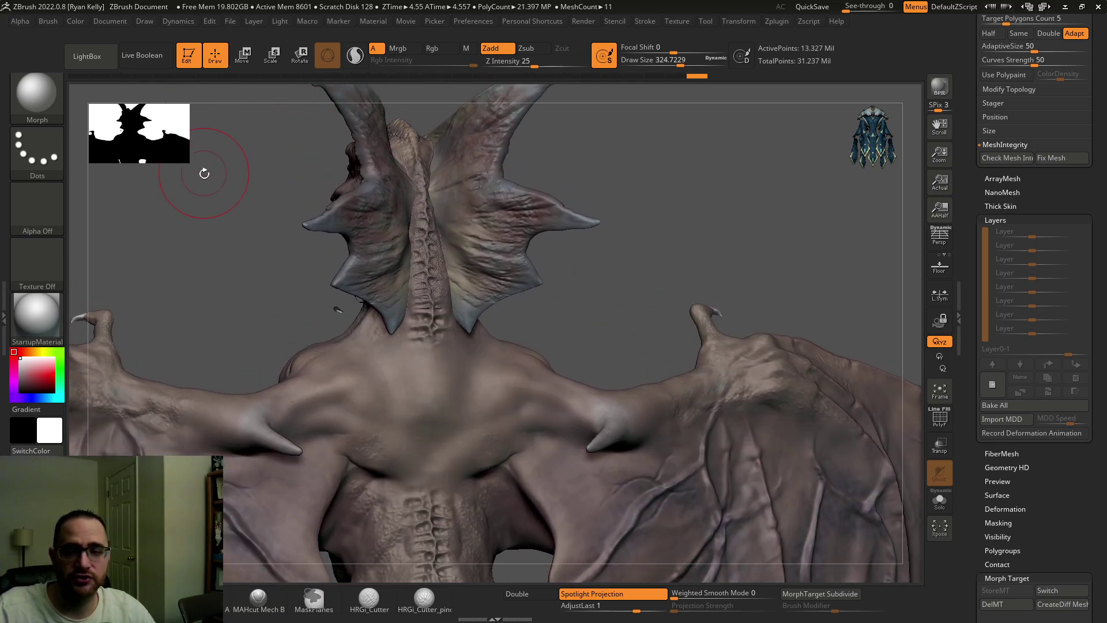
drag(198, 226, 242, 240)
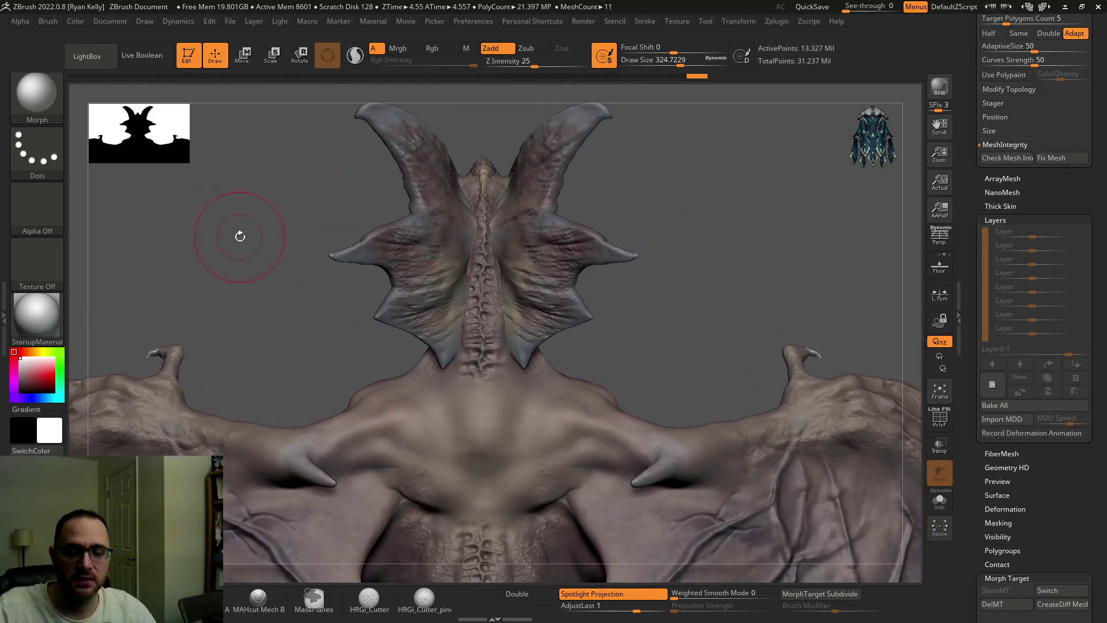